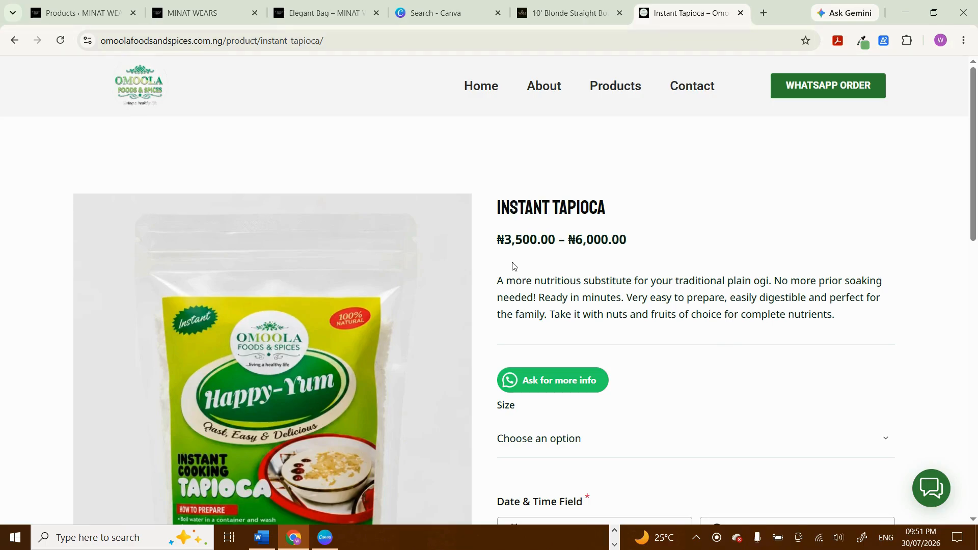
Step: Choose the 1kg size and the 500g size in turn on the Instant Tapioca page to compare their prices and images
scroll(512, 267, "down", 1)
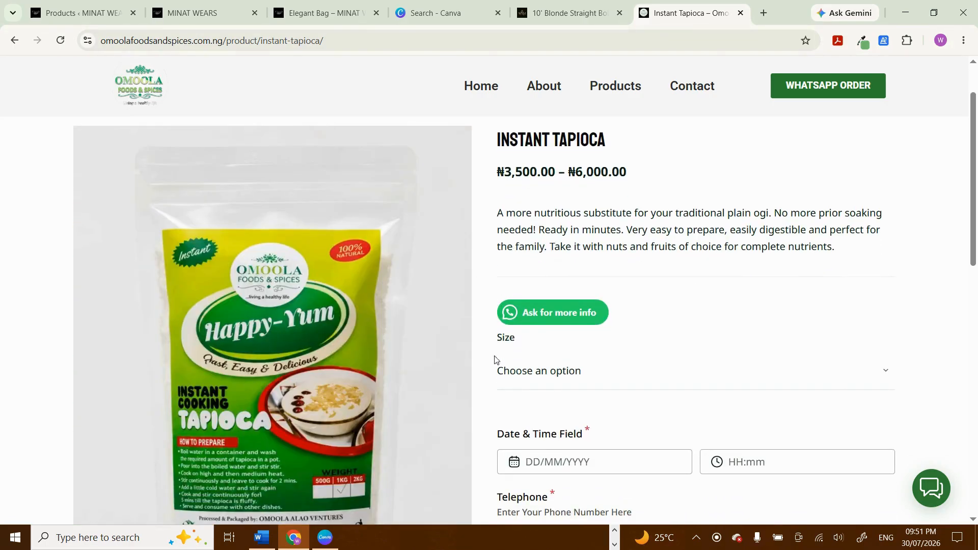
left_click(589, 382)
left_click(535, 437)
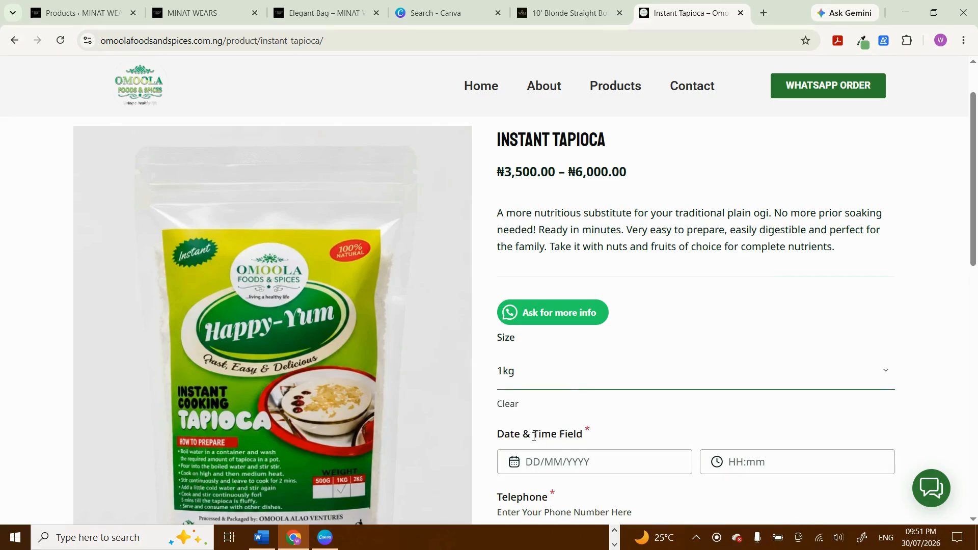
scroll(533, 439, "down", 1)
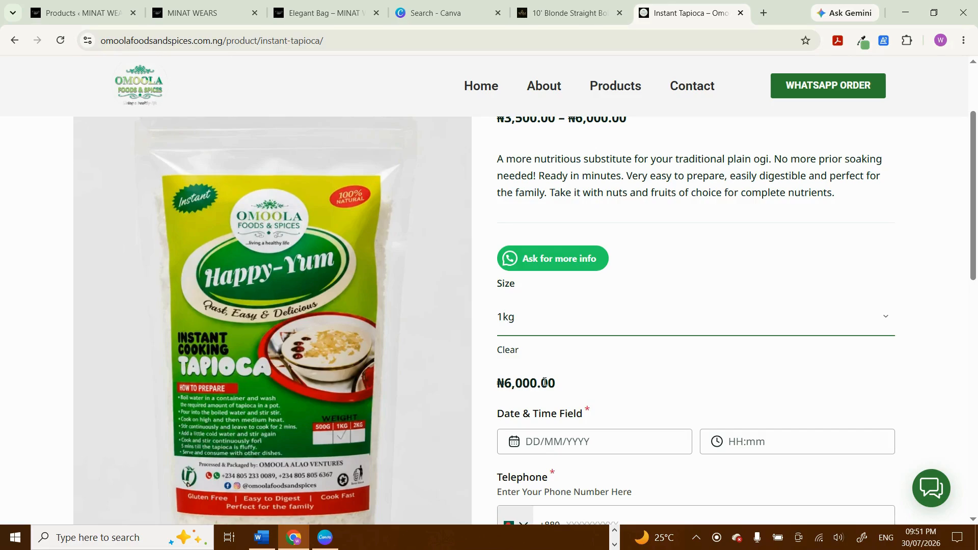
left_click(514, 326)
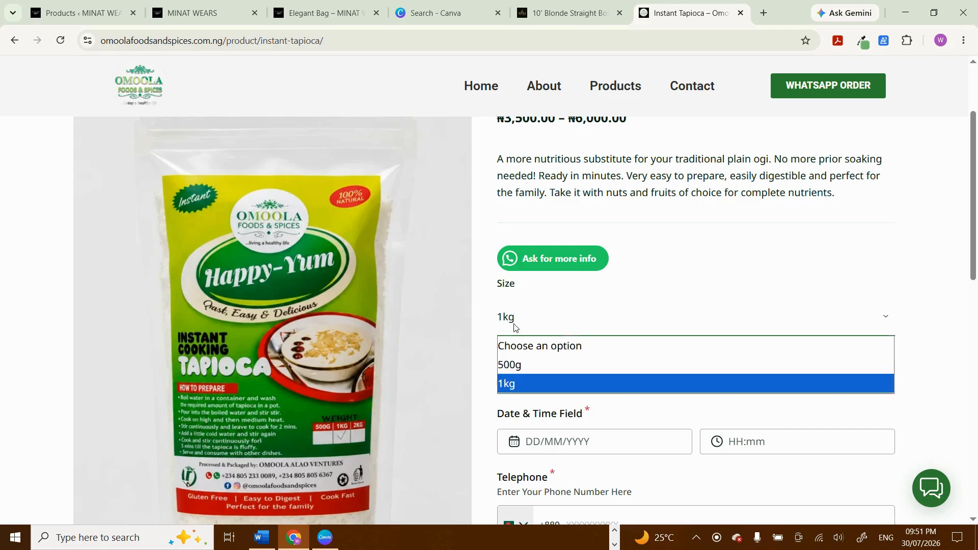
left_click(517, 366)
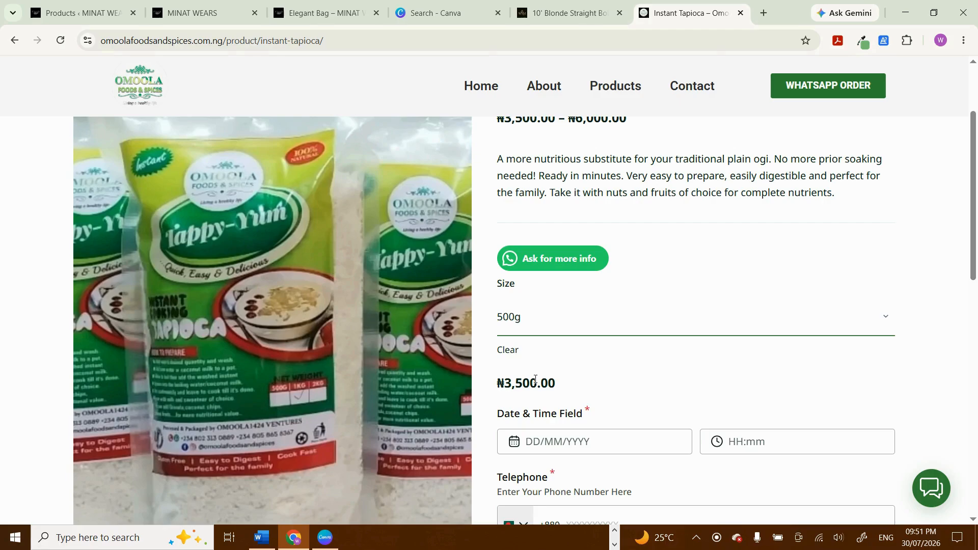
scroll(535, 379, "down", 8)
scroll(535, 380, "up", 10)
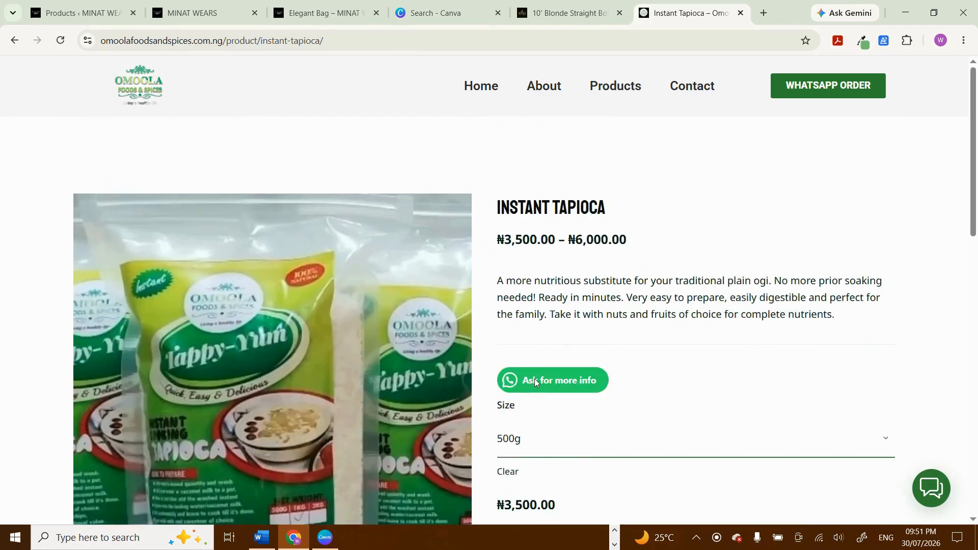
scroll(943, 372, "down", 4)
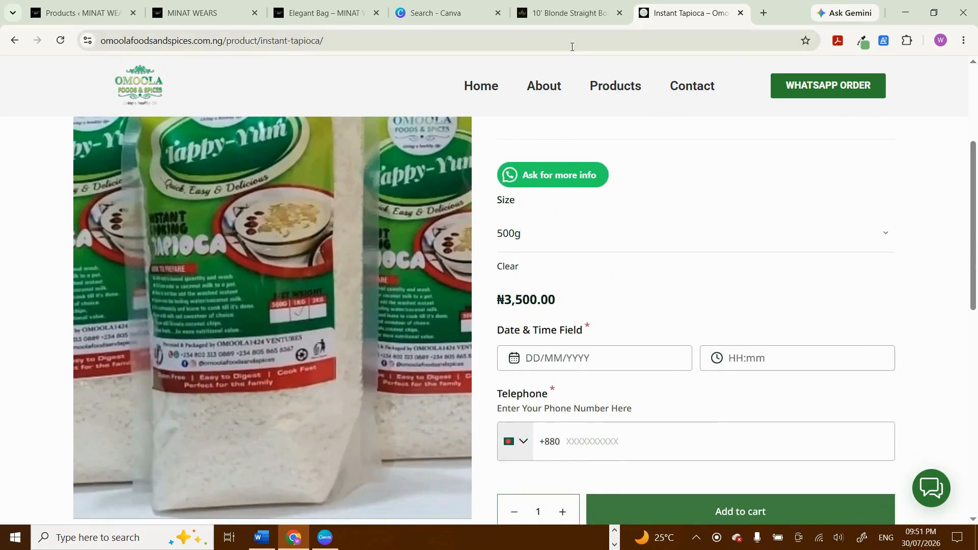
Step: Examine the 10′ Blonde Straight Bob Wig page, including its price, purchase options and additional information
left_click(570, 12)
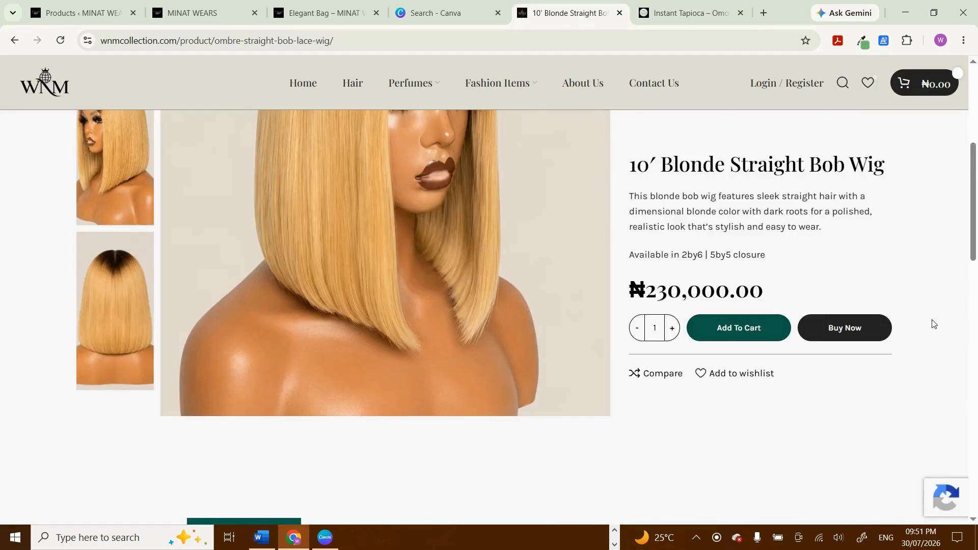
scroll(933, 324, "up", 4)
scroll(936, 325, "down", 11)
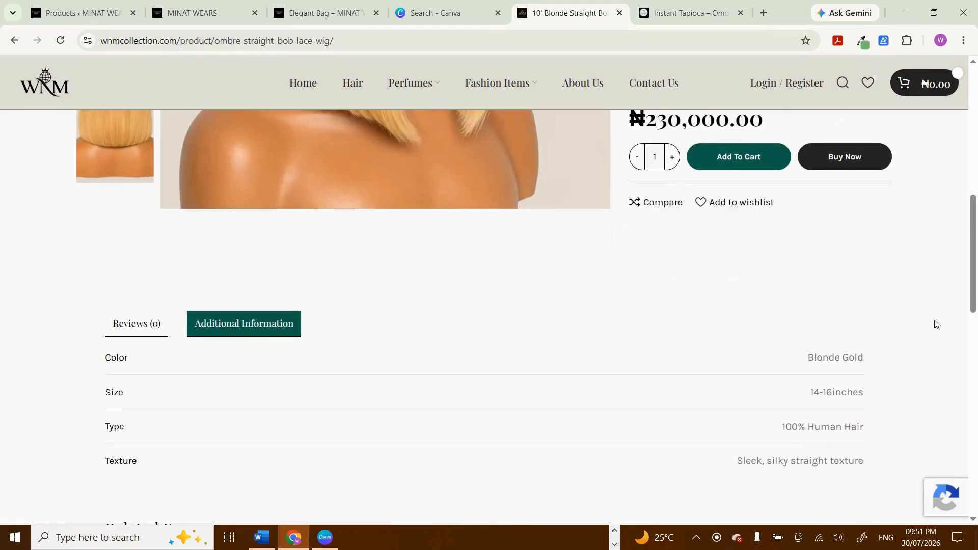
scroll(936, 325, "up", 8)
scroll(936, 325, "up", 4)
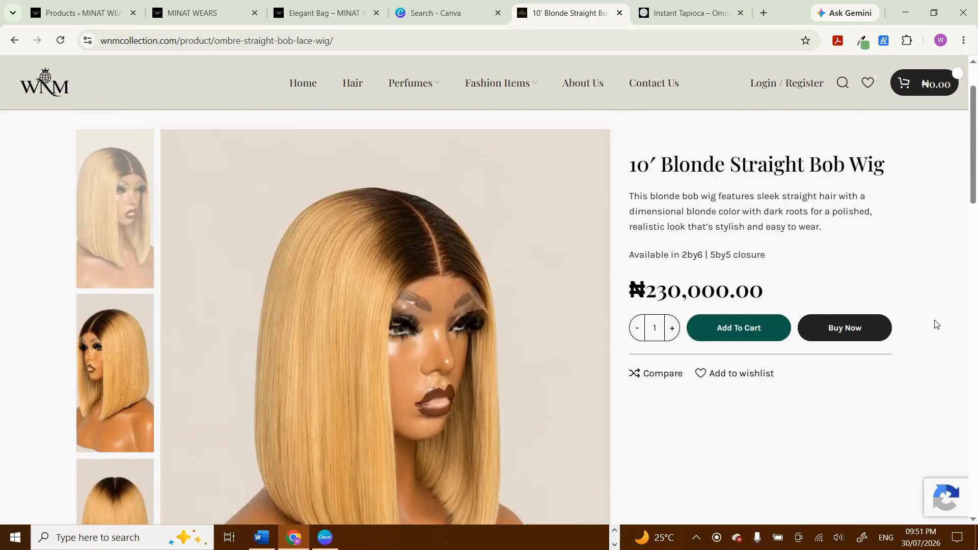
Step: Return to the Instant Tapioca page, select the 1kg size to check its price, and dismiss the notification
left_click(681, 10)
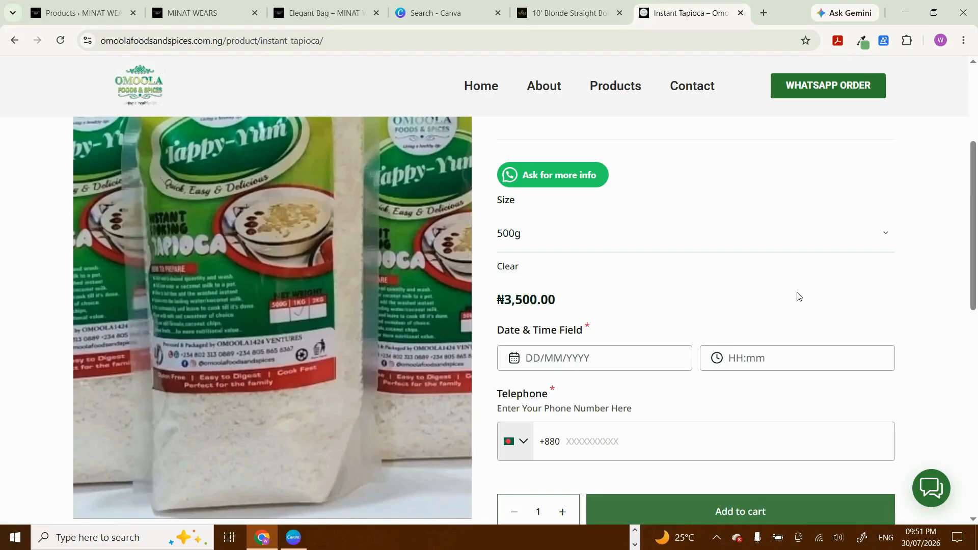
scroll(936, 317, "down", 3)
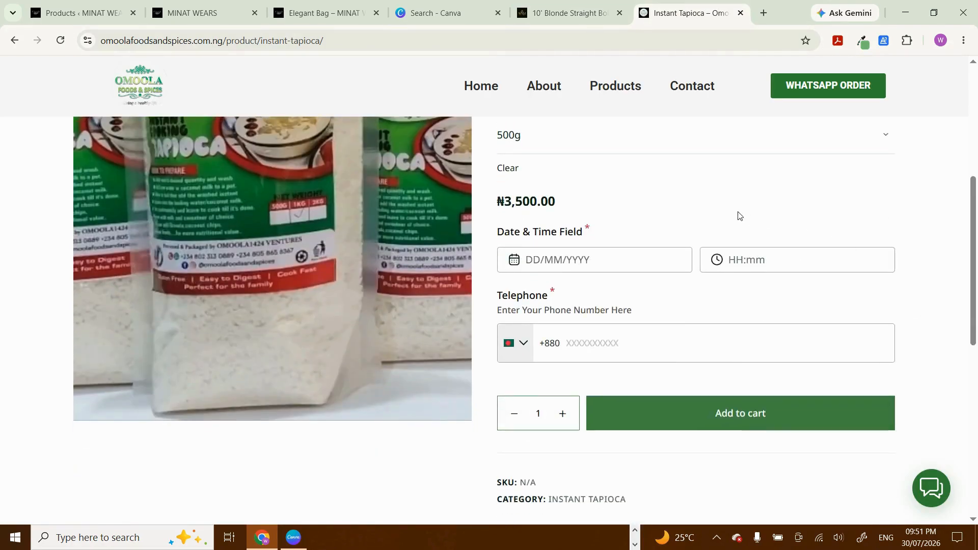
scroll(738, 214, "up", 2)
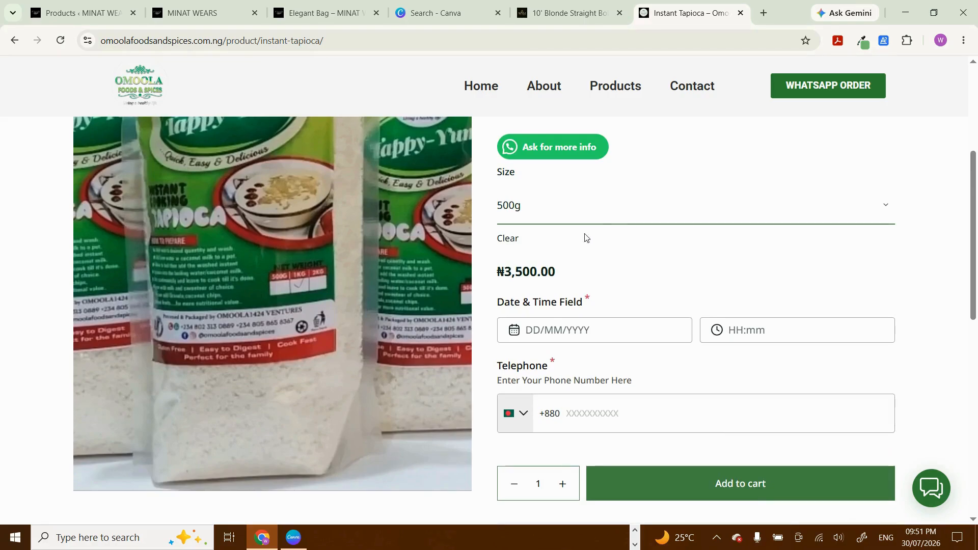
left_click(536, 215)
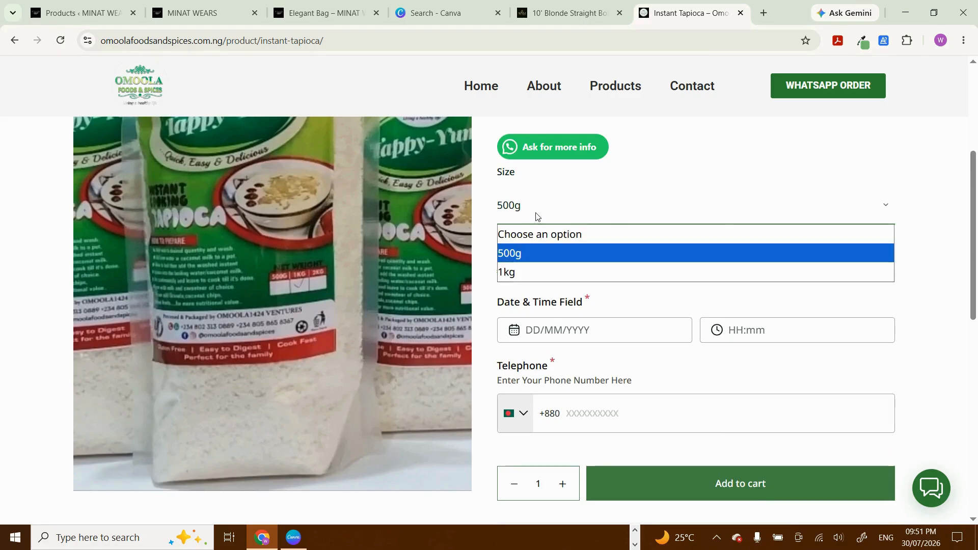
left_click(521, 273)
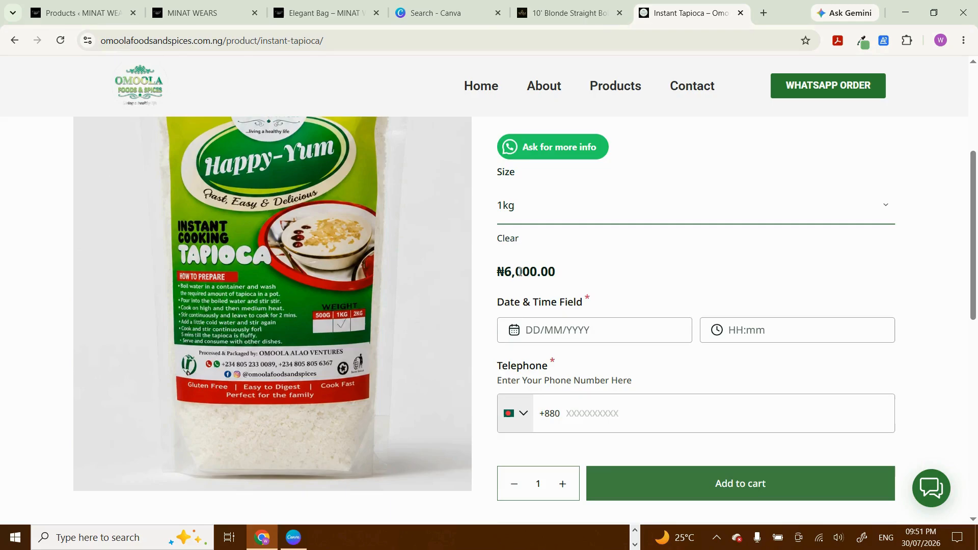
scroll(519, 271, "up", 2)
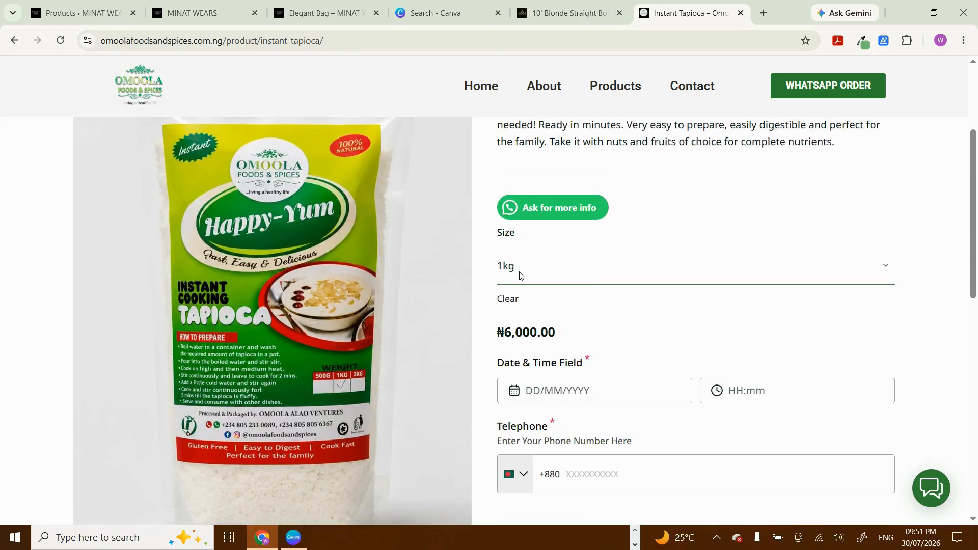
left_click(929, 346)
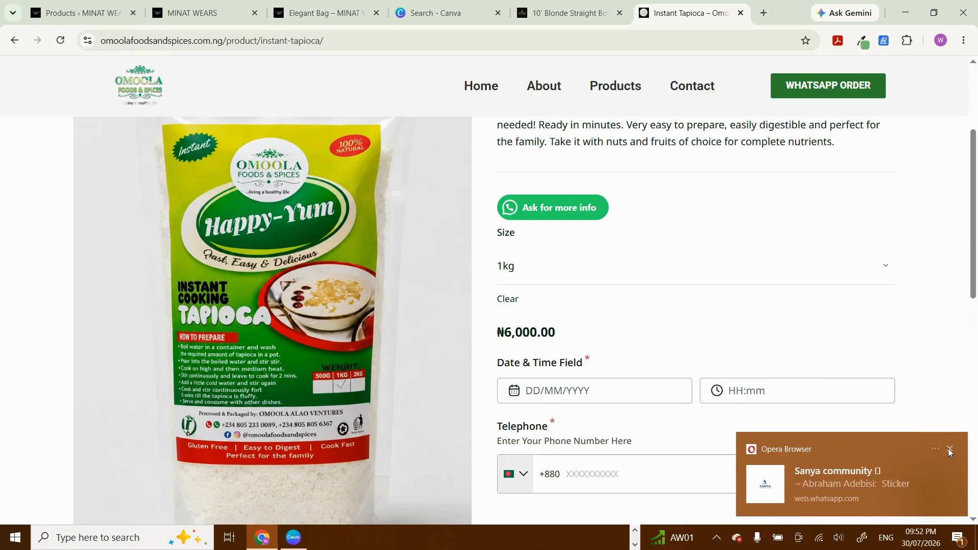
left_click(949, 450)
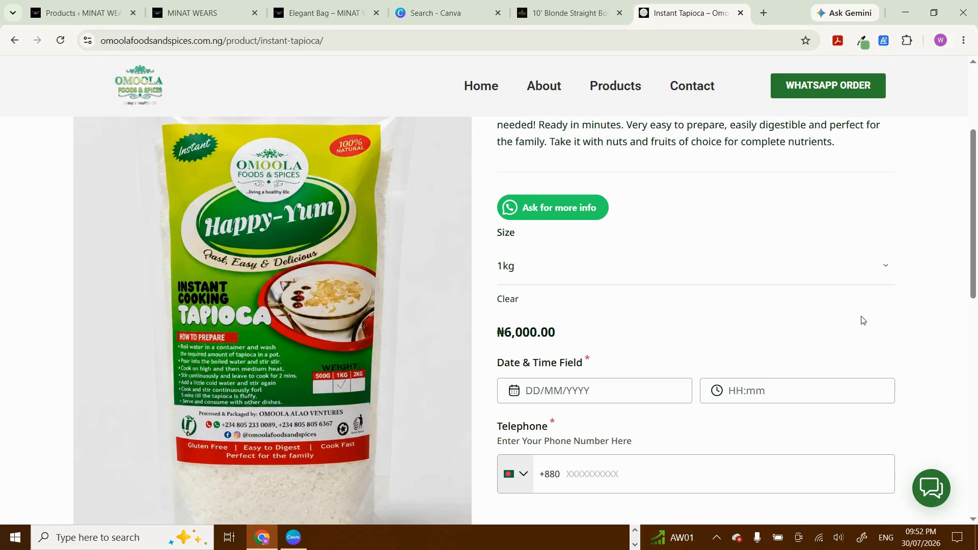
Step: Switch to the MINAT WEARS WordPress admin and look through the list of existing products
left_click(91, 16)
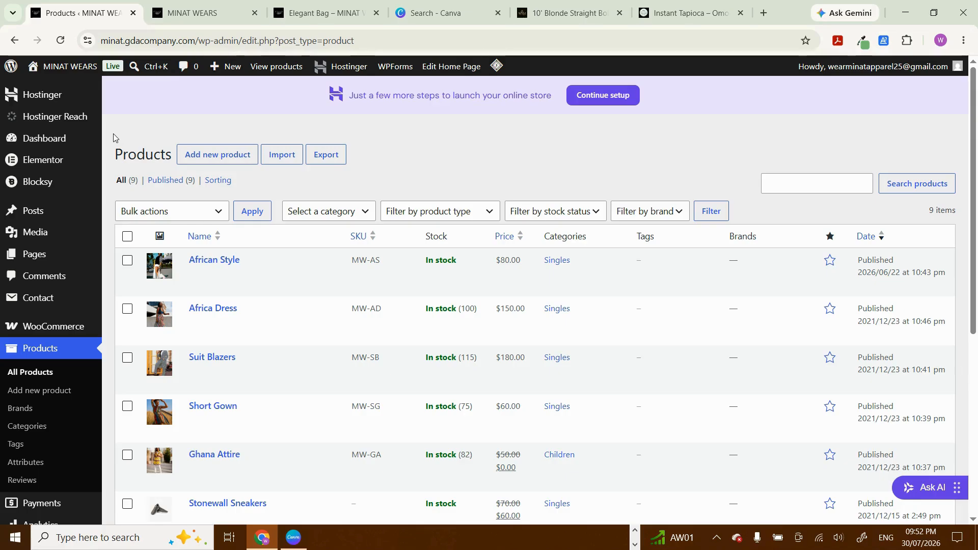
scroll(111, 134, "down", 1)
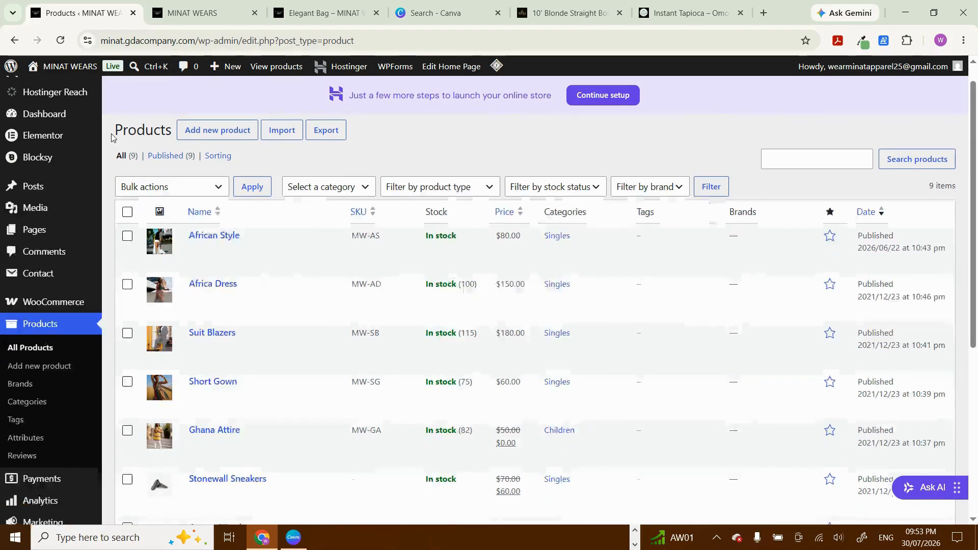
scroll(111, 133, "down", 1)
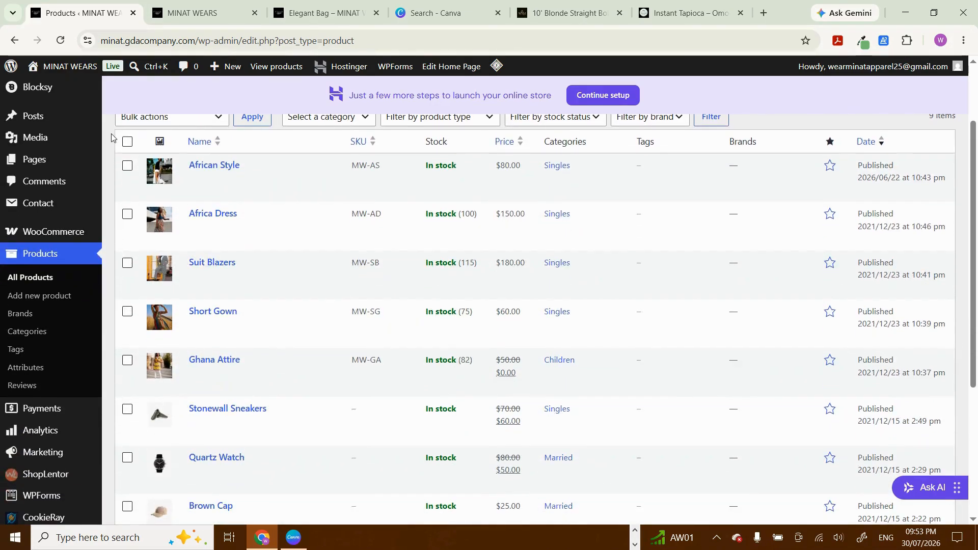
scroll(112, 134, "up", 2)
scroll(112, 133, "down", 1)
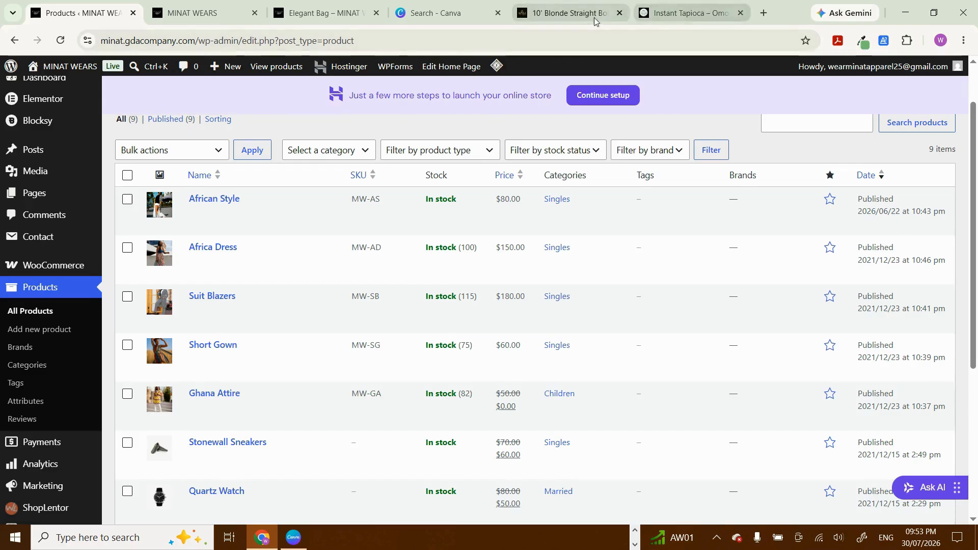
Step: Revisit the blonde bob wig page for comparison, and reload the MINAT WEARS product list to review its entries
left_click(566, 7)
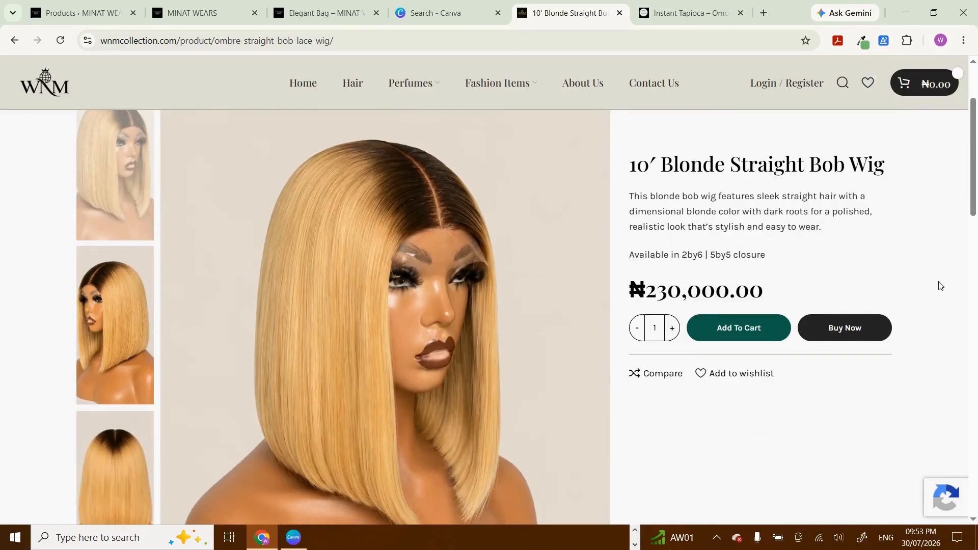
left_click(77, 10)
scroll(103, 209, "up", 2)
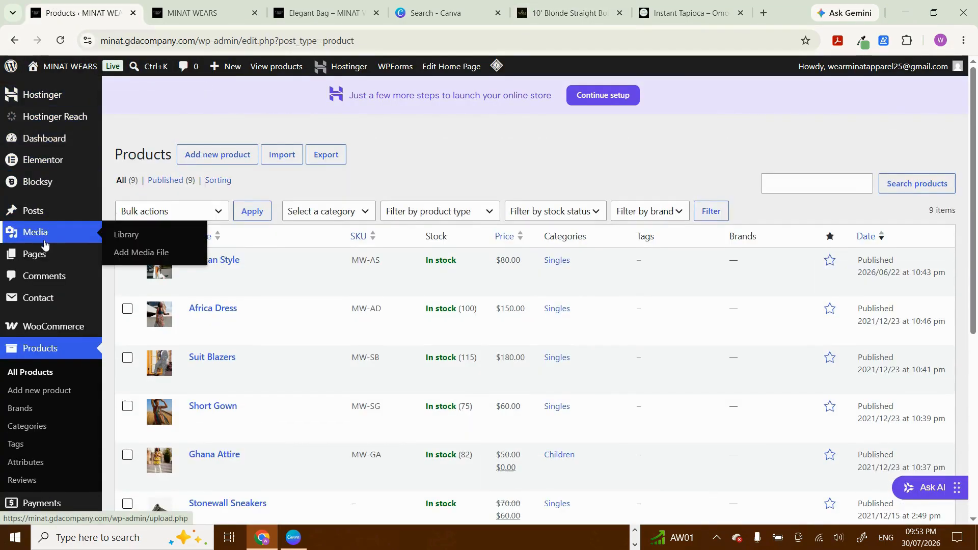
scroll(40, 237, "down", 2)
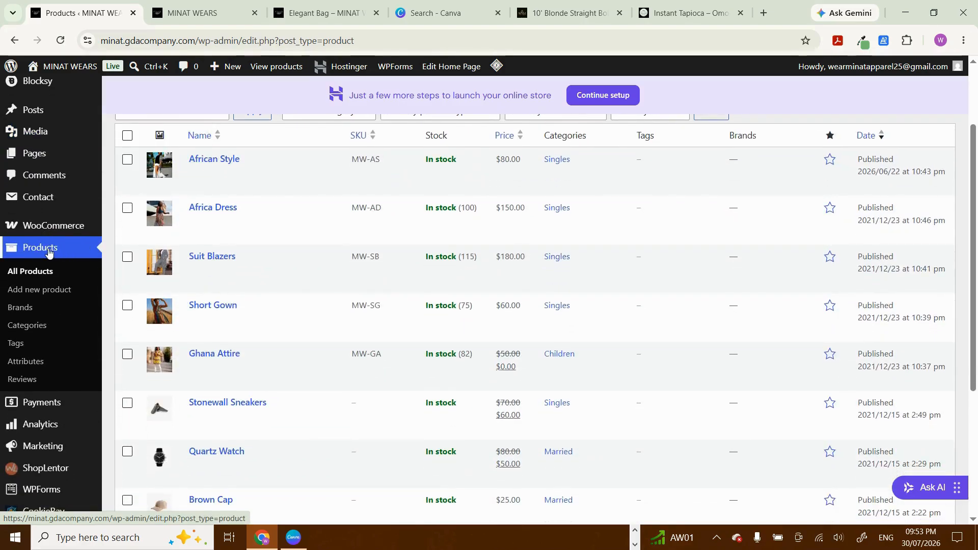
left_click(59, 252)
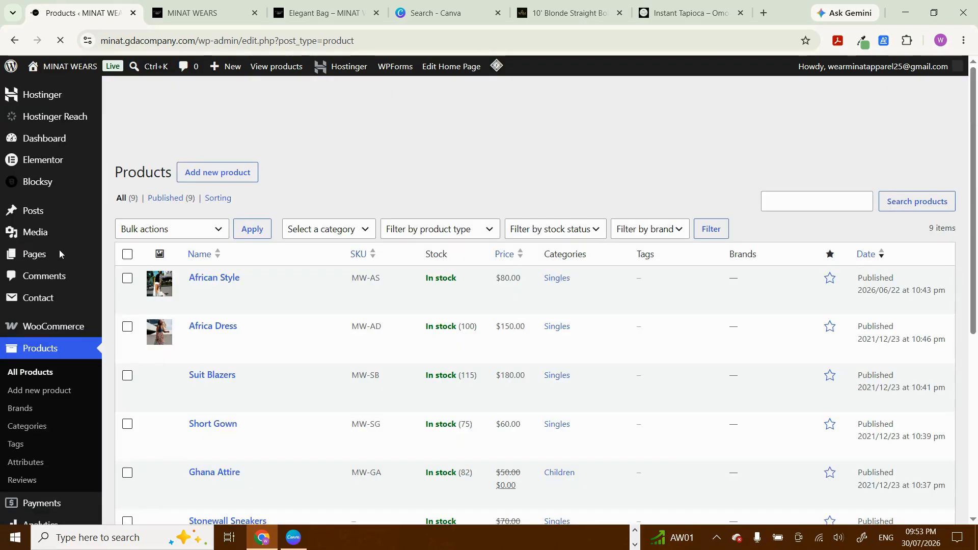
mouse_move(391, 263)
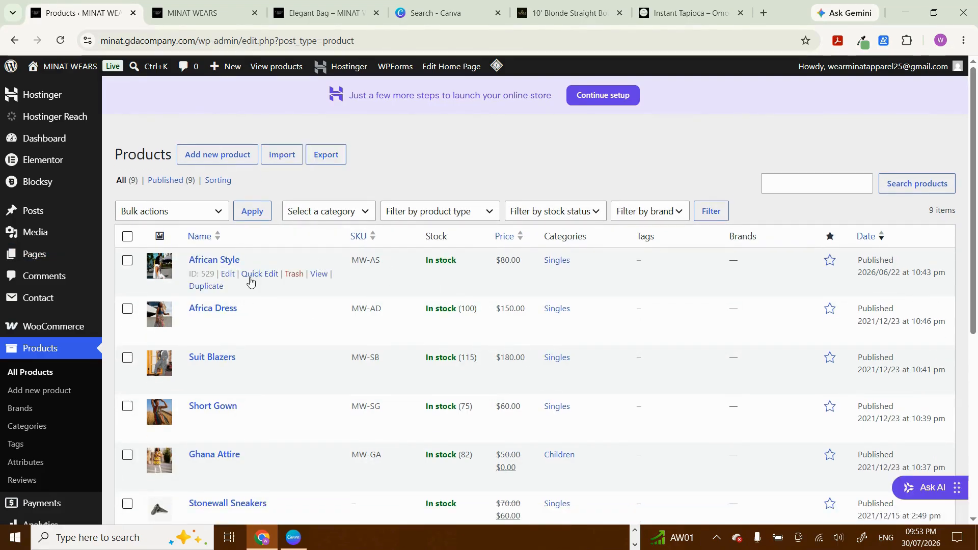
scroll(250, 281, "down", 3)
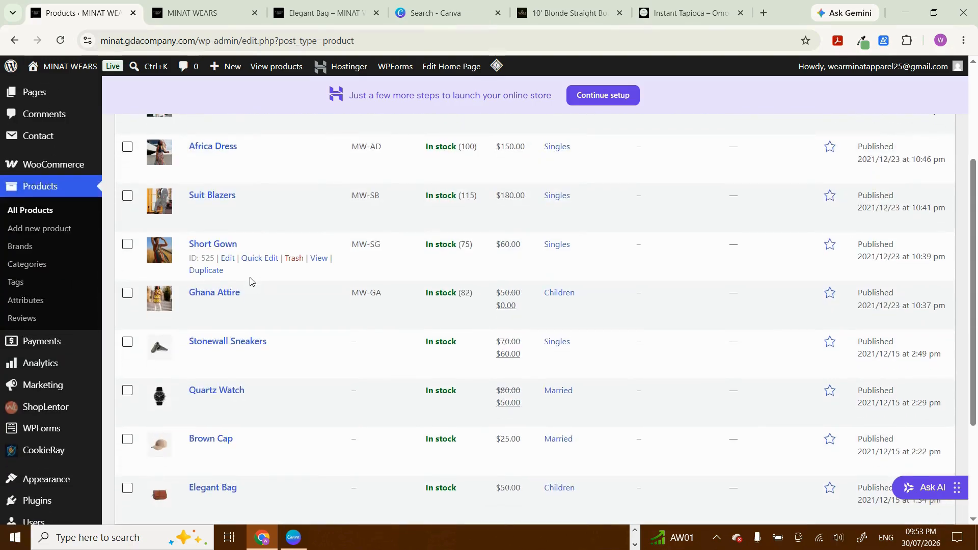
scroll(251, 281, "up", 3)
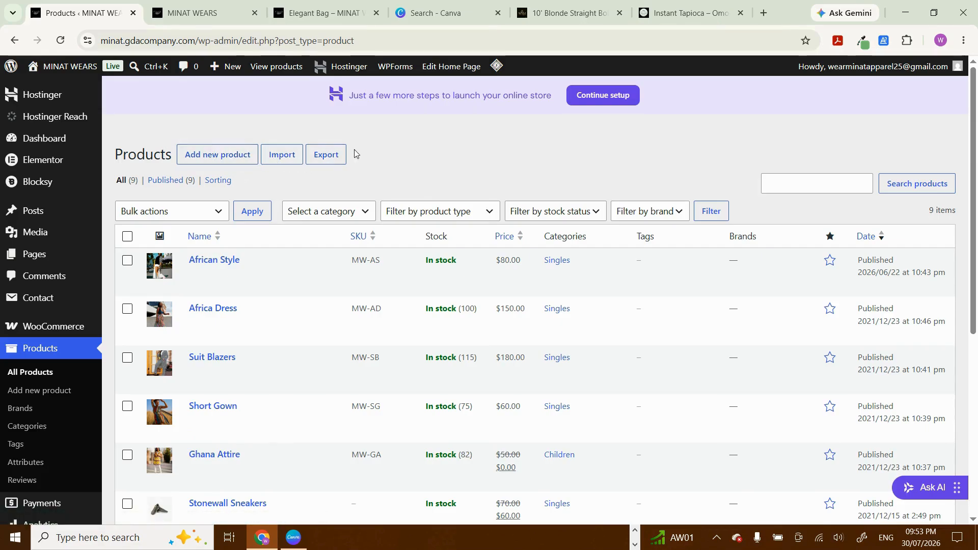
Step: Start a new product in the store and name it "My Dummy Dress"
left_click(212, 158)
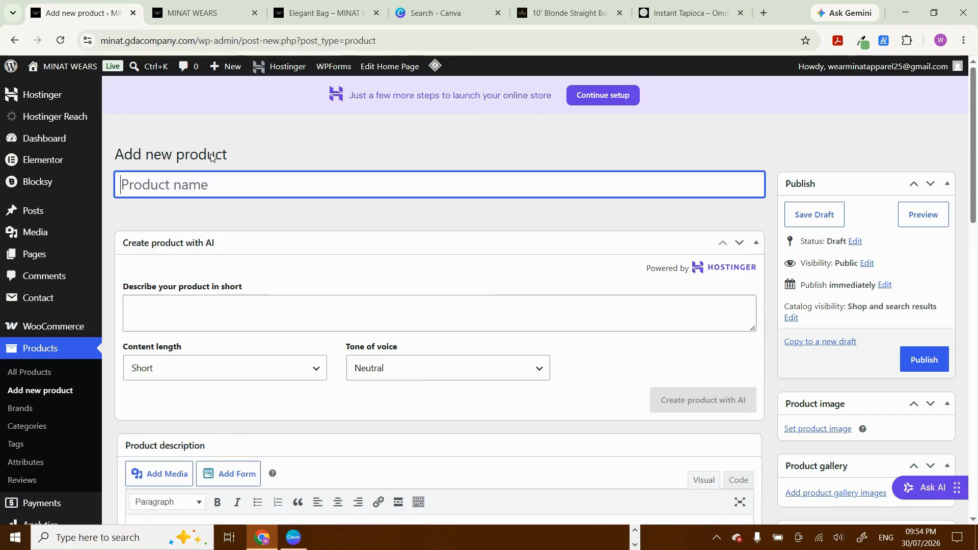
type("My Dummy")
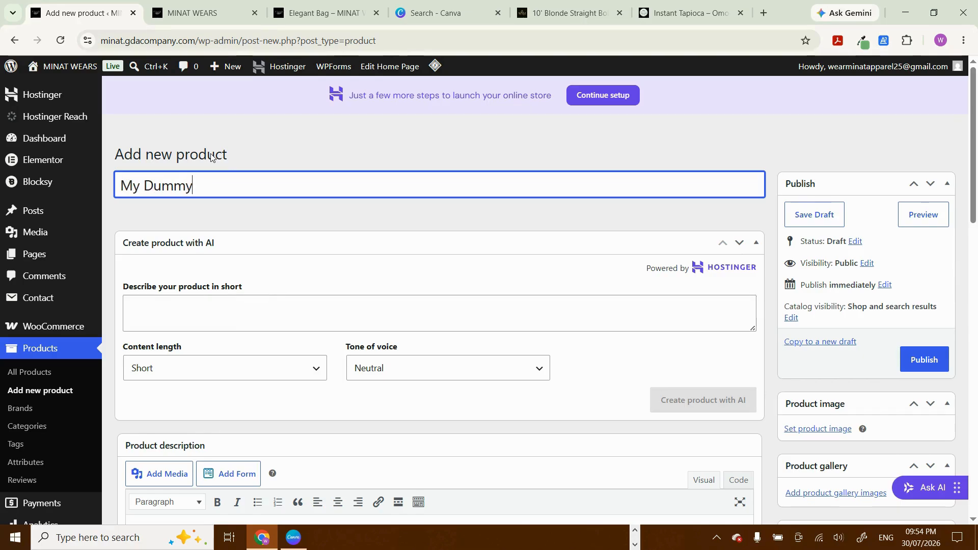
type(" Dress")
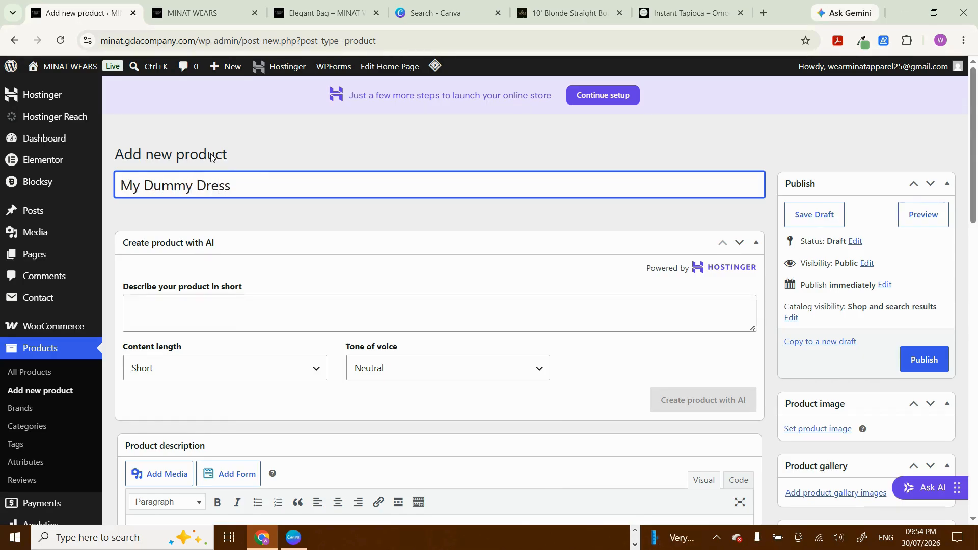
double_click(318, 160)
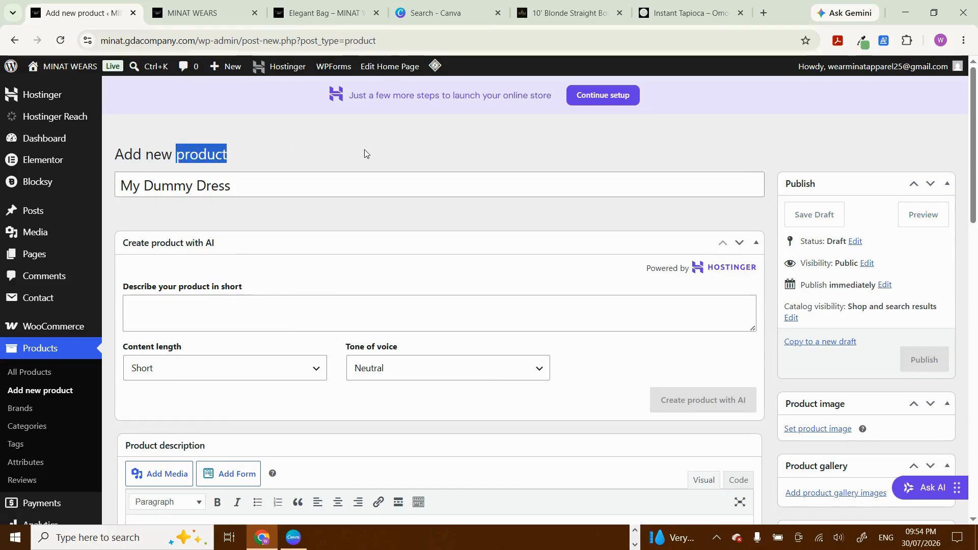
left_click(364, 149)
scroll(365, 150, "down", 3)
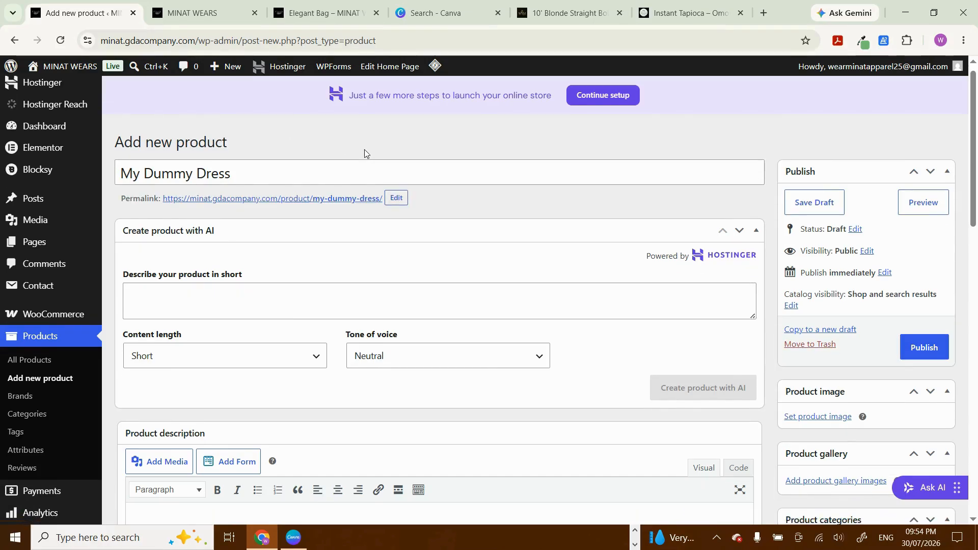
scroll(365, 150, "down", 3)
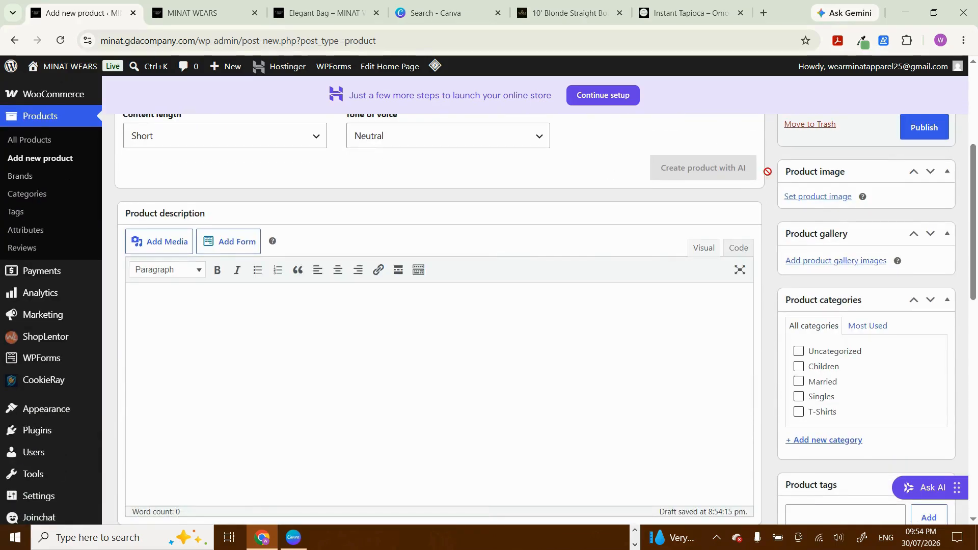
Step: Set the "african single lady" picture from the media library as the product image
left_click(824, 199)
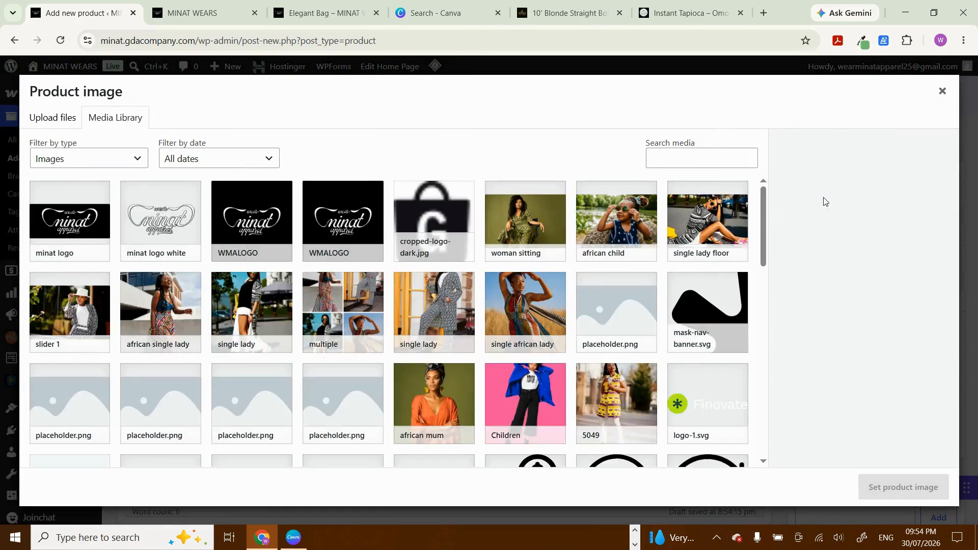
left_click(532, 305)
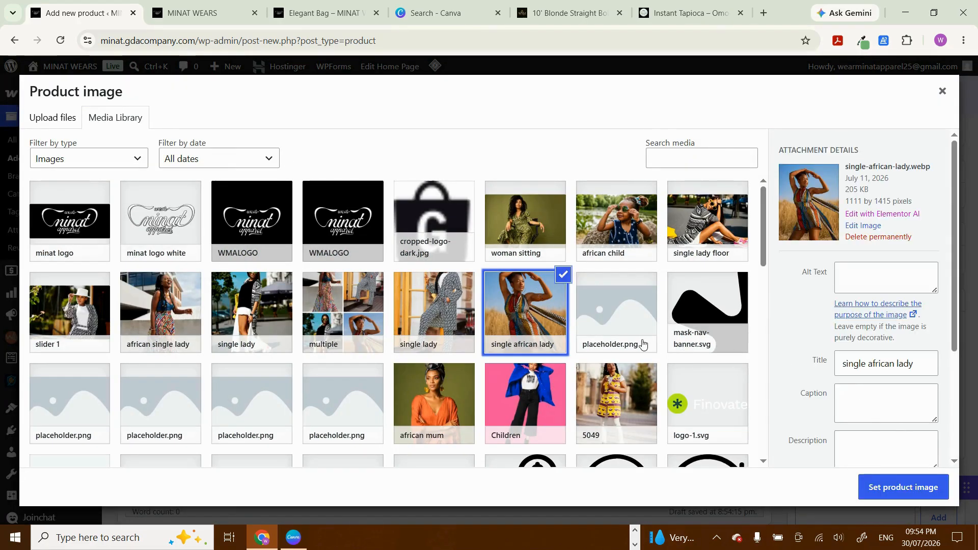
left_click(447, 404)
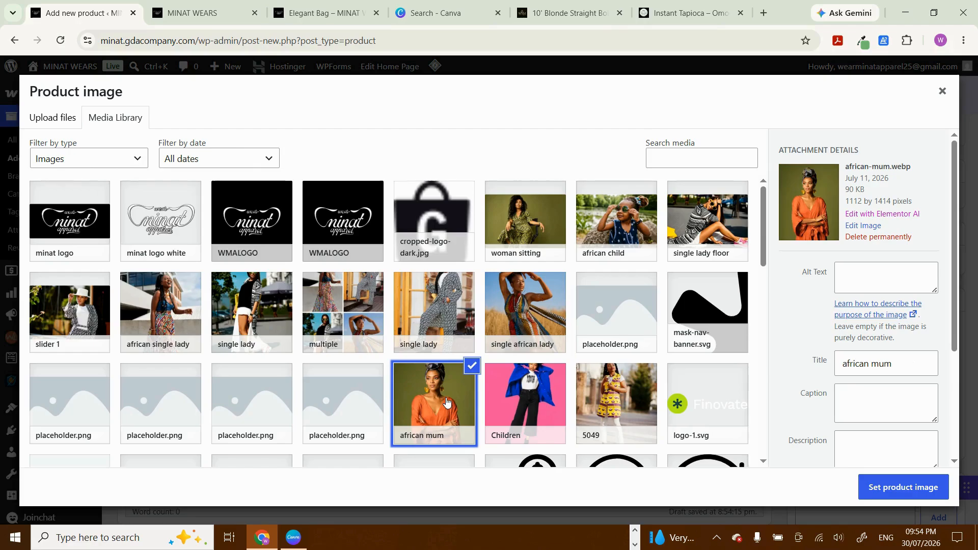
left_click(534, 401)
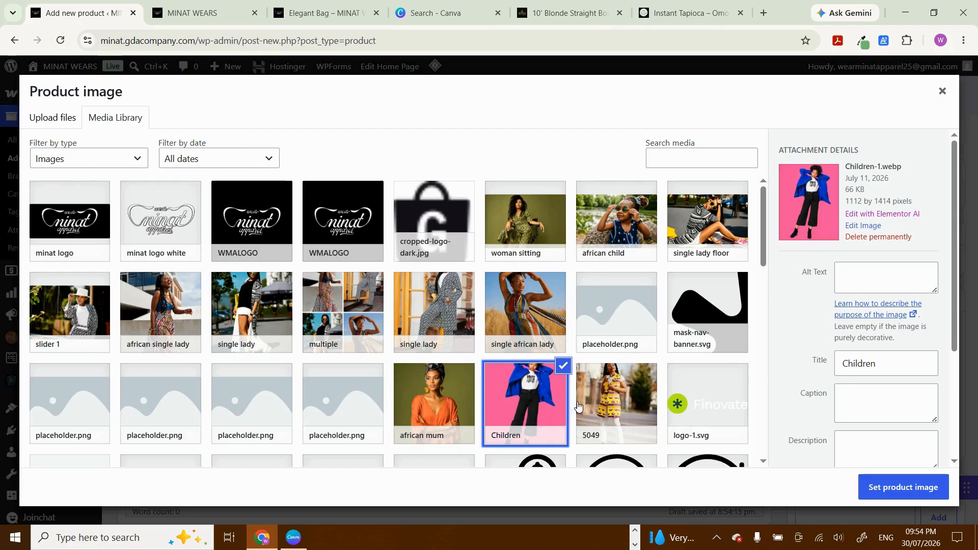
left_click(629, 406)
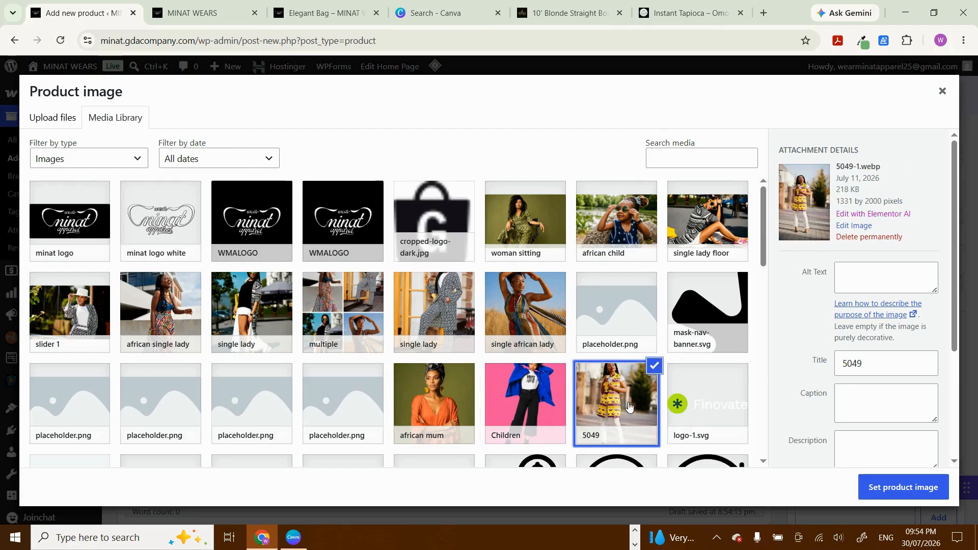
left_click(154, 312)
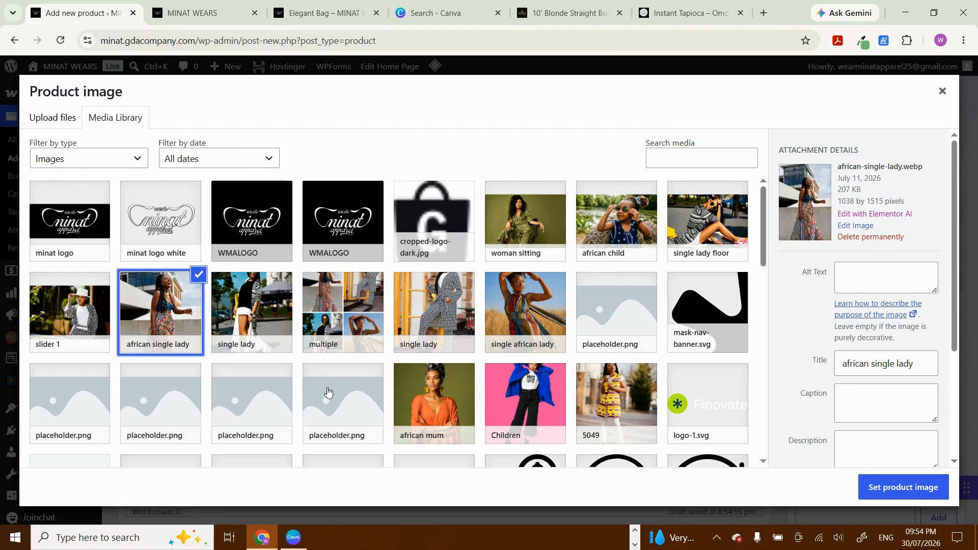
left_click(897, 490)
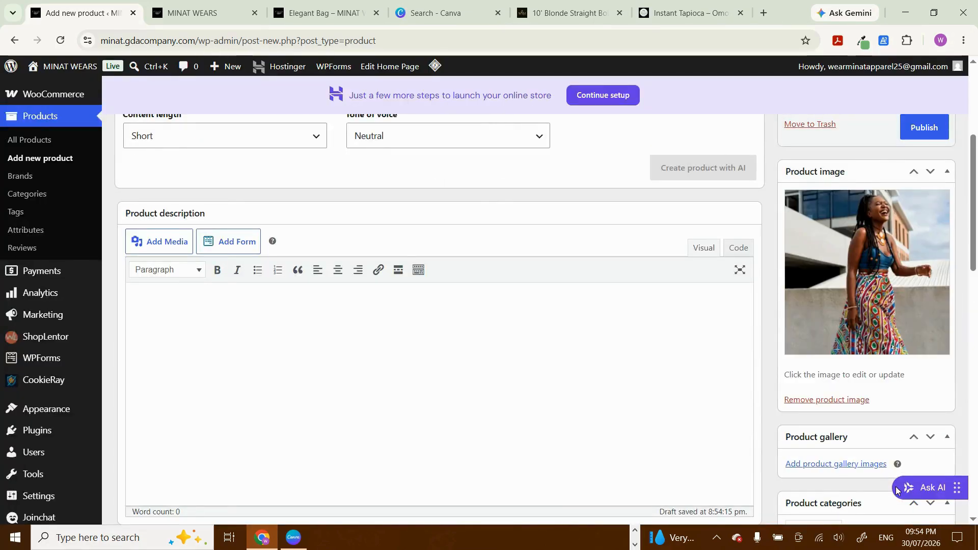
Step: Dismiss the notification, go to the empty product description, and check the blonde bob wig page's description for comparison
scroll(485, 330, "down", 3)
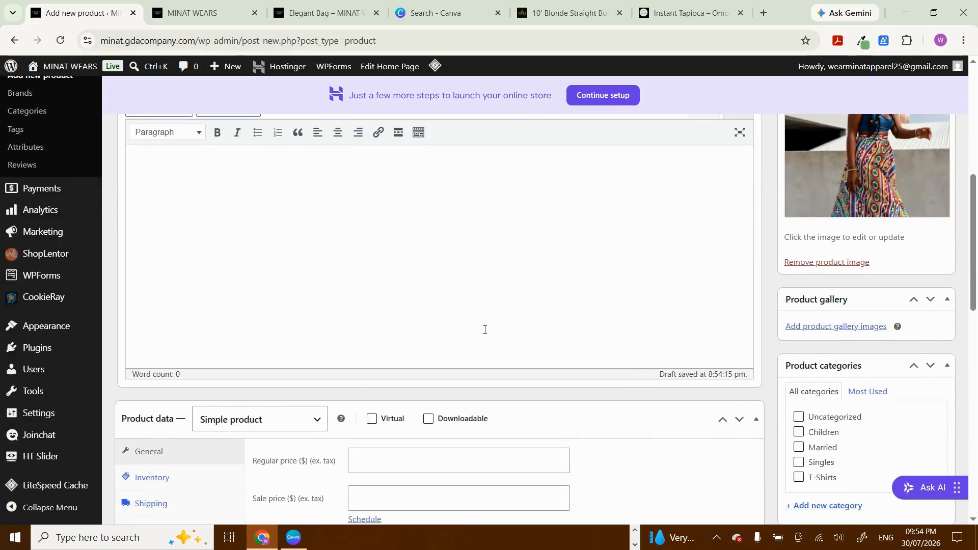
scroll(484, 330, "up", 1)
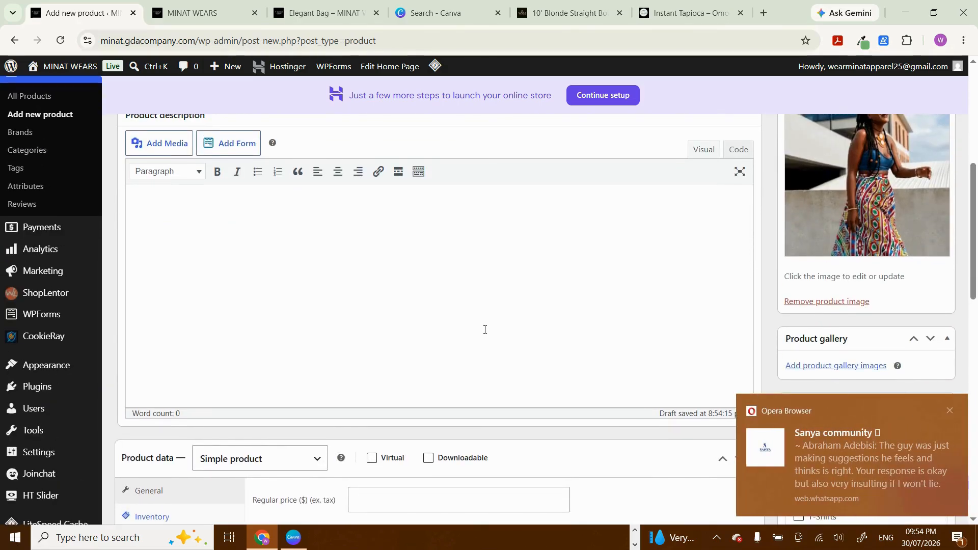
left_click(957, 411)
left_click(498, 254)
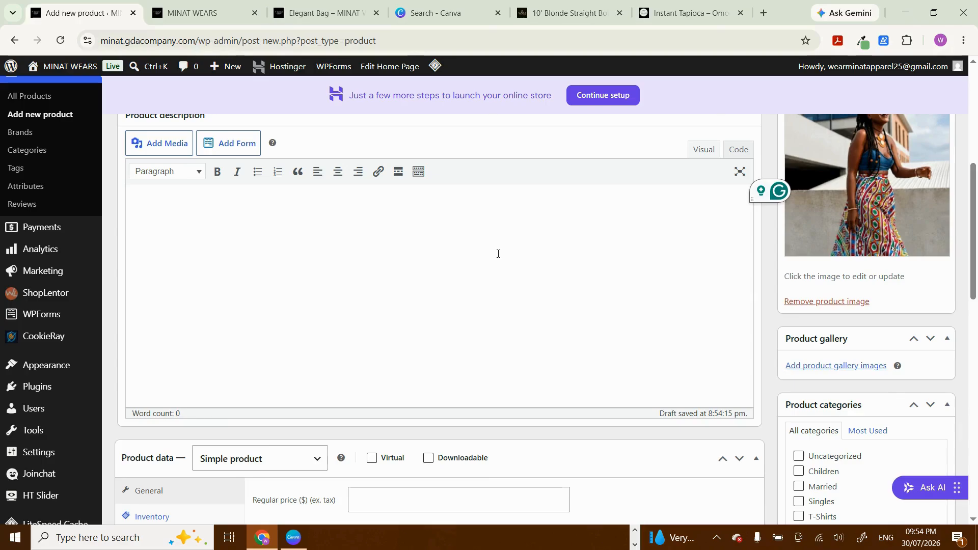
left_click(565, 13)
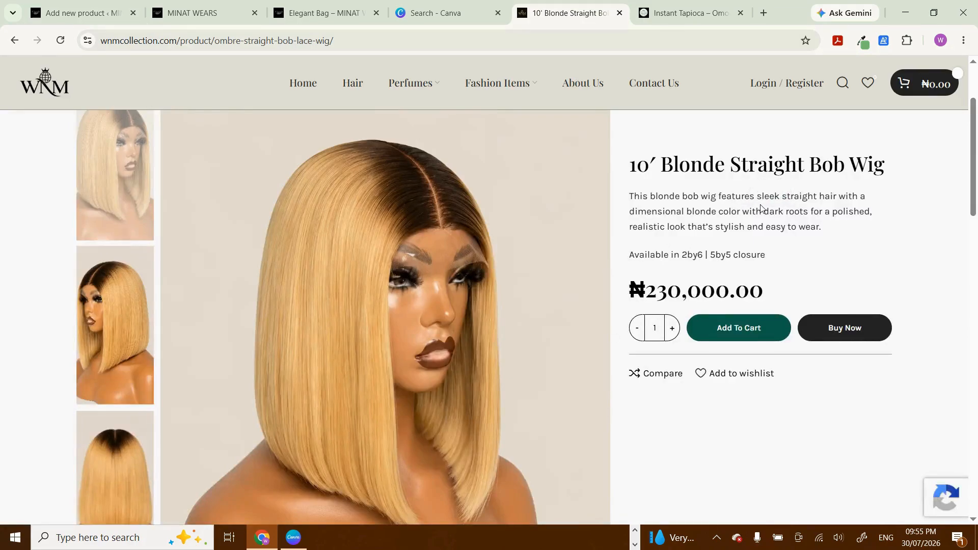
left_click(81, 13)
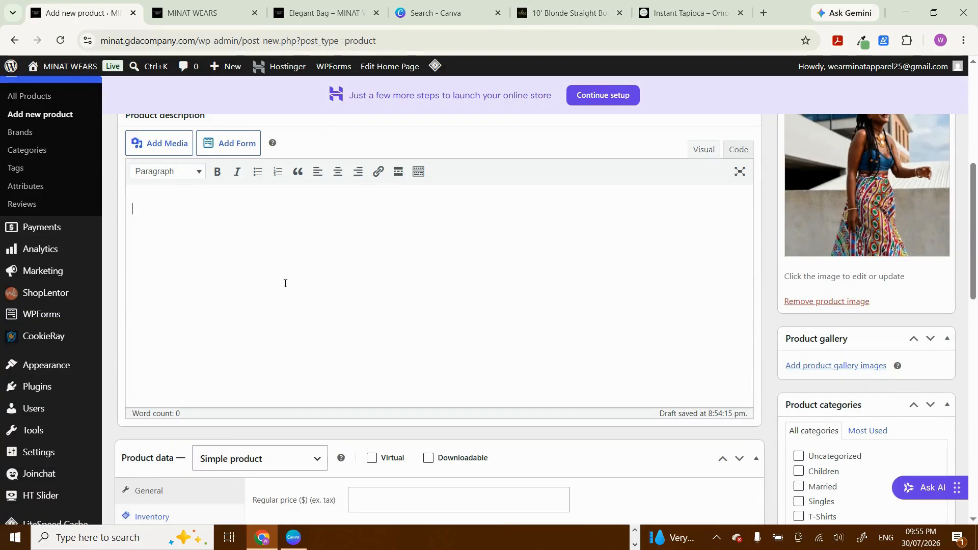
Step: Examine the main product description area and place the cursor in the product short description
scroll(290, 285, "down", 2)
scroll(290, 285, "up", 2)
left_click(290, 286)
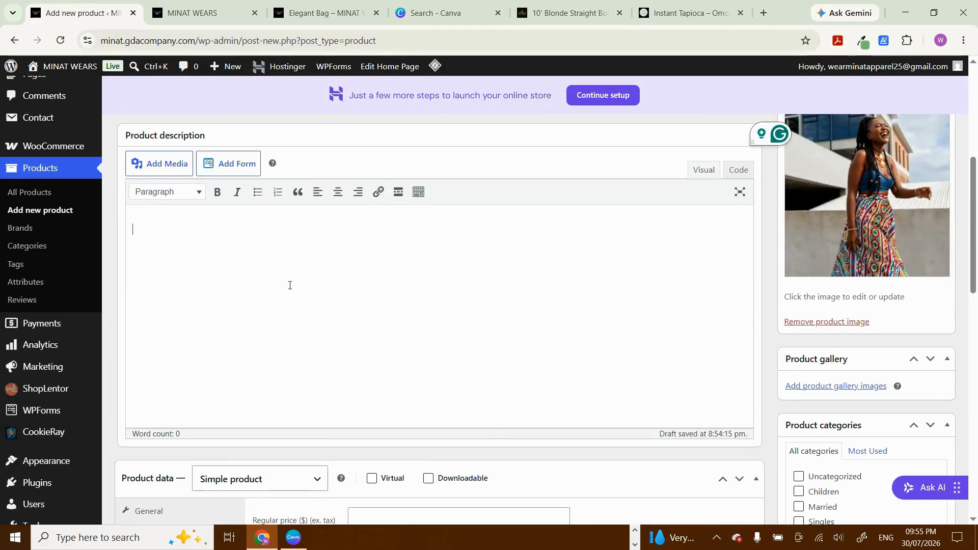
scroll(290, 286, "up", 1)
scroll(290, 285, "up", 1)
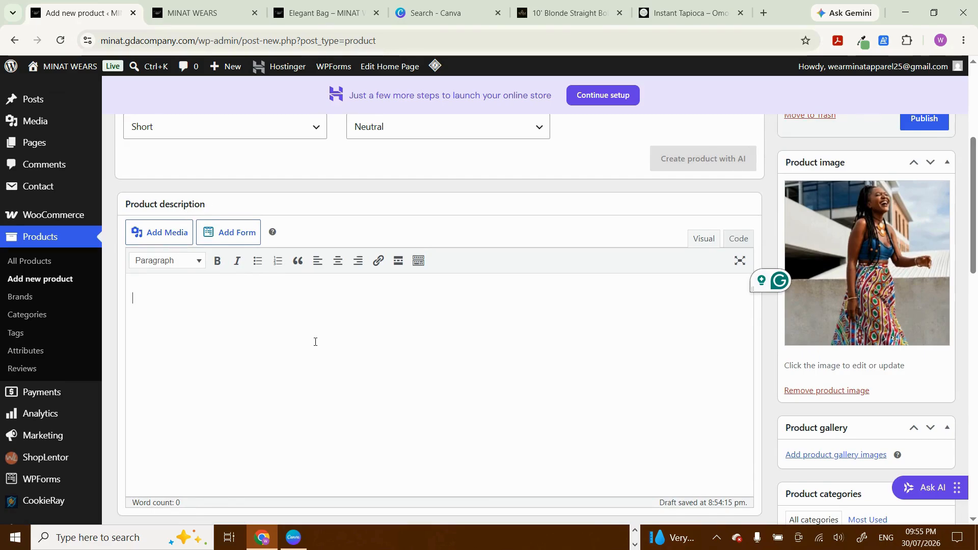
scroll(316, 341, "down", 10)
scroll(316, 341, "up", 2)
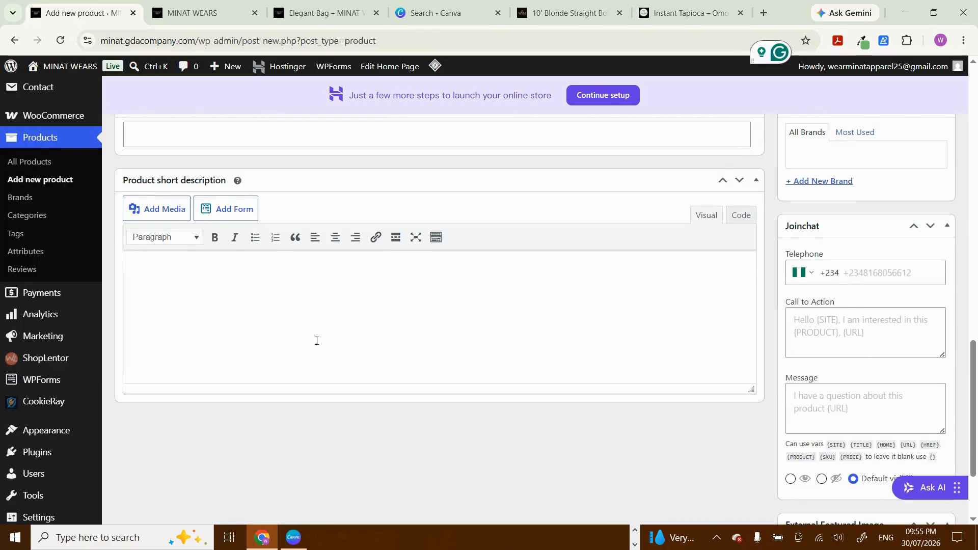
left_click(223, 308)
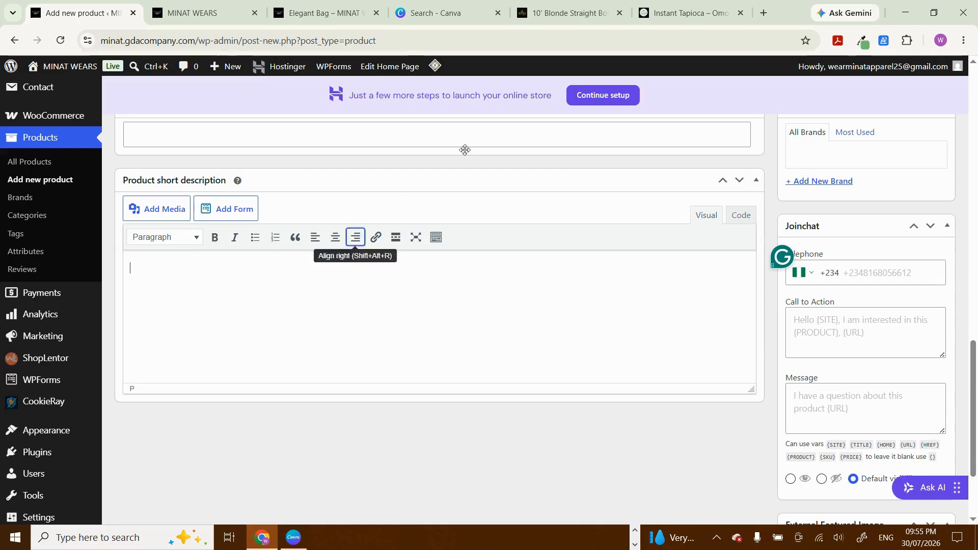
Step: Compare the short descriptions shown on the blonde bob wig and Instant Tapioca product pages
left_click(570, 10)
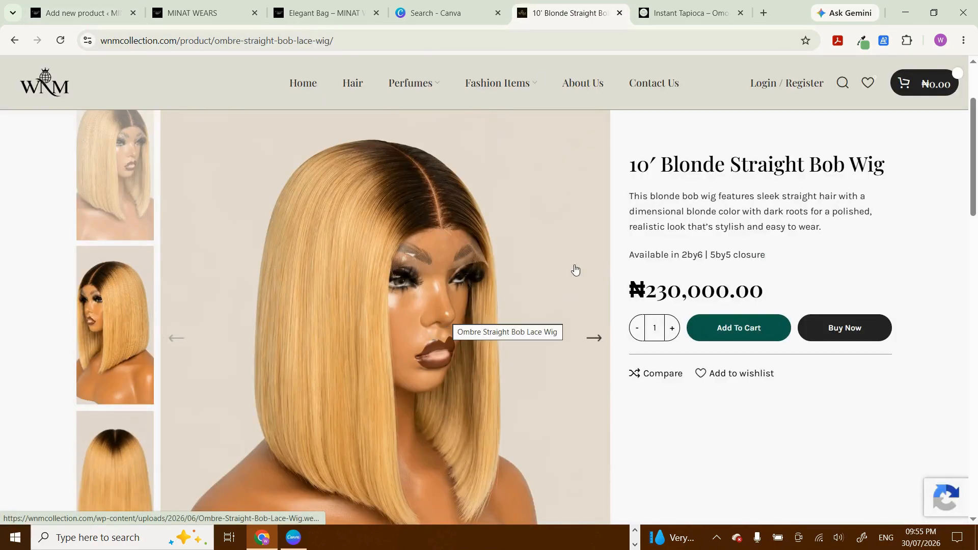
left_click(662, 12)
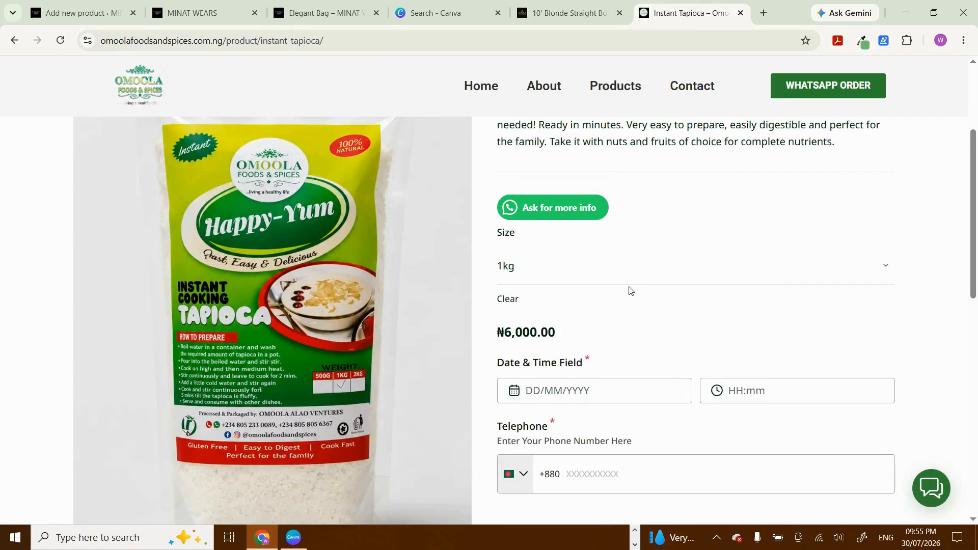
scroll(631, 290, "up", 1)
scroll(629, 291, "up", 3)
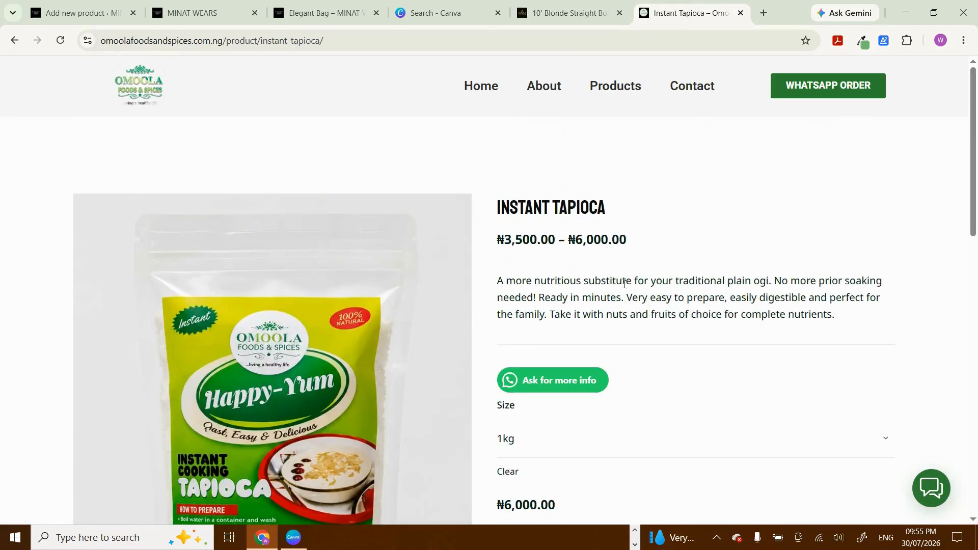
left_click(568, 12)
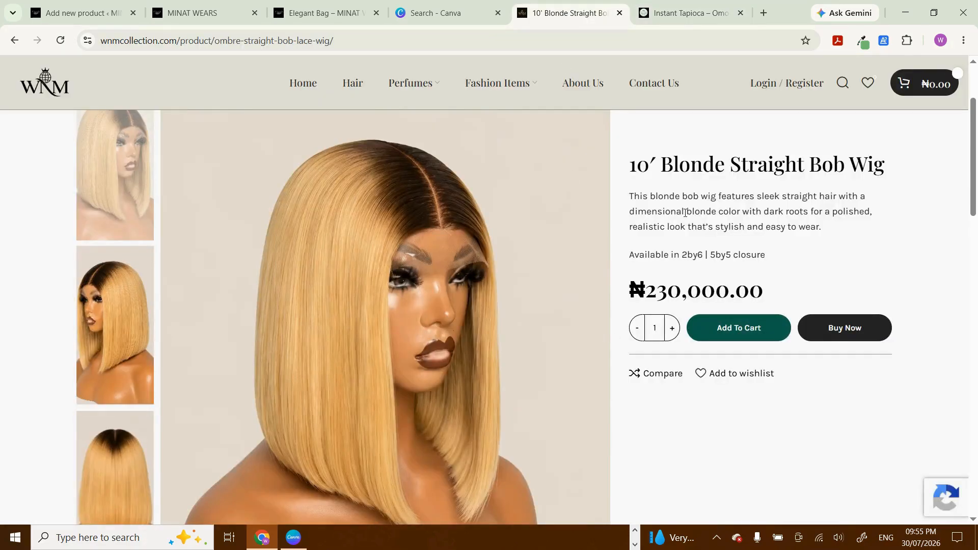
Step: Return to the new product form and review its description, product image and product gallery sections
left_click(83, 4)
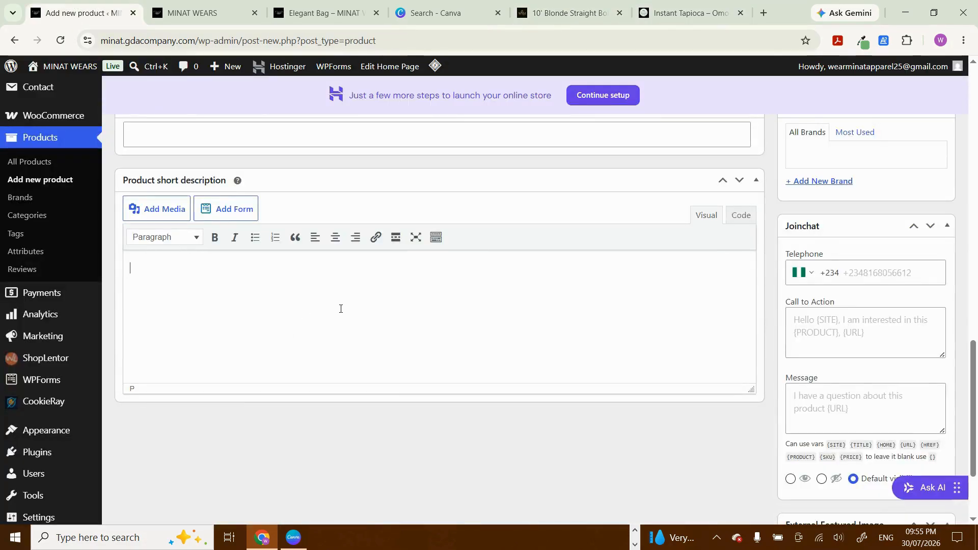
scroll(340, 308, "up", 4)
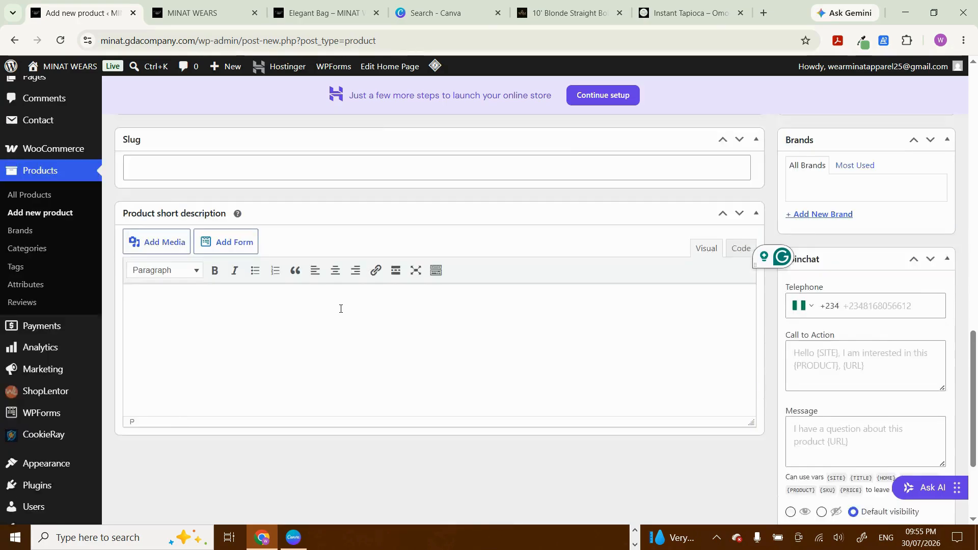
scroll(339, 309, "up", 3)
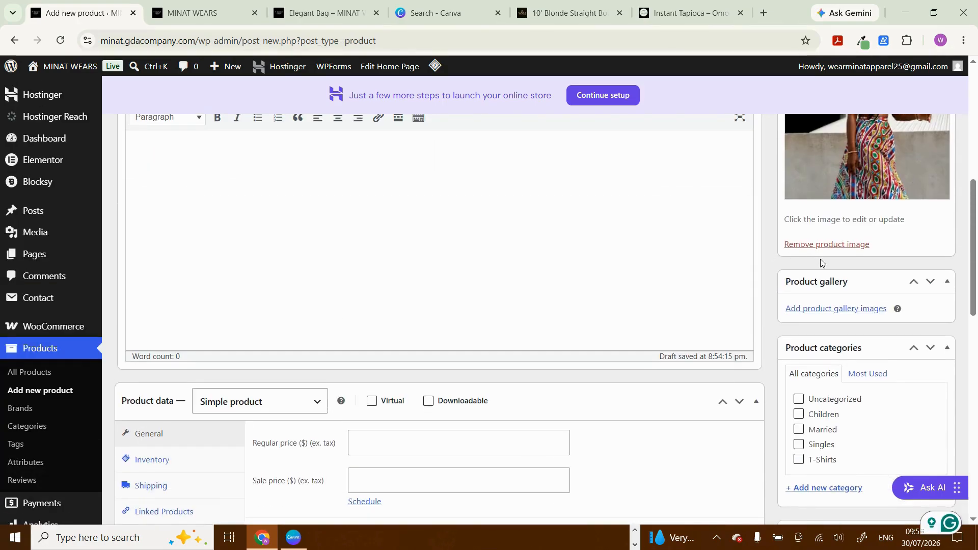
scroll(771, 222, "up", 3)
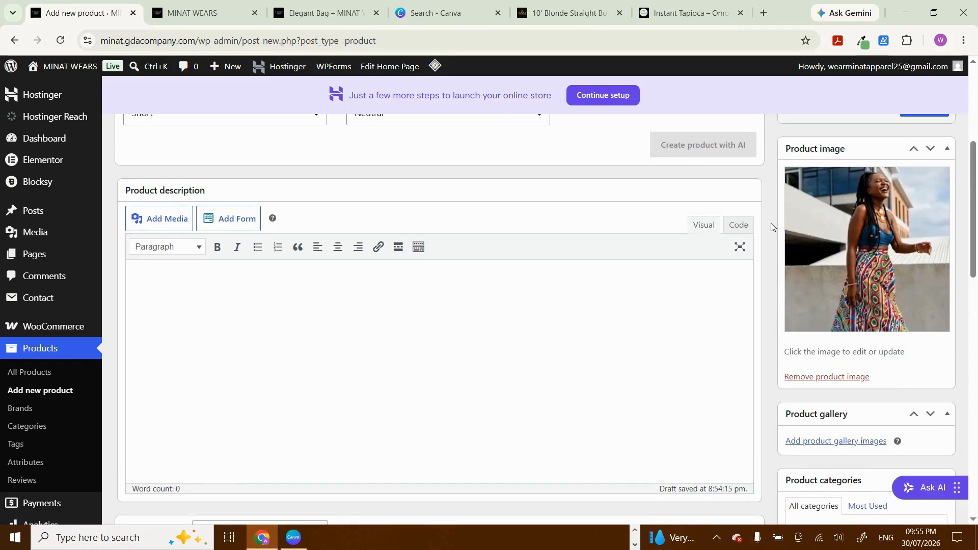
scroll(914, 247, "down", 3)
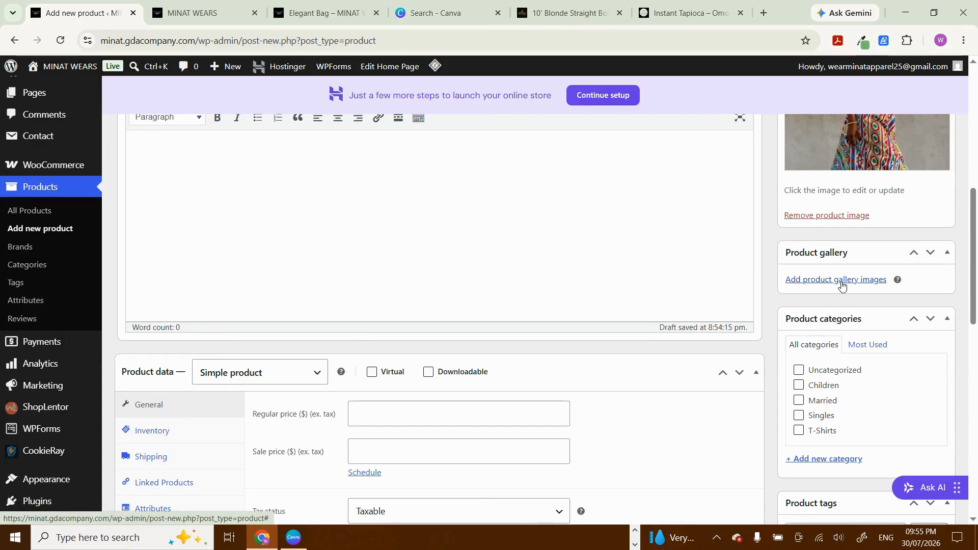
Step: View the second and third gallery images on the blonde bob wig page as an example of a product gallery
left_click(591, 11)
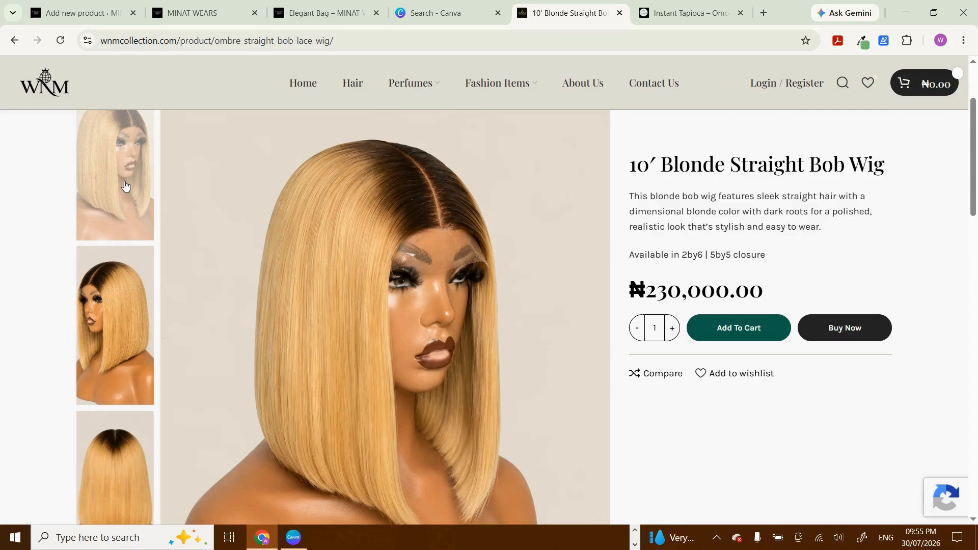
left_click(117, 306)
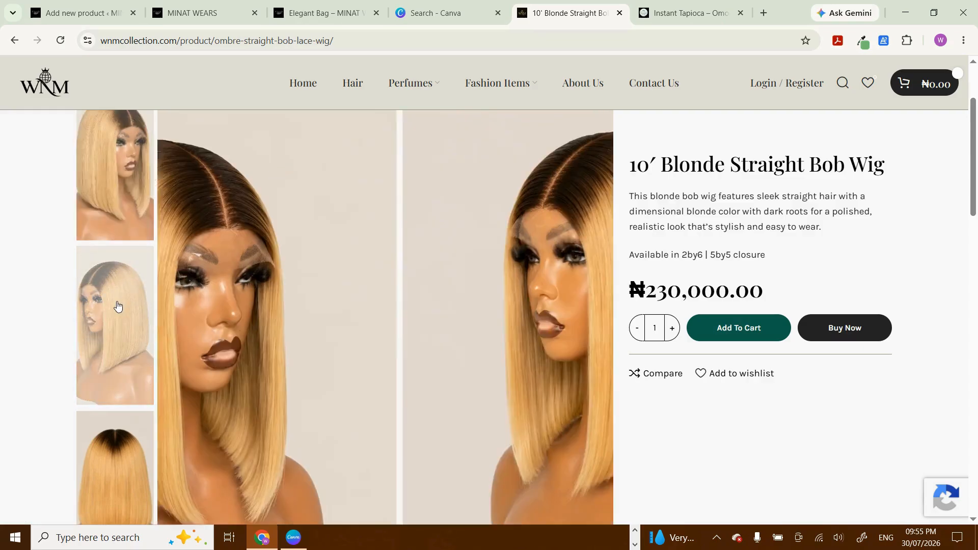
scroll(114, 352, "down", 3)
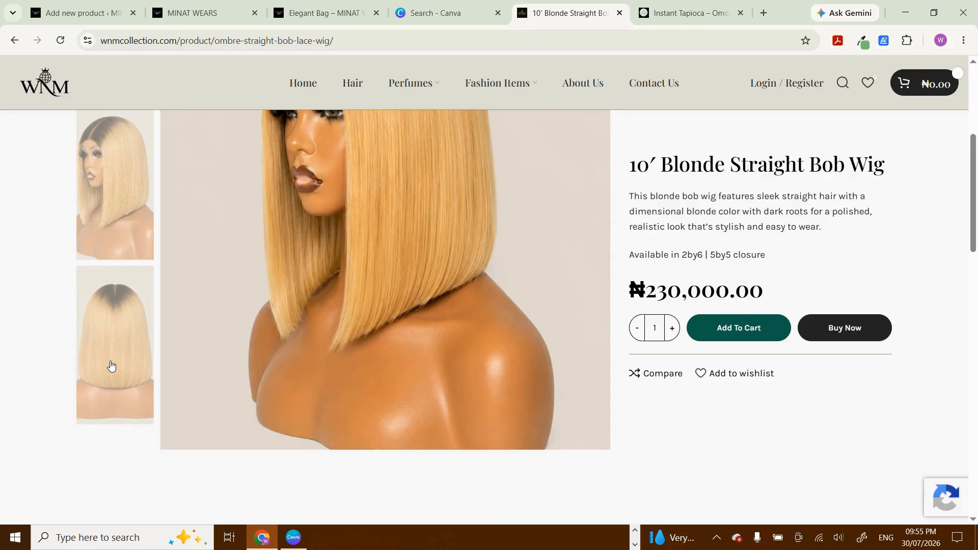
left_click(111, 365)
scroll(111, 366, "up", 5)
scroll(112, 366, "down", 5)
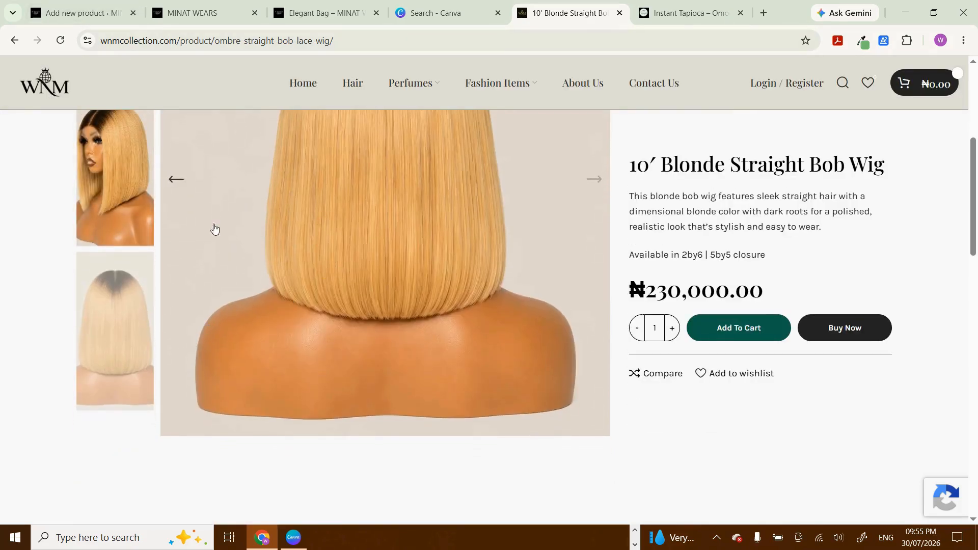
Step: Return to the new product, view the media available for its product gallery, and close the library without adding images
left_click(96, 9)
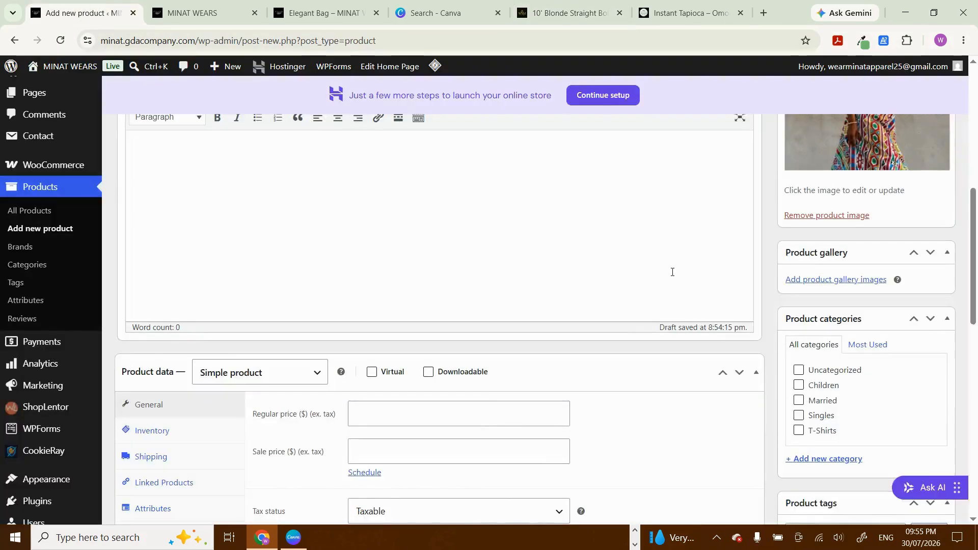
left_click(846, 279)
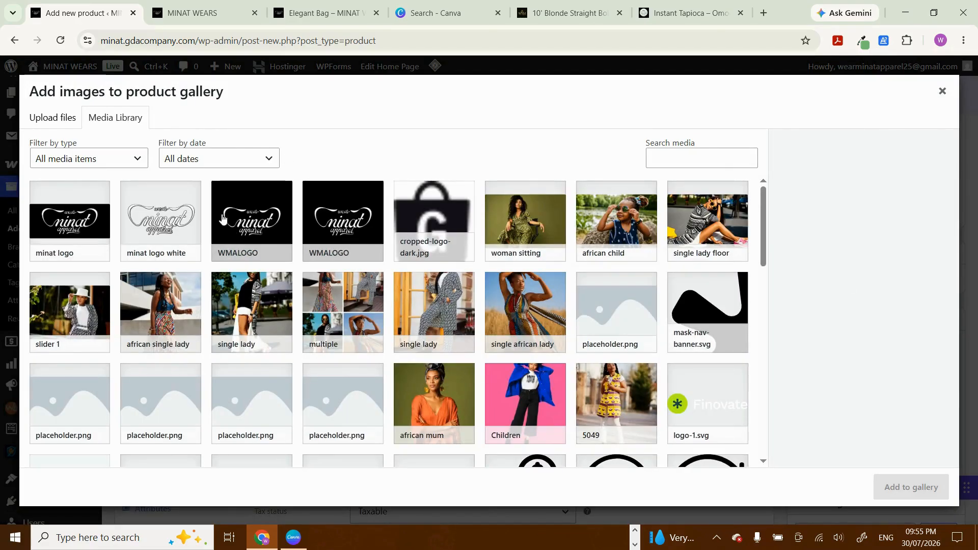
left_click(941, 95)
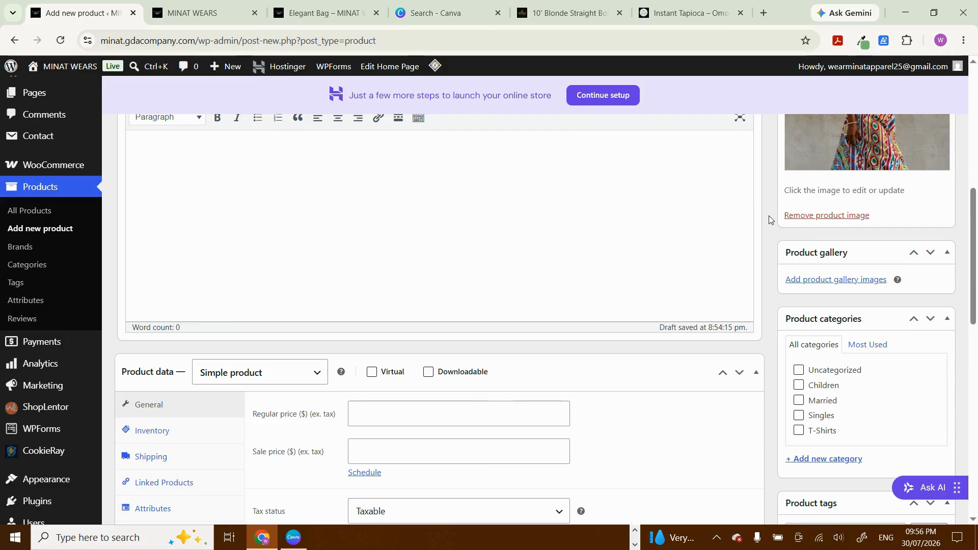
Step: Keep the product type as Simple product and set the regular price to 80
scroll(769, 215, "down", 3)
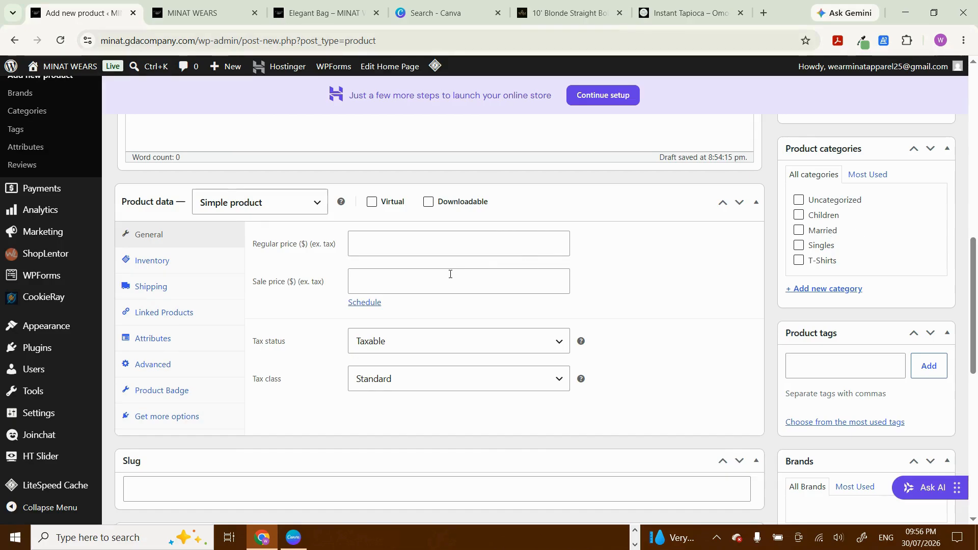
left_click(319, 274)
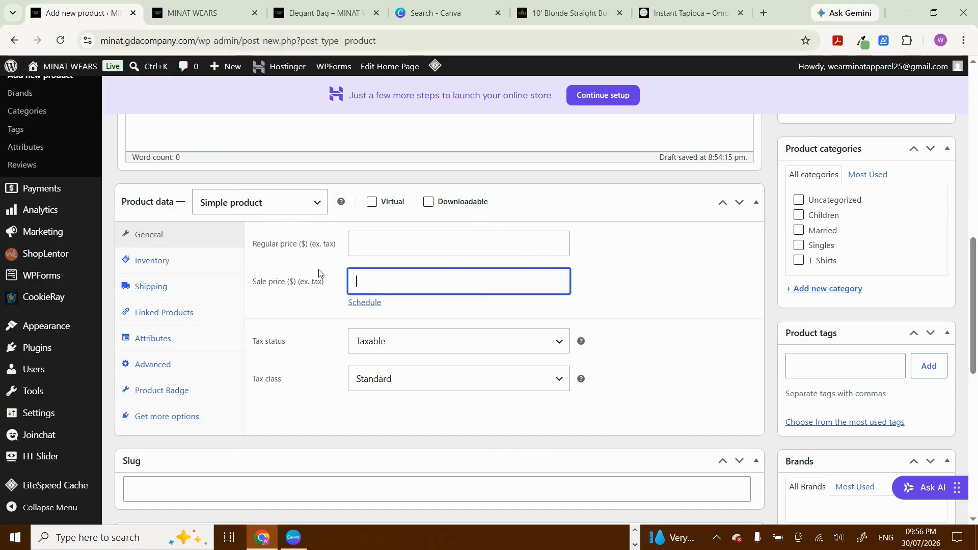
left_click(300, 206)
left_click(300, 206)
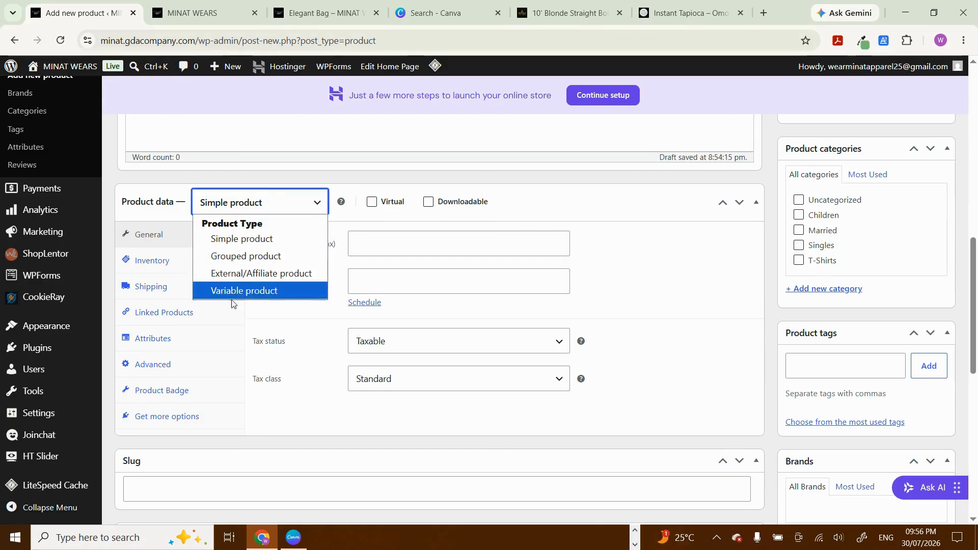
left_click(281, 317)
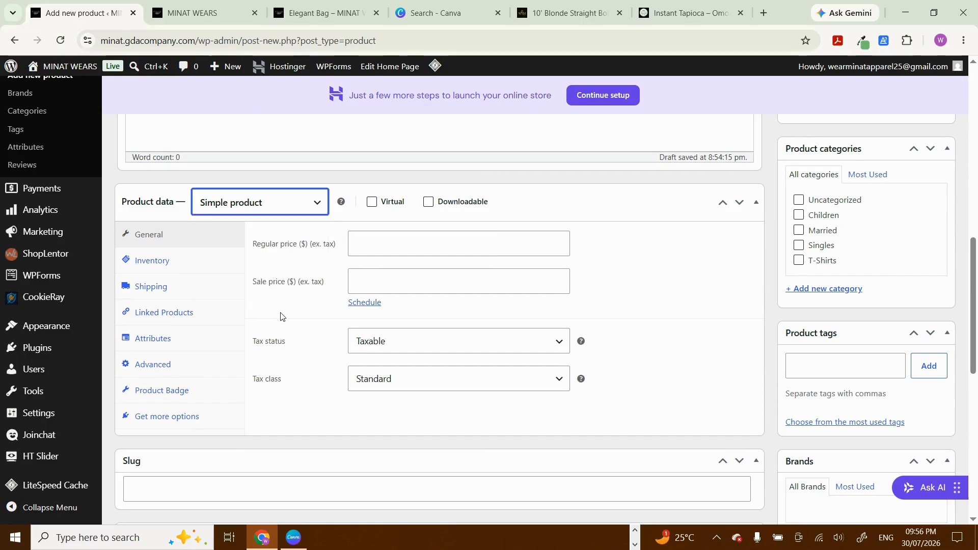
left_click(388, 241)
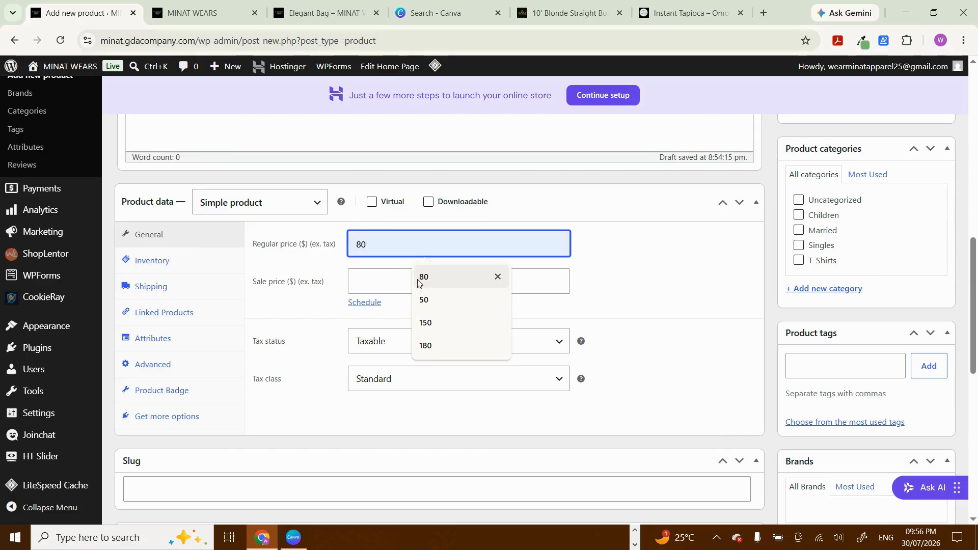
left_click(435, 279)
left_click(277, 312)
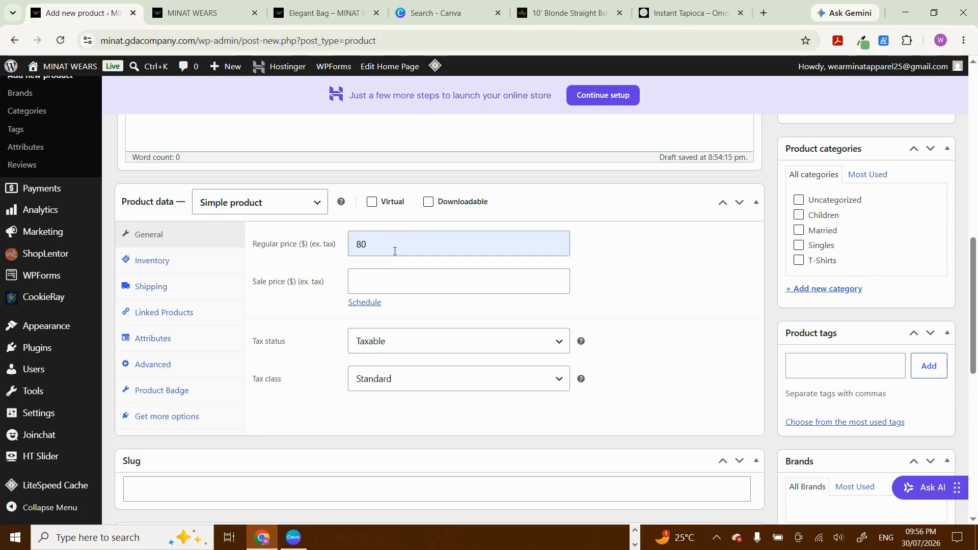
Step: Set the product's SKU to MW-AF in its inventory data
left_click(161, 263)
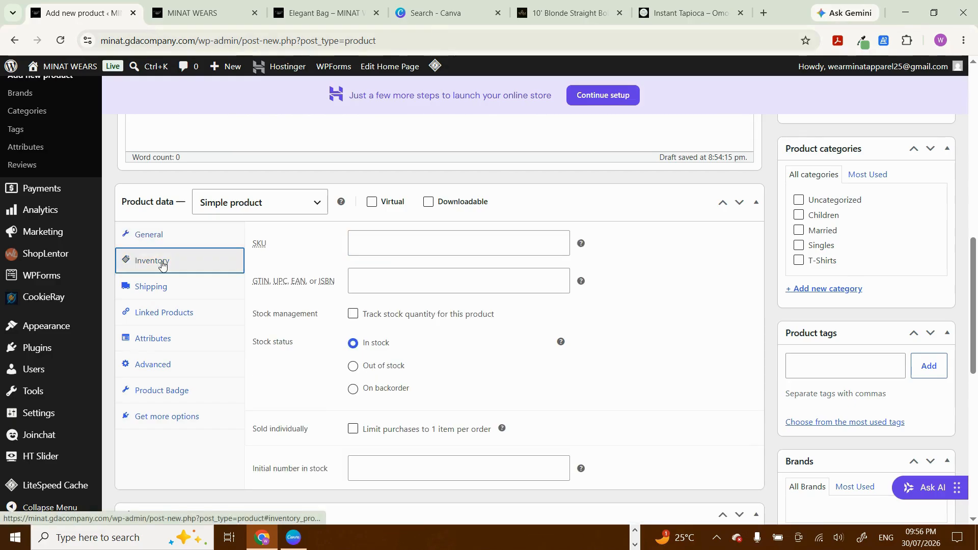
left_click(390, 246)
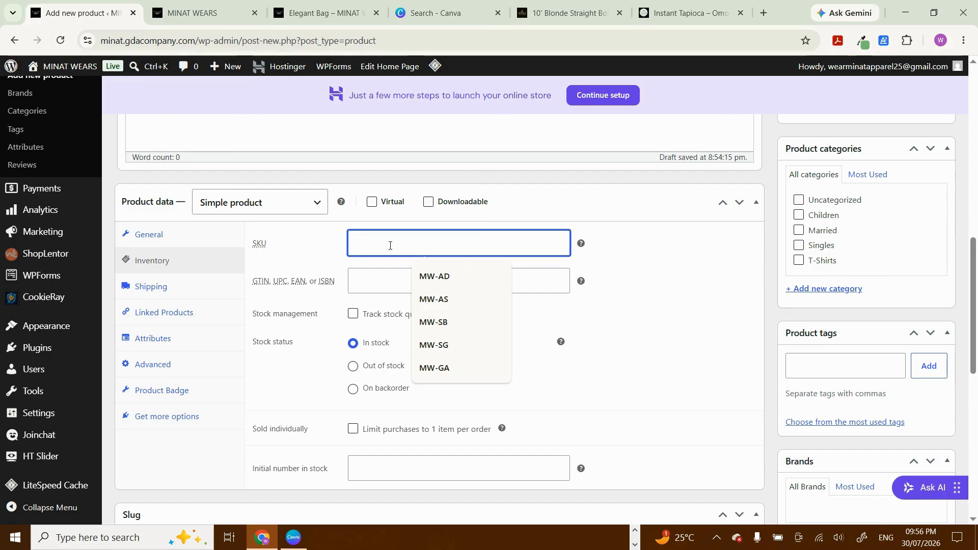
mouse_move(581, 244)
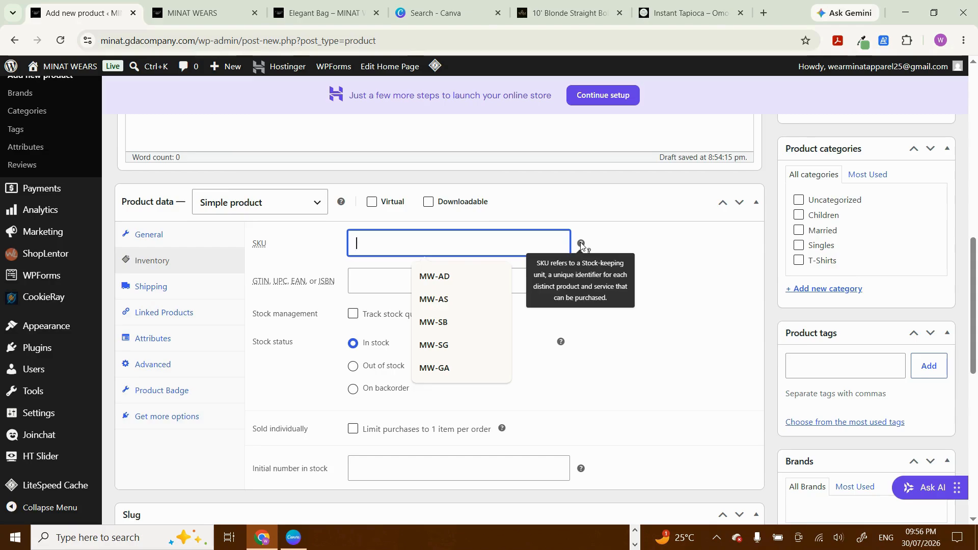
left_click(441, 276)
left_click(950, 436)
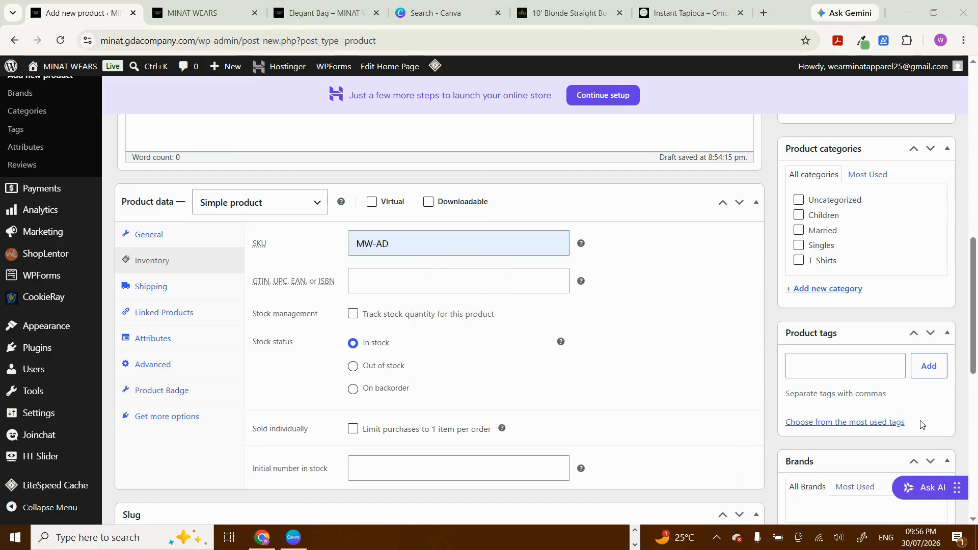
key("BackSpace")
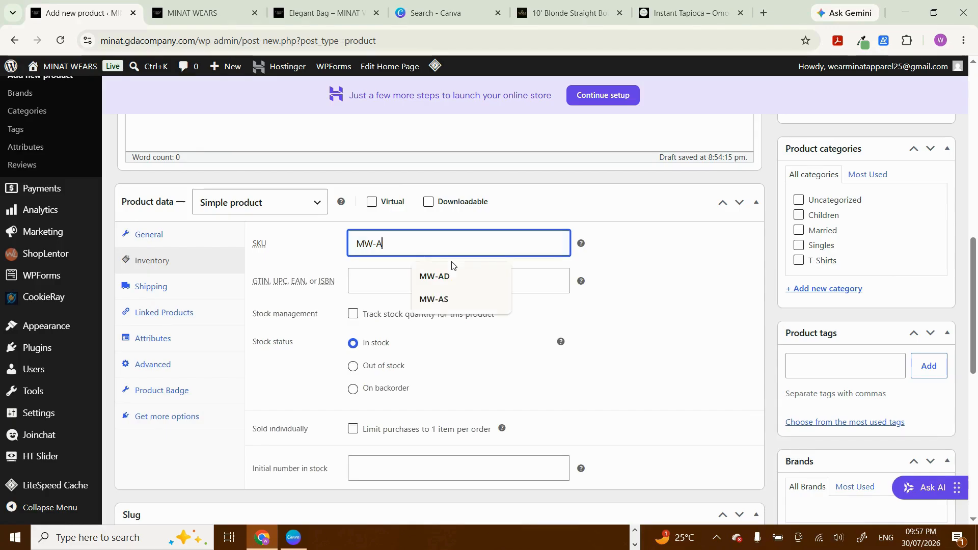
type("F")
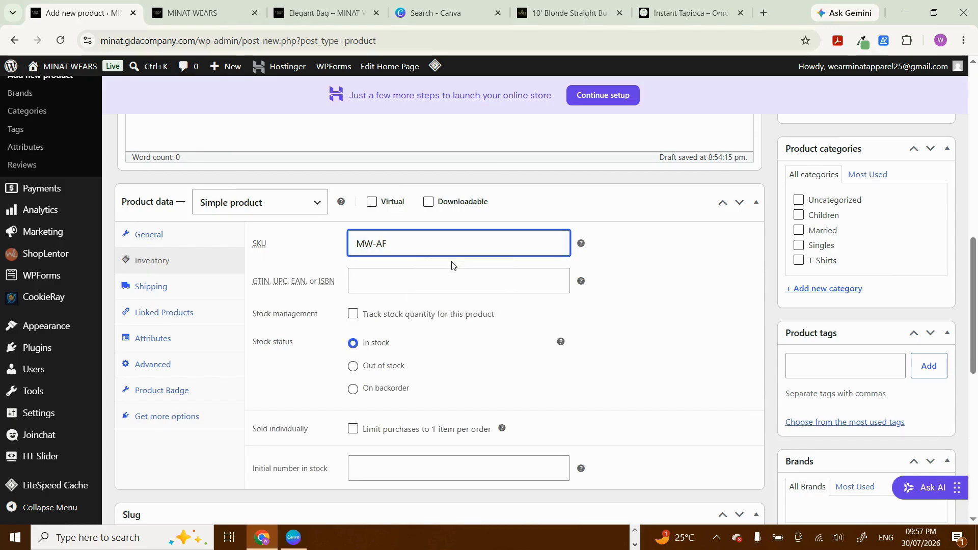
left_click(626, 266)
Step: Enable stock quantity tracking for the product and set its quantity to 100
scroll(626, 266, "down", 2)
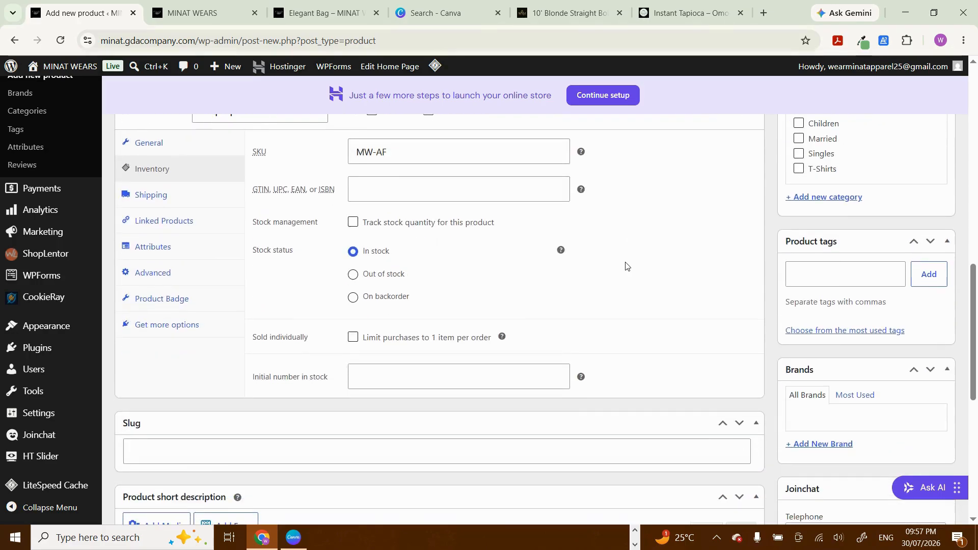
left_click(354, 223)
left_click(400, 259)
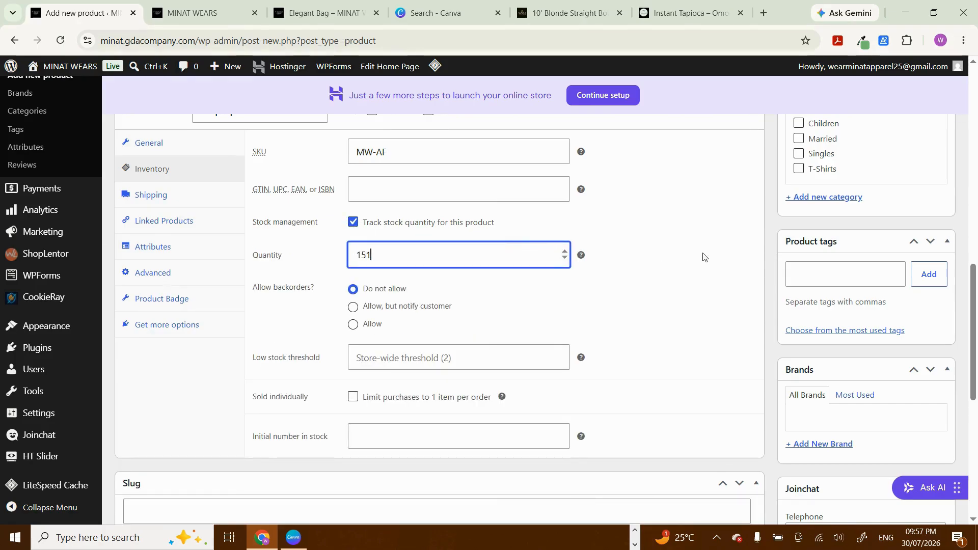
type("00")
scroll(703, 255, "up", 10)
scroll(883, 400, "down", 3)
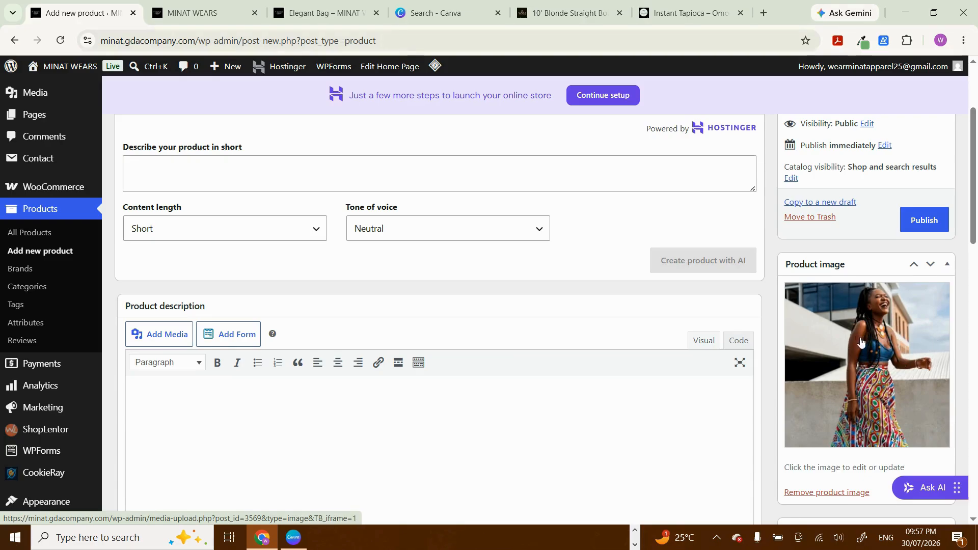
scroll(686, 248, "down", 8)
scroll(686, 248, "up", 1)
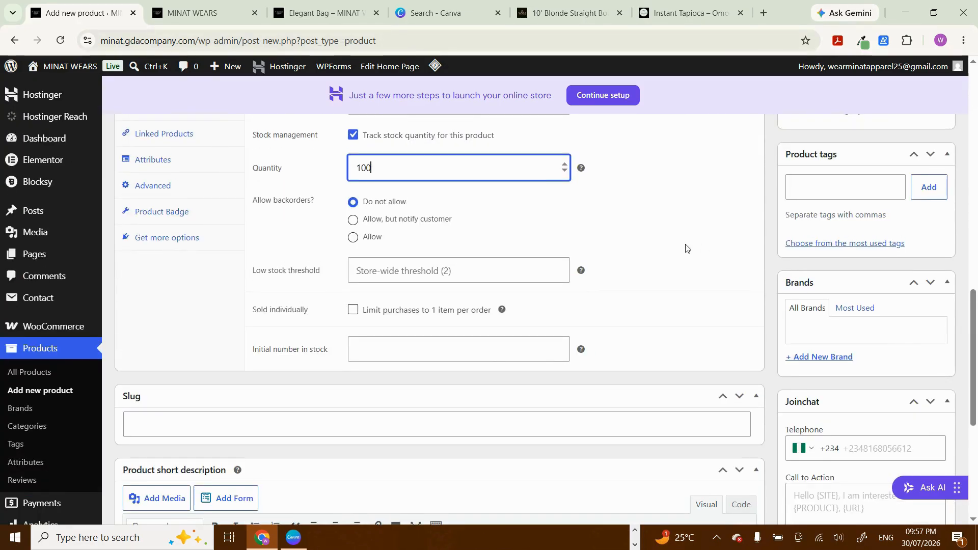
left_click(680, 246)
Step: Review the remaining inventory options, followed by the product's weight, dimensions and shipping class fields
scroll(679, 244, "up", 2)
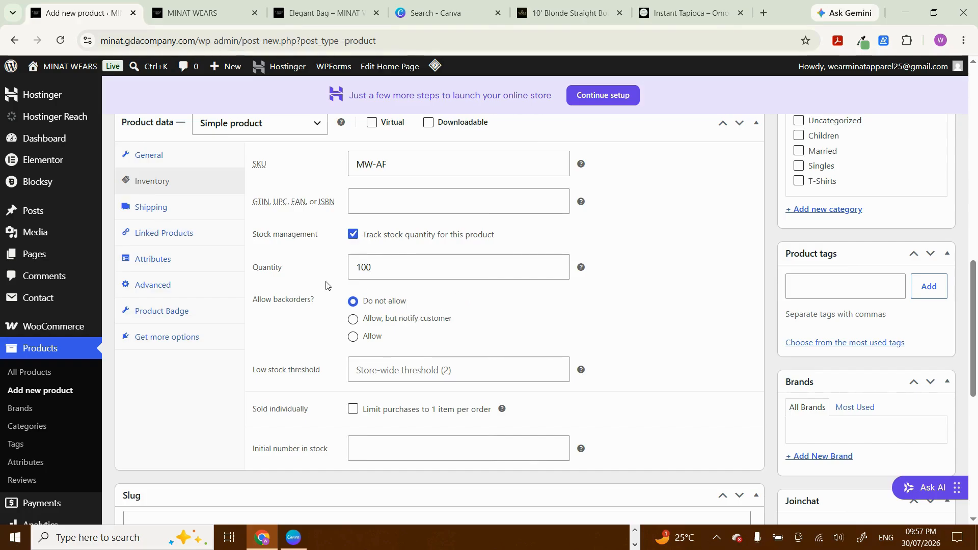
scroll(326, 286, "down", 3)
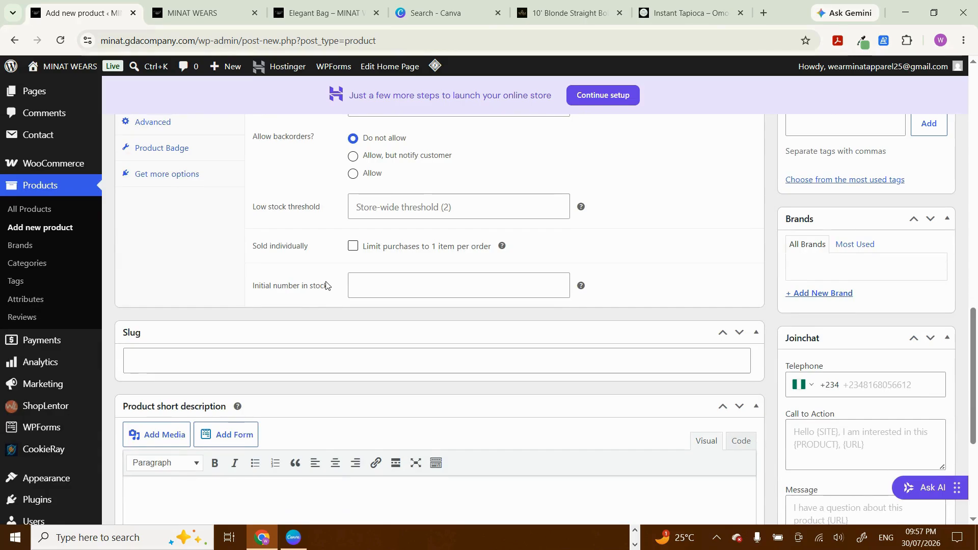
scroll(326, 285, "up", 3)
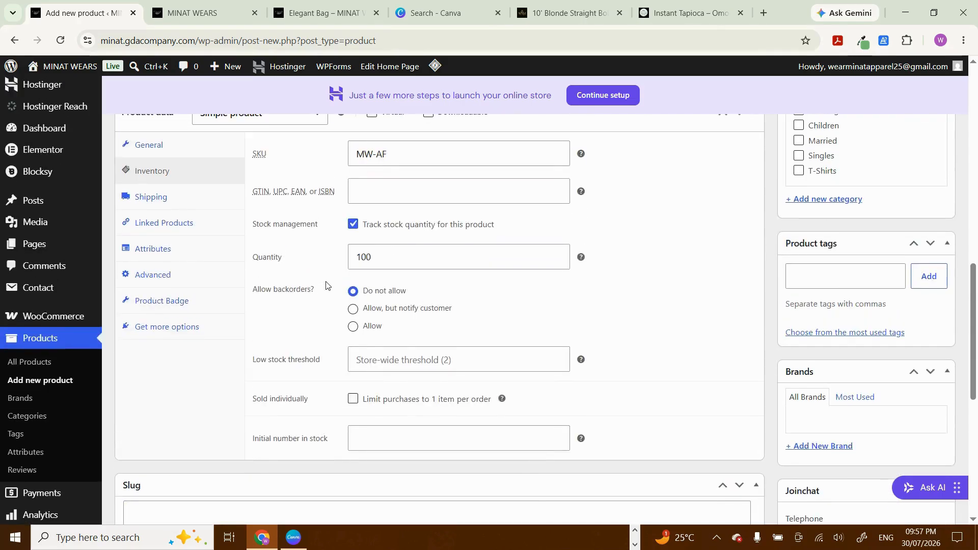
left_click(154, 201)
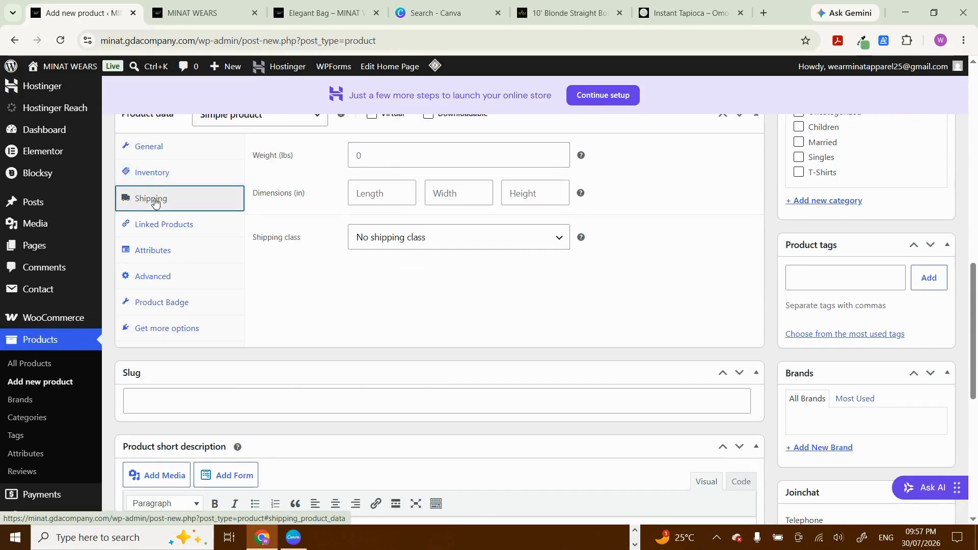
Step: Open the product's attributes and view the additional information on the blonde bob wig page as an example
left_click(158, 254)
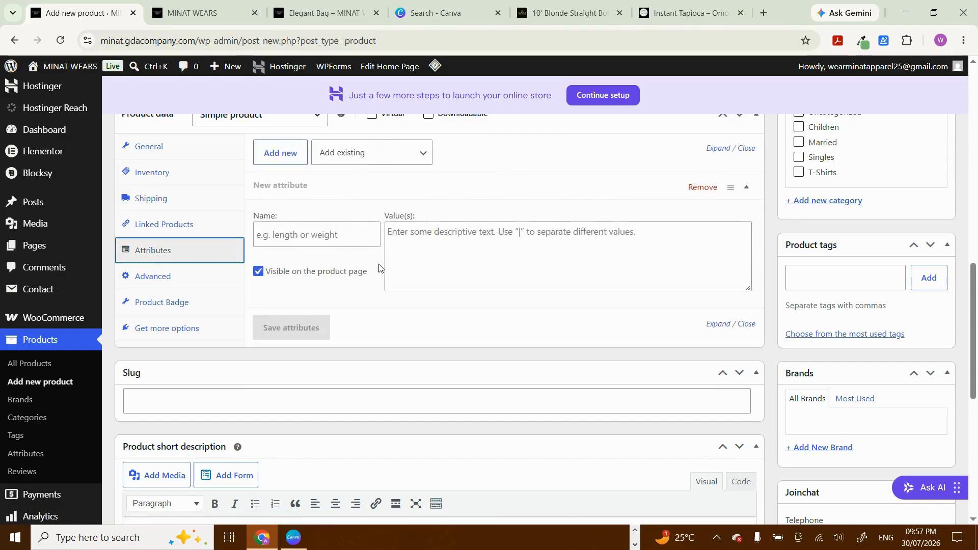
left_click(383, 266)
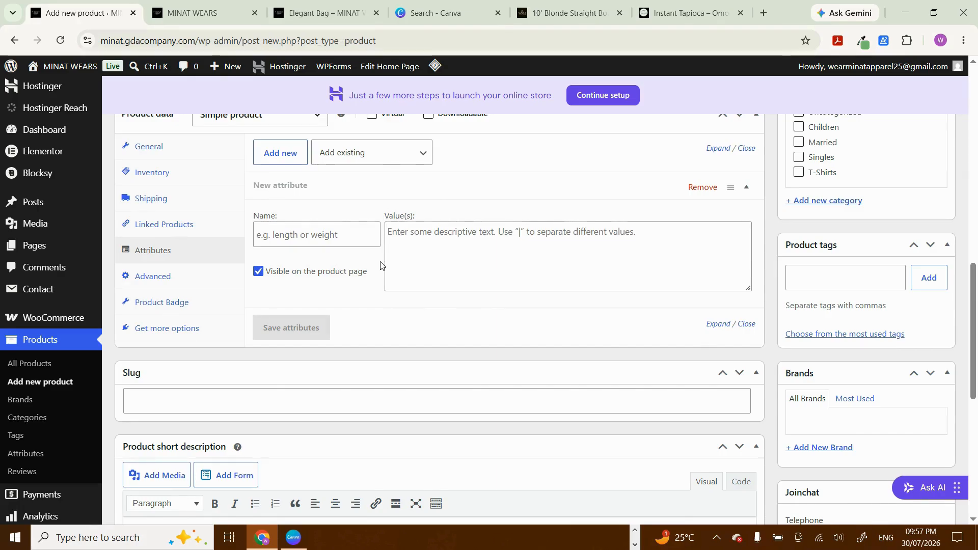
left_click(572, 4)
scroll(382, 298, "down", 10)
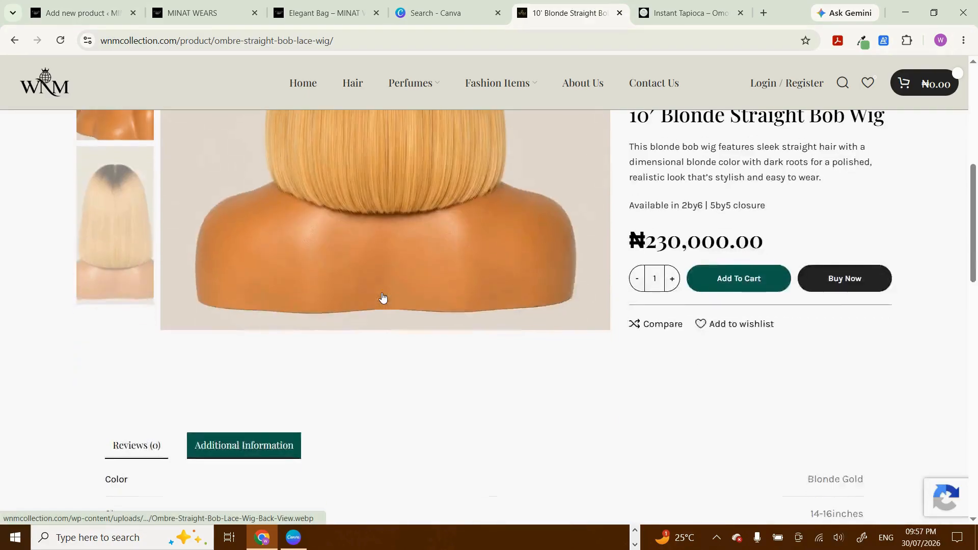
scroll(382, 297, "up", 5)
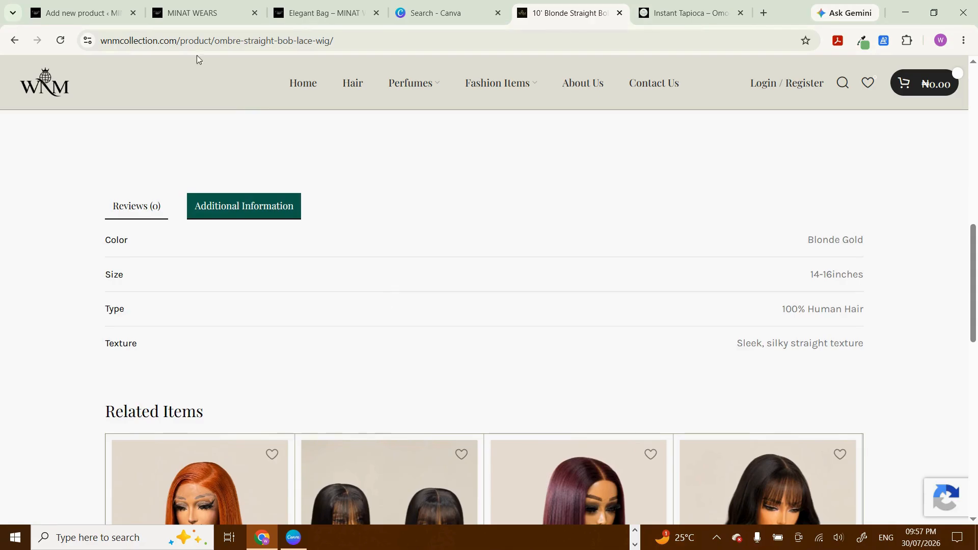
Step: Return to the new product and save a Size attribute with the values 10 | 15 | 25
left_click(105, 13)
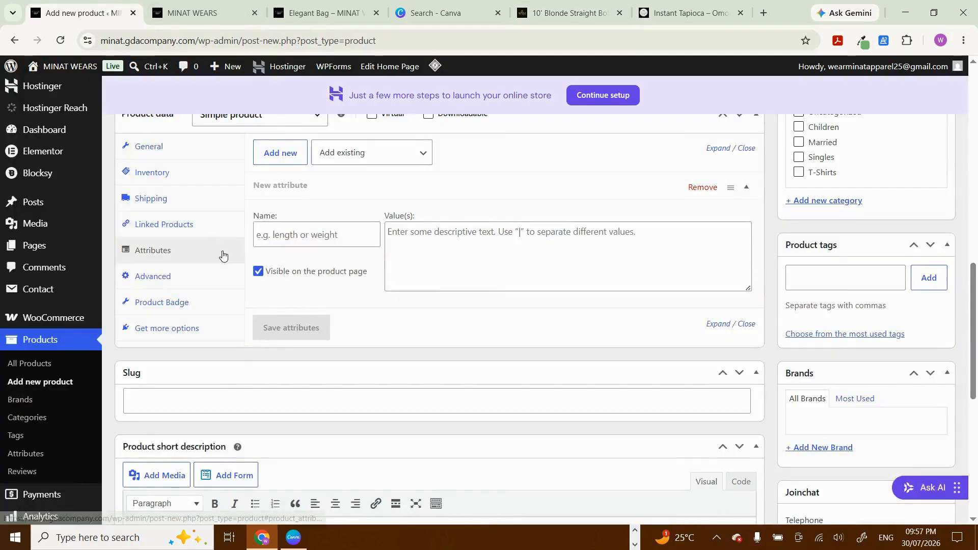
left_click(334, 236)
type("sIZ")
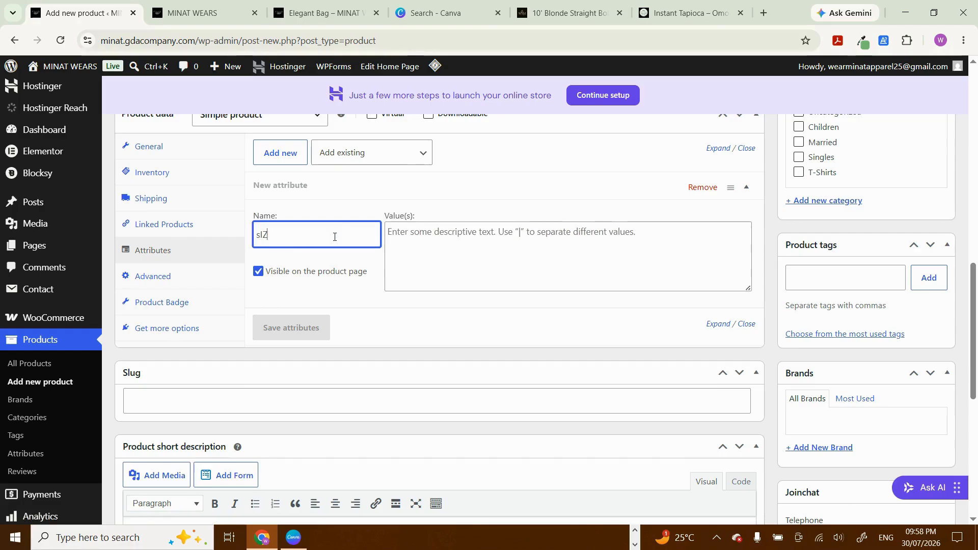
key("BackSpace")
key("BackSpace")
key("BackSpace")
type("Size")
left_click(452, 245)
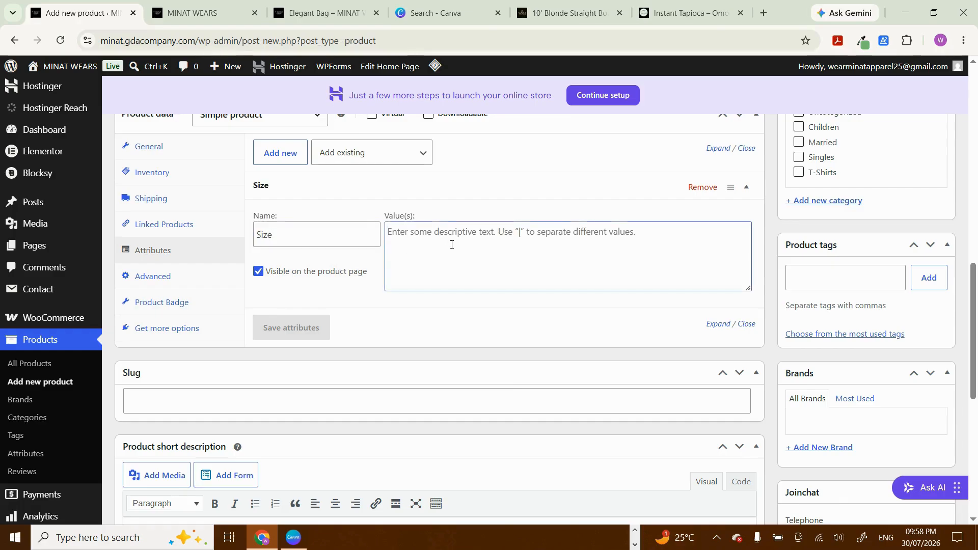
type("10 |")
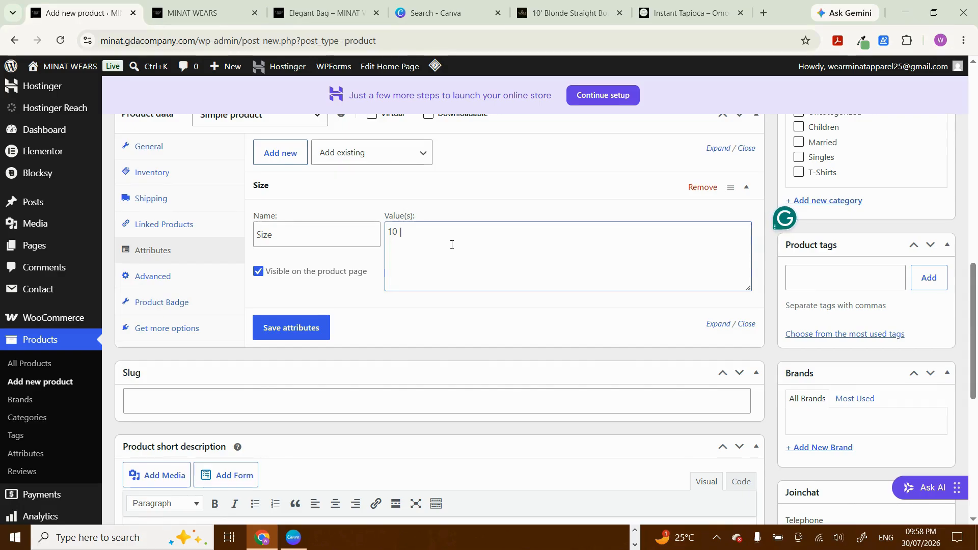
type("5")
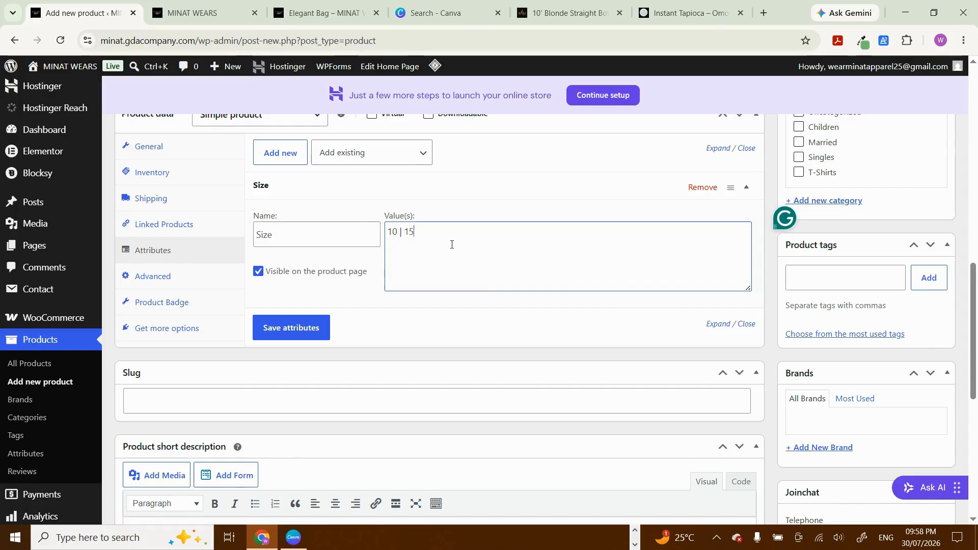
type(" | 25")
left_click(291, 328)
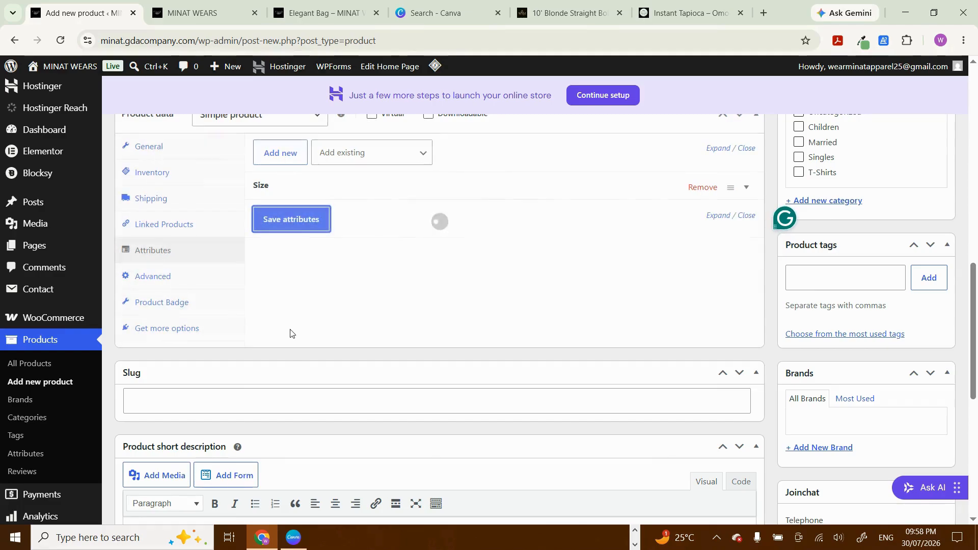
Step: Add a Color attribute with the values Red | Blue | Green | Orange and save the product's attributes
left_click(280, 153)
left_click(305, 261)
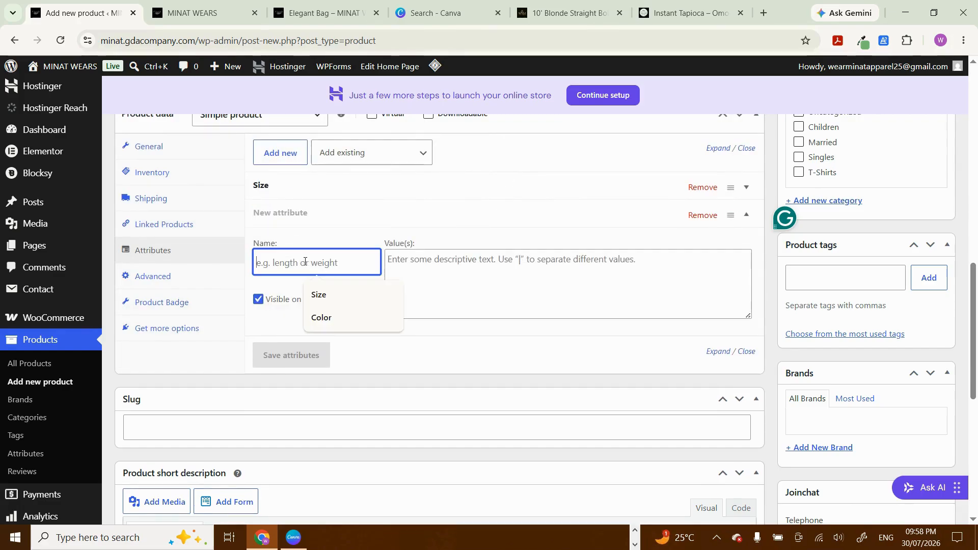
left_click(330, 317)
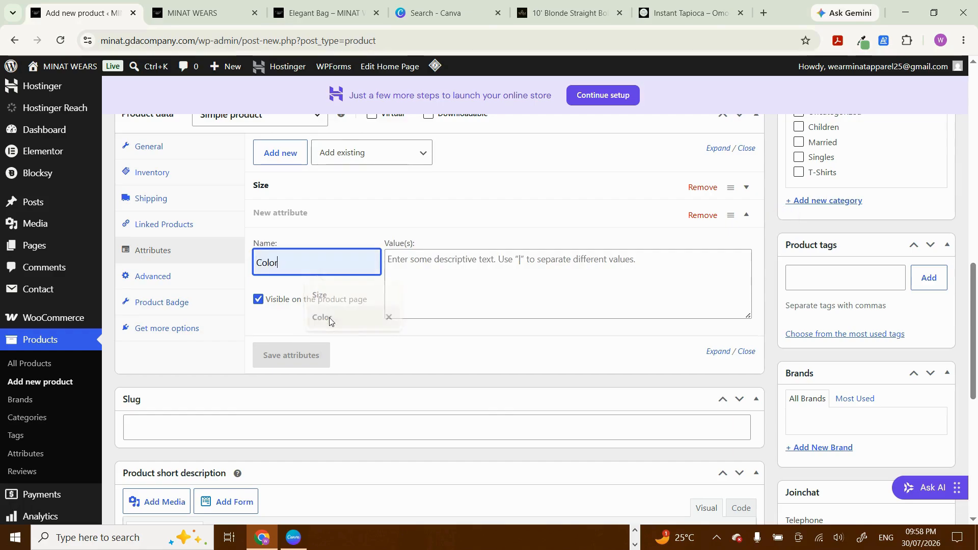
left_click(421, 271)
type("R")
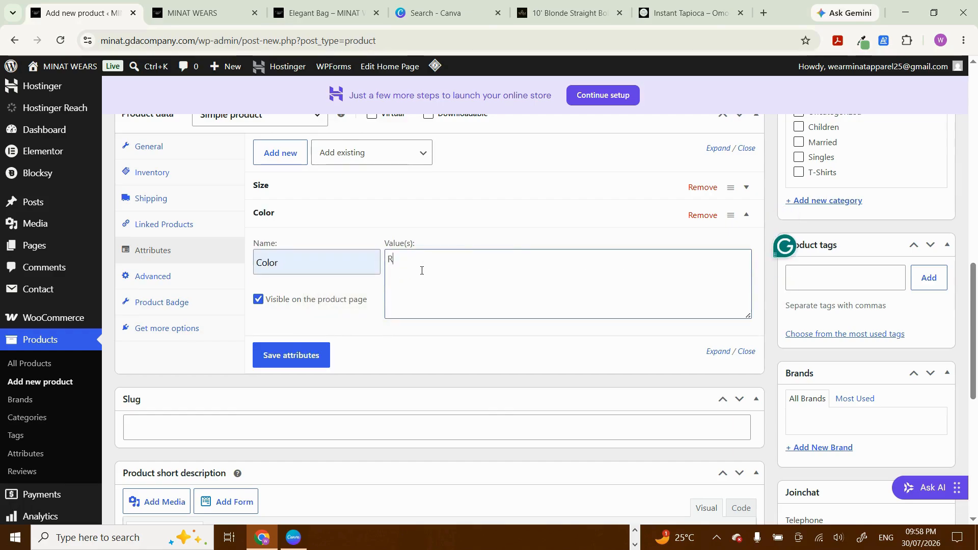
type("ed | Blue | Green |")
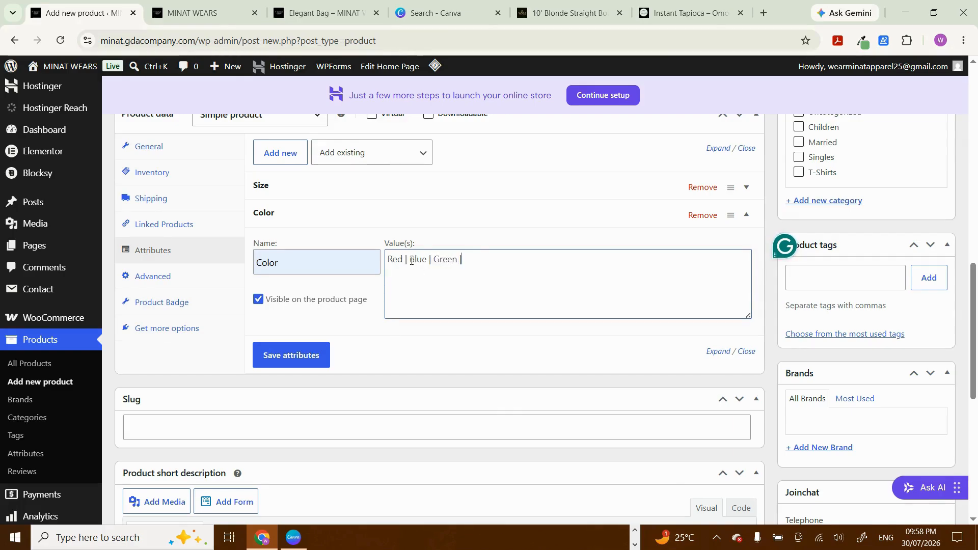
type(" Orange")
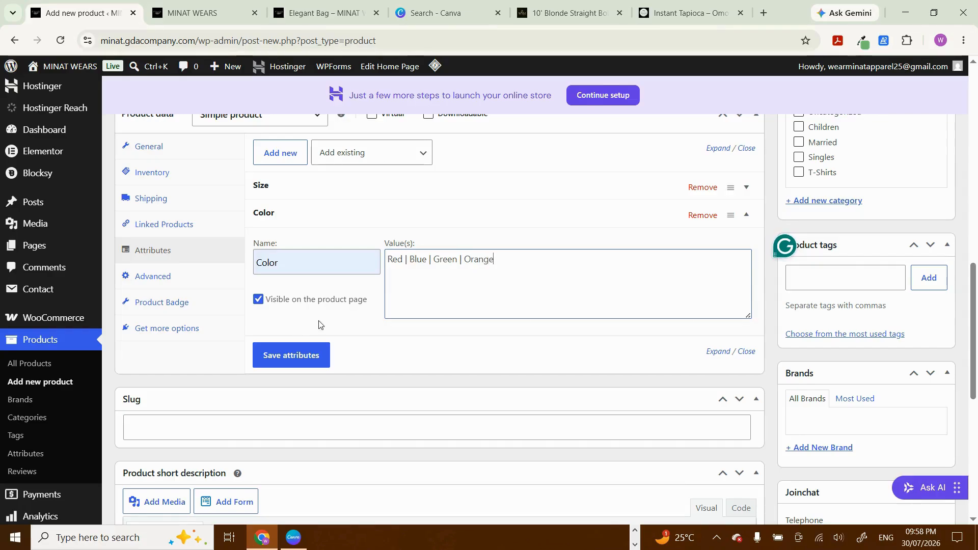
left_click(291, 357)
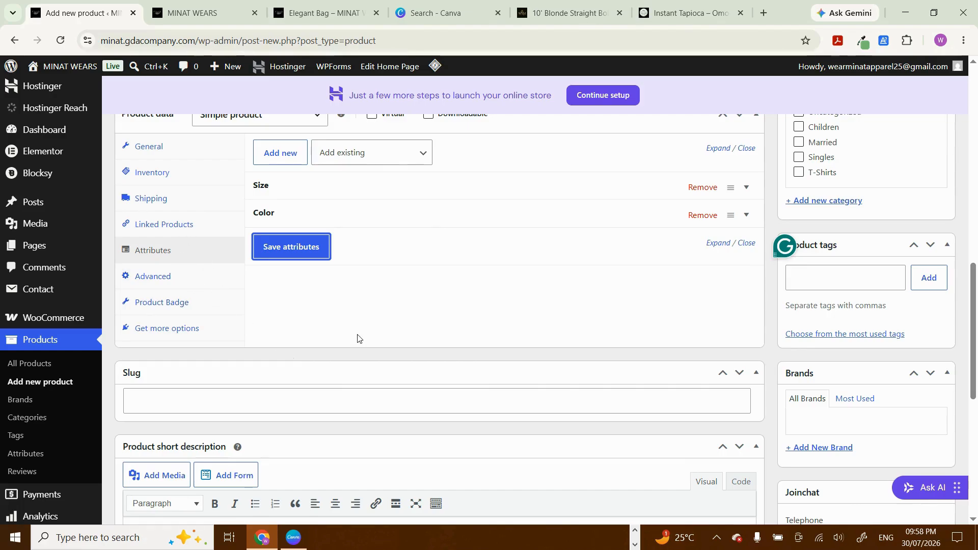
Step: Copy the first description paragraph from the 10' Blonde Straight Bob Wig product page
scroll(357, 338, "up", 1)
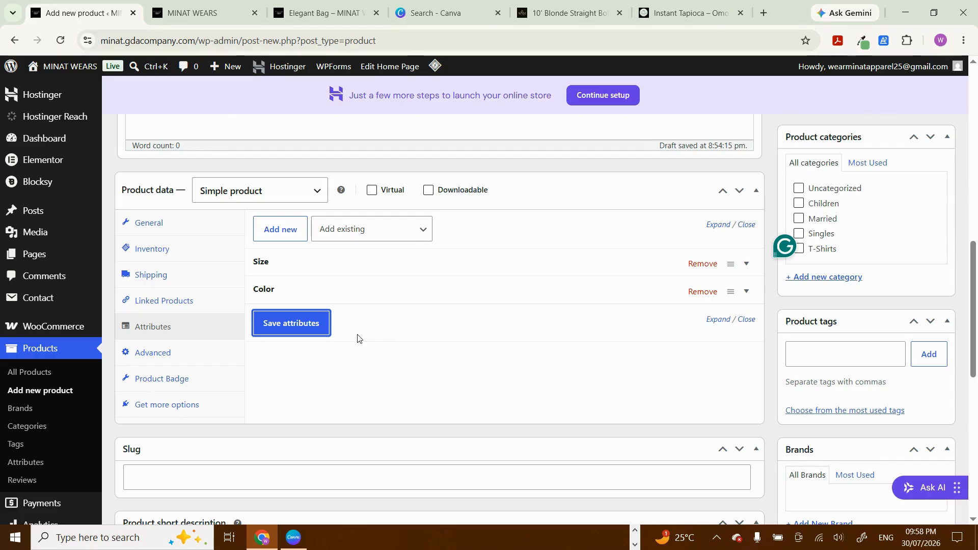
scroll(357, 338, "up", 5)
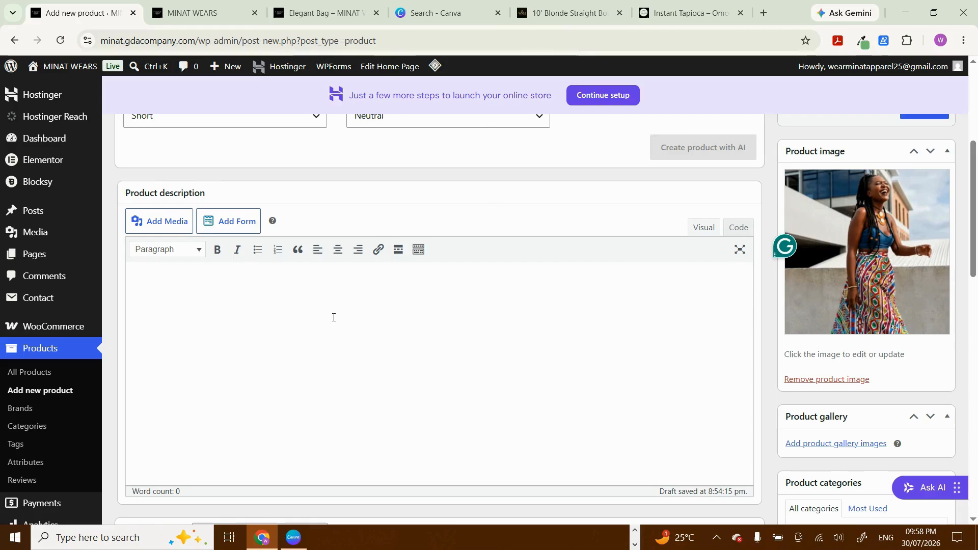
left_click(570, 17)
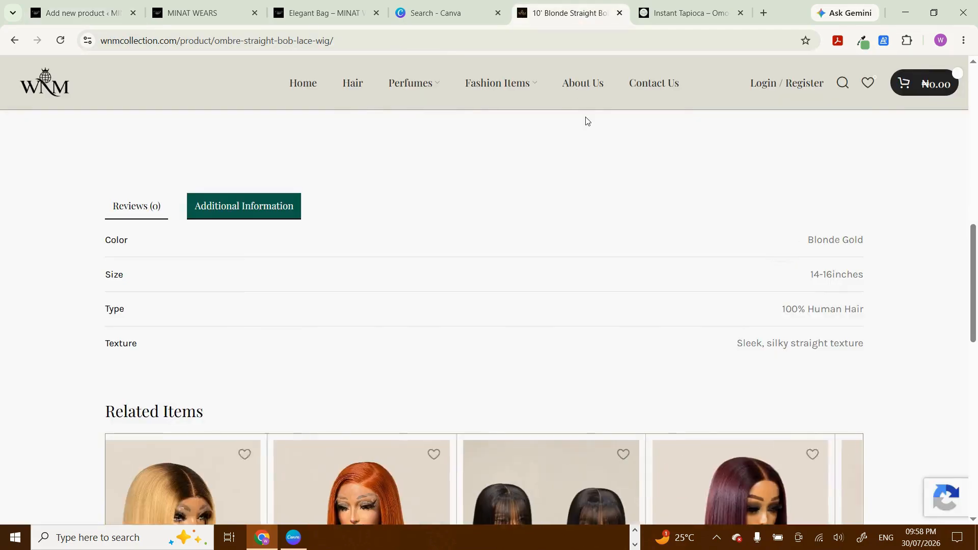
scroll(586, 121, "up", 6)
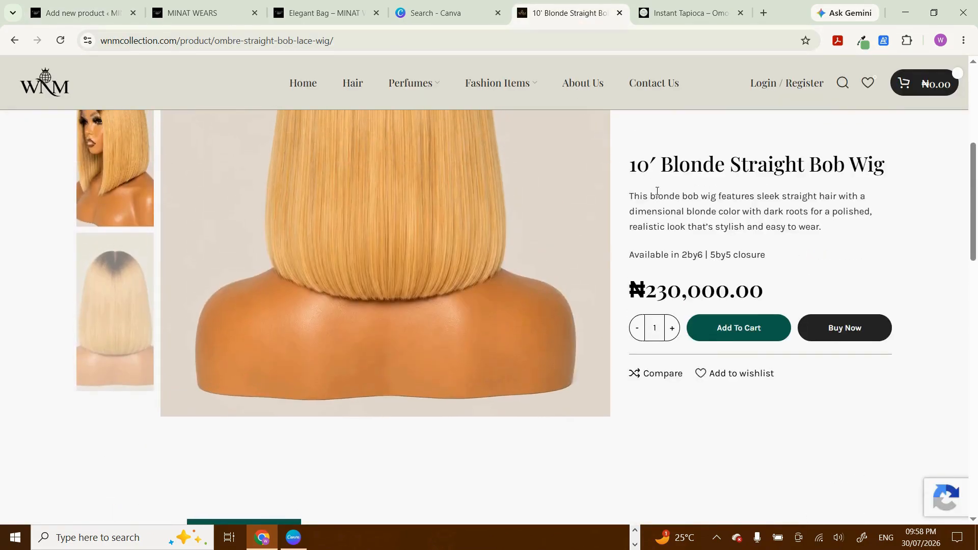
triple_click(657, 196)
right_click(657, 192)
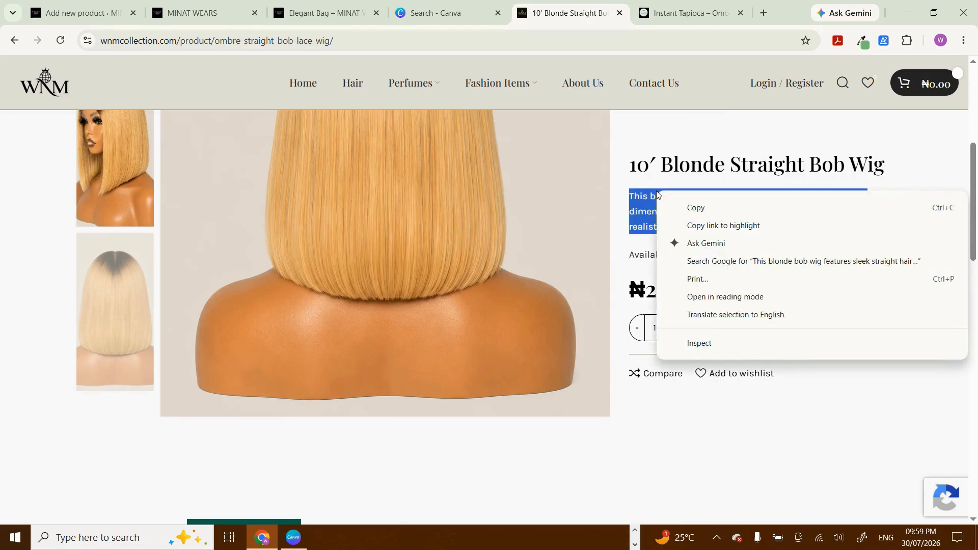
left_click(698, 207)
Step: Return to the new product and paste the copied paragraph into its short description
left_click(88, 5)
scroll(330, 250, "down", 10)
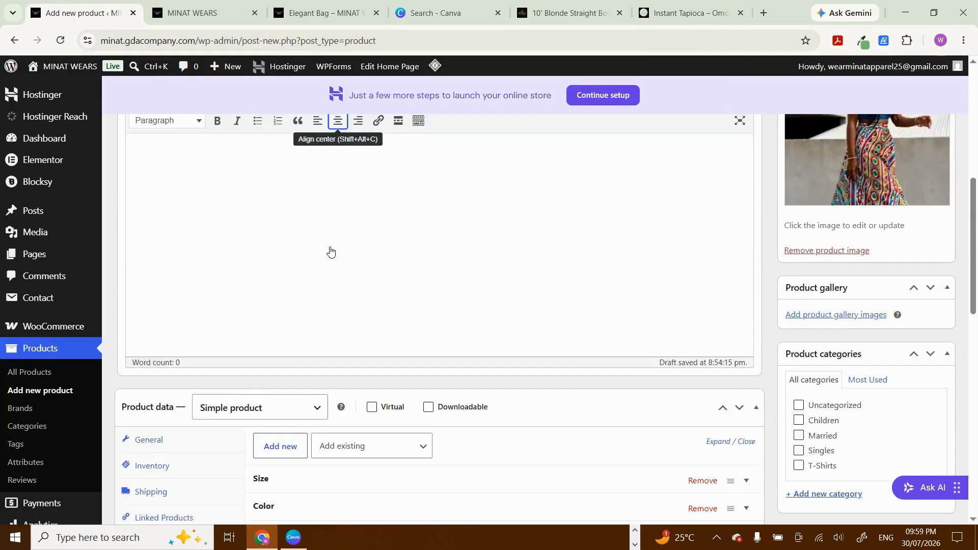
scroll(330, 247, "up", 1)
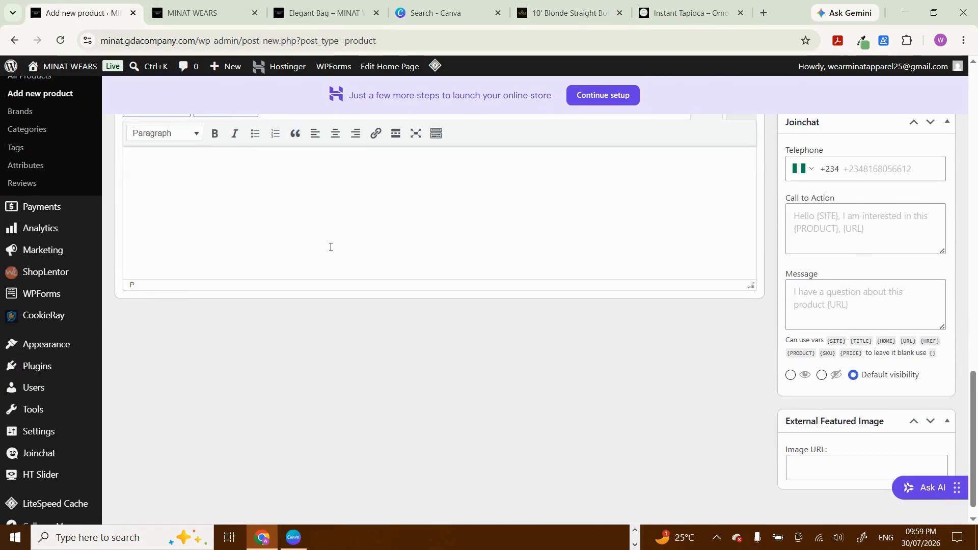
left_click(331, 247)
key("ctrl+v")
Step: Dismiss the browser notification and publish the My Dummy Dress product
scroll(330, 247, "up", 2)
scroll(330, 247, "up", 10)
scroll(330, 250, "down", 5)
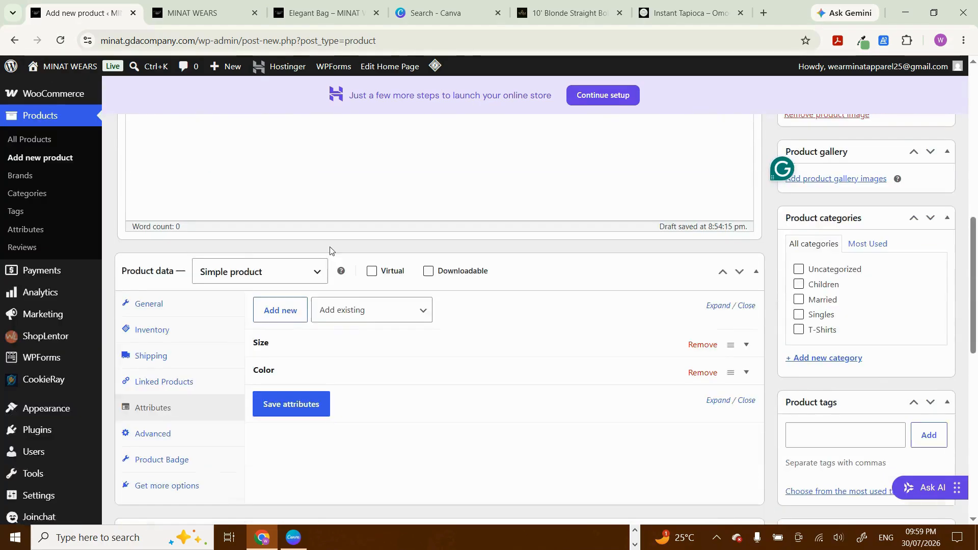
scroll(330, 249, "down", 1)
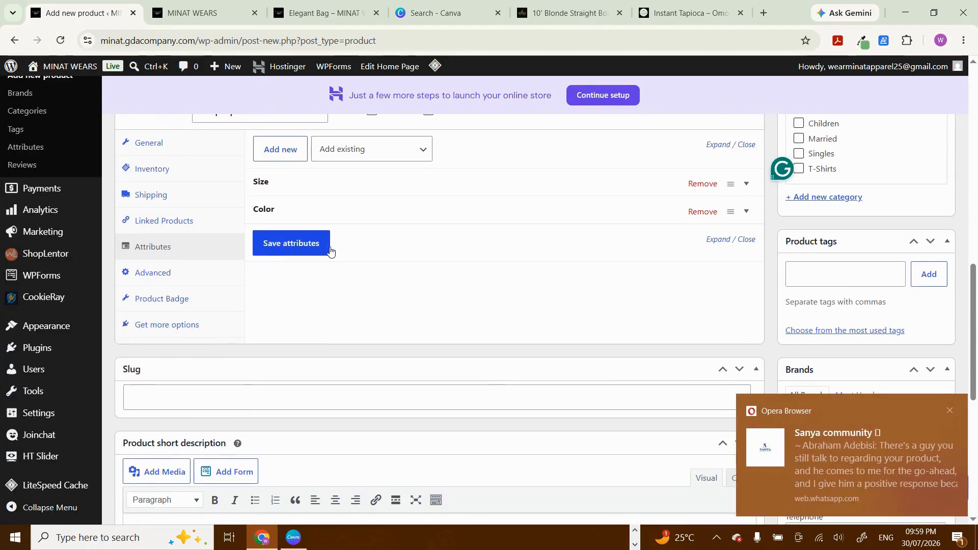
left_click(950, 410)
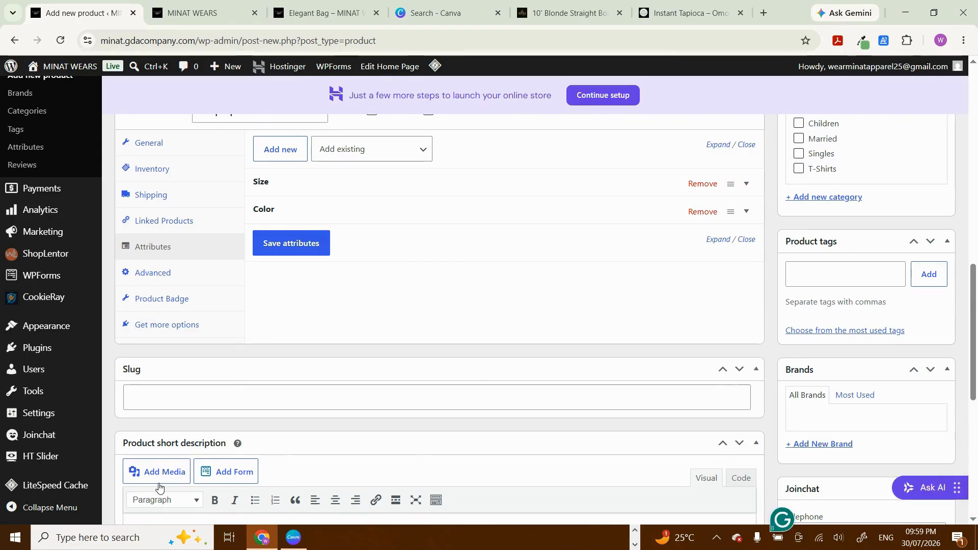
scroll(168, 487, "up", 2)
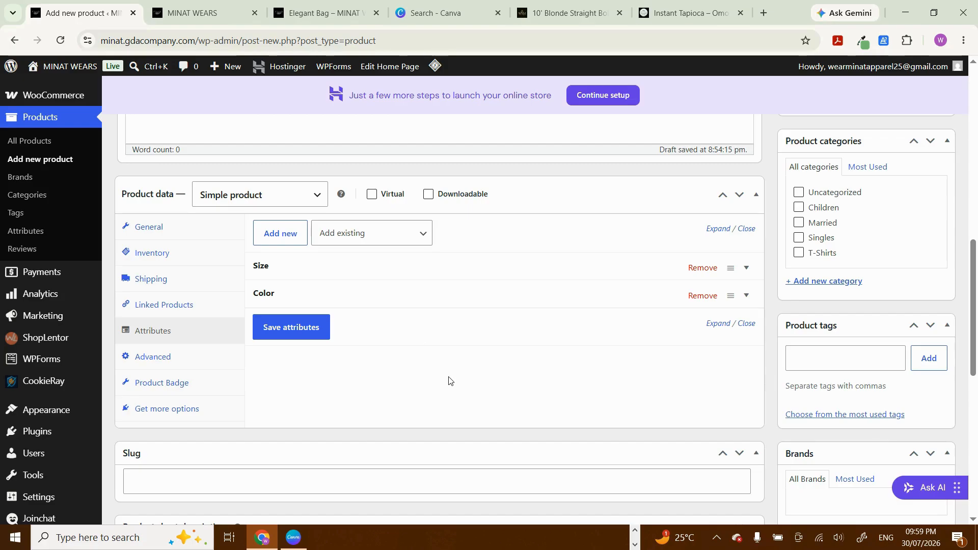
scroll(449, 380, "up", 10)
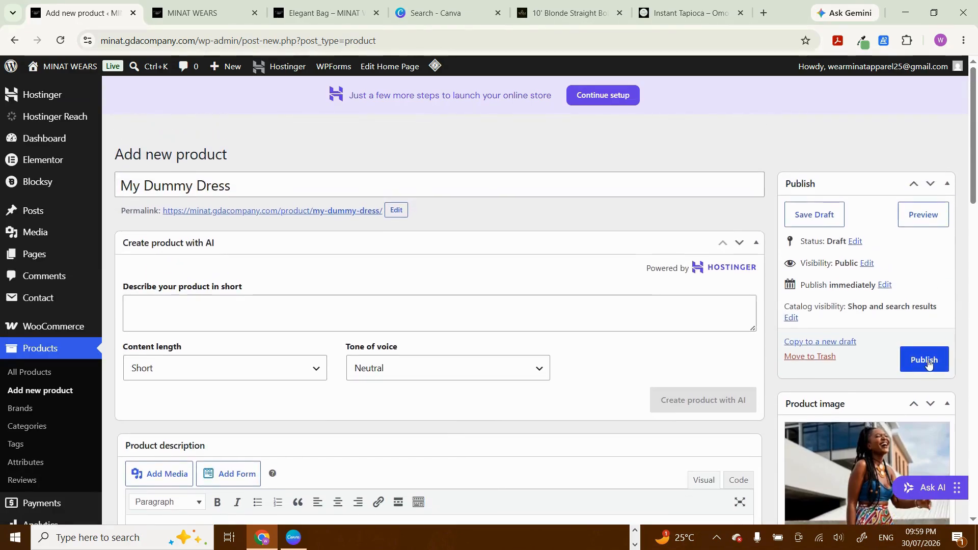
scroll(927, 363, "down", 2)
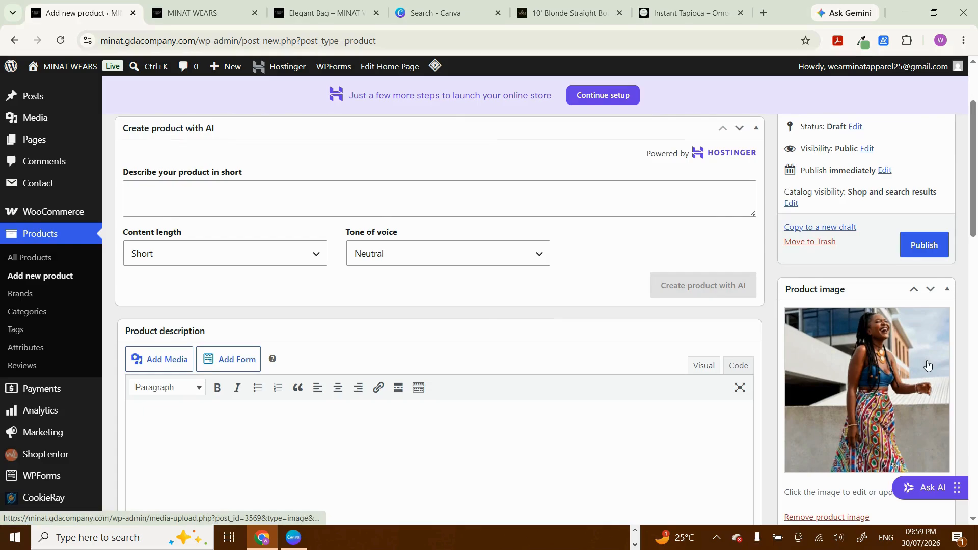
left_click(920, 244)
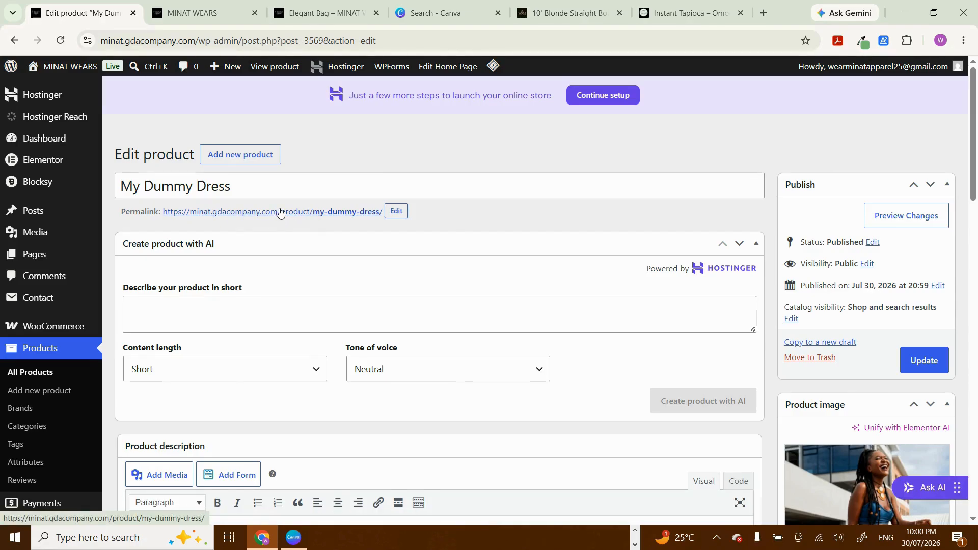
Step: Open the published My Dummy Dress page in a new tab and review its price, description, stock and additional information
right_click(279, 212)
left_click(329, 227)
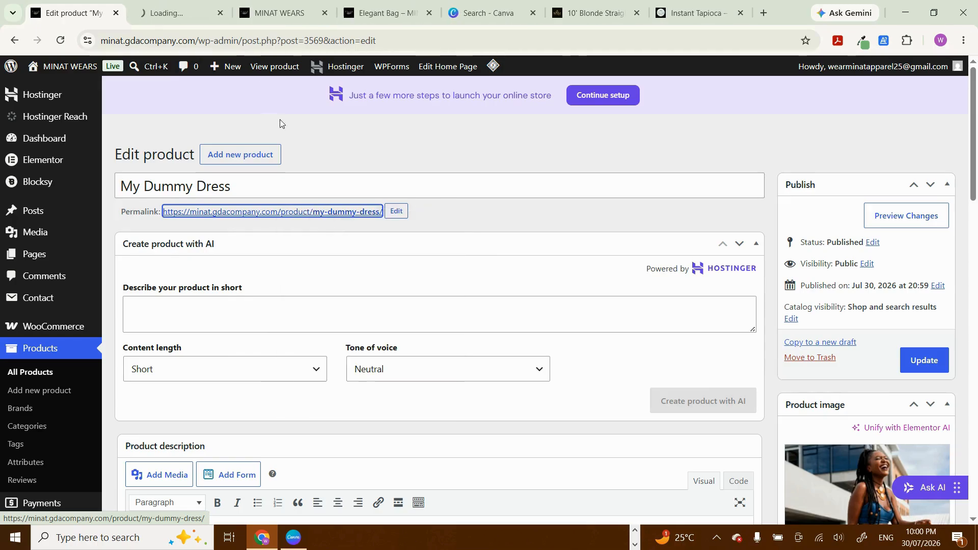
left_click(175, 16)
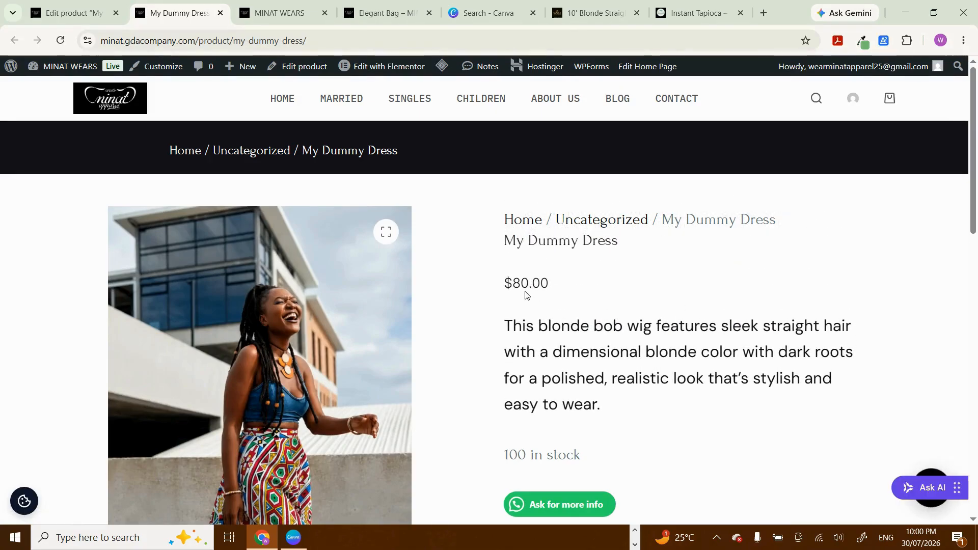
scroll(583, 305, "down", 3)
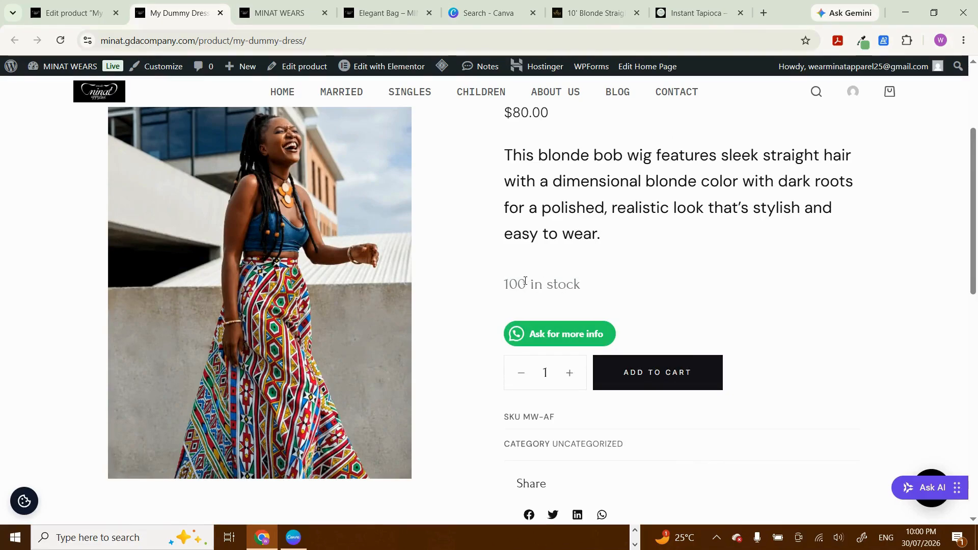
scroll(563, 280, "down", 3)
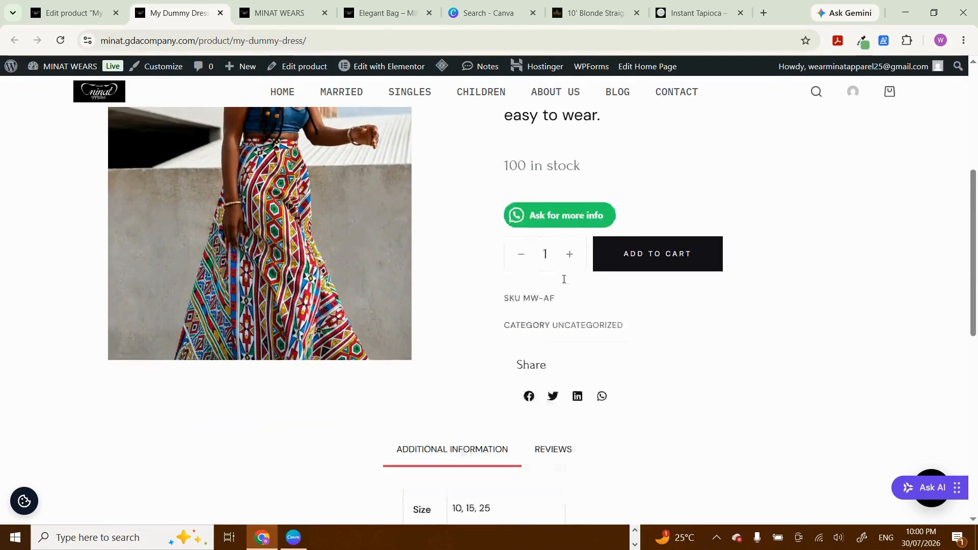
scroll(481, 286, "down", 2)
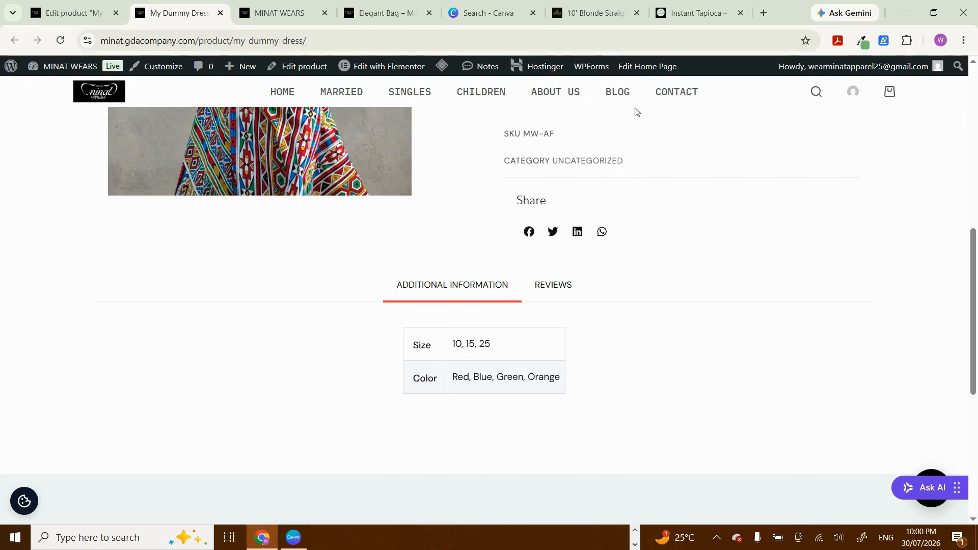
Step: Compare with the additional information and product details on the blonde bob wig page
left_click(594, 13)
scroll(607, 302, "down", 5)
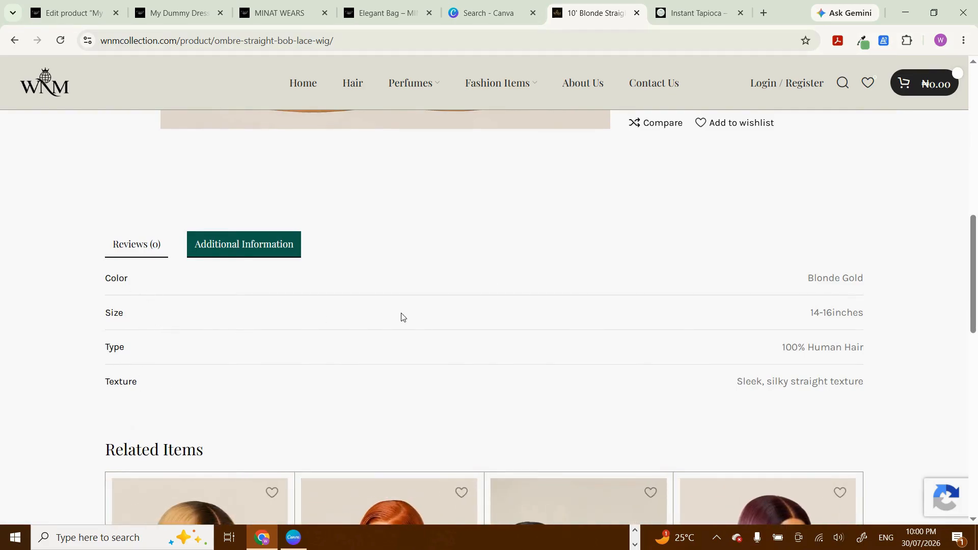
scroll(402, 316, "up", 6)
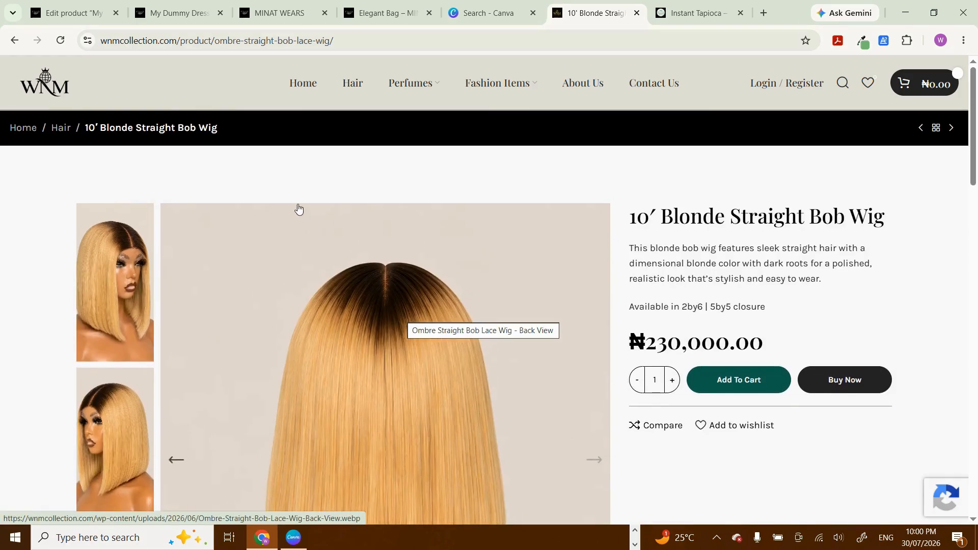
Step: Return to editing My Dummy Dress, remove its Size and Color attributes and save the attributes
left_click(88, 13)
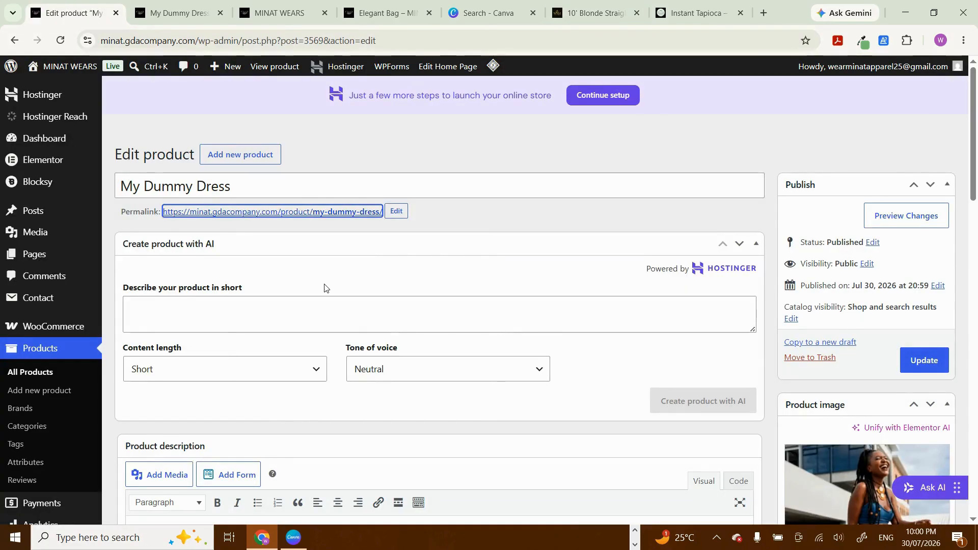
scroll(325, 288, "down", 20)
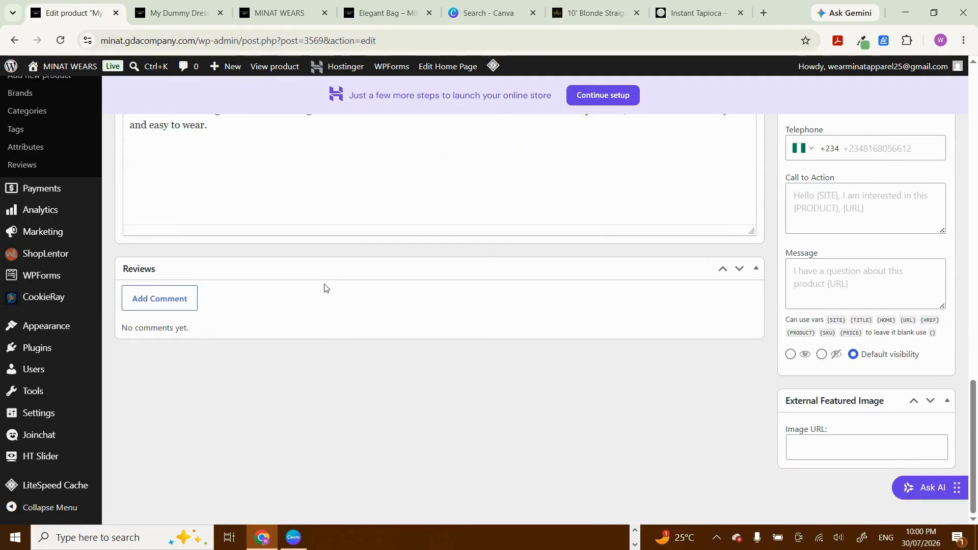
scroll(325, 288, "up", 17)
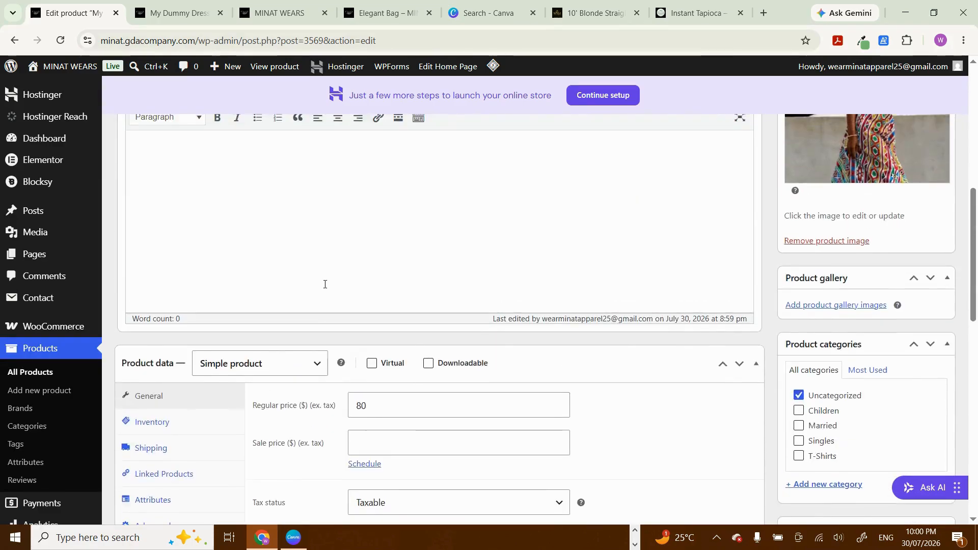
scroll(325, 289, "down", 4)
scroll(325, 289, "down", 1)
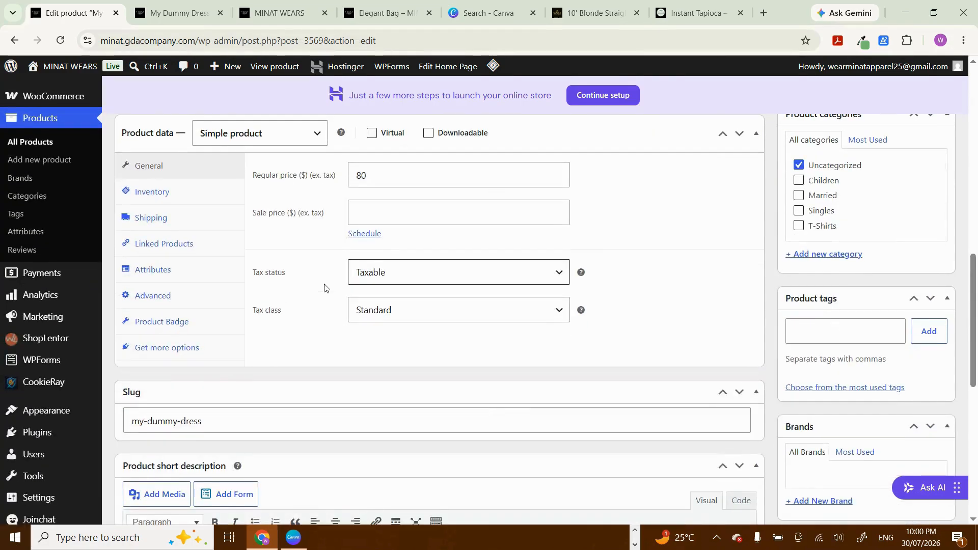
left_click(153, 270)
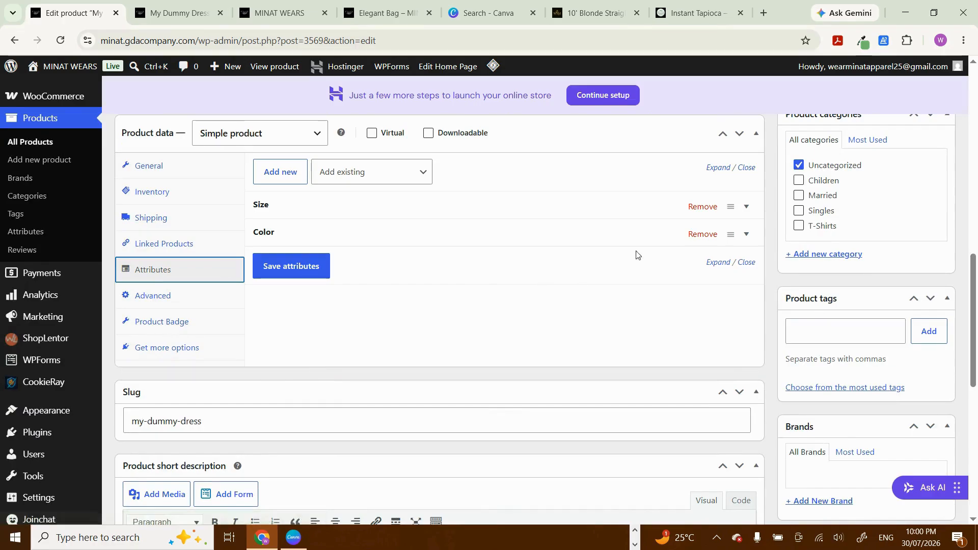
left_click(705, 207)
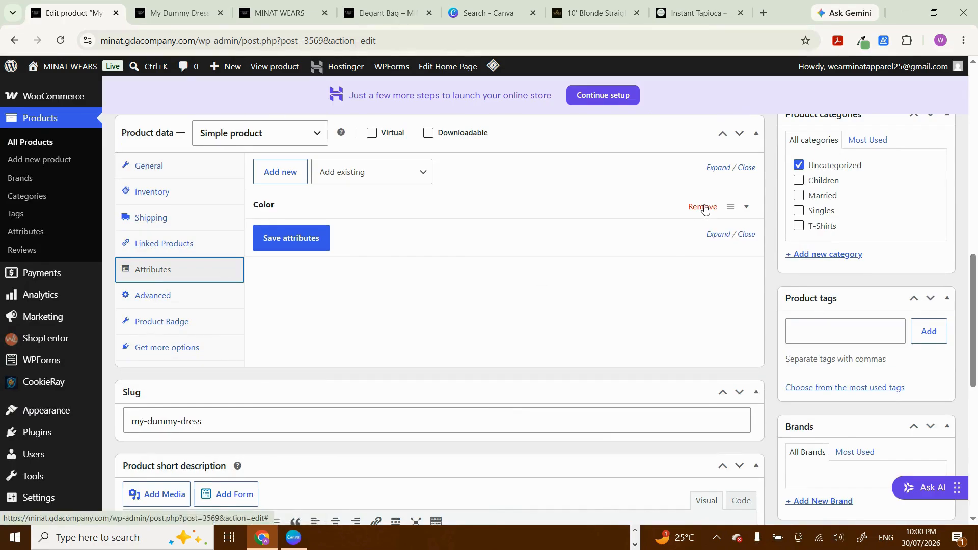
left_click(705, 207)
left_click(299, 213)
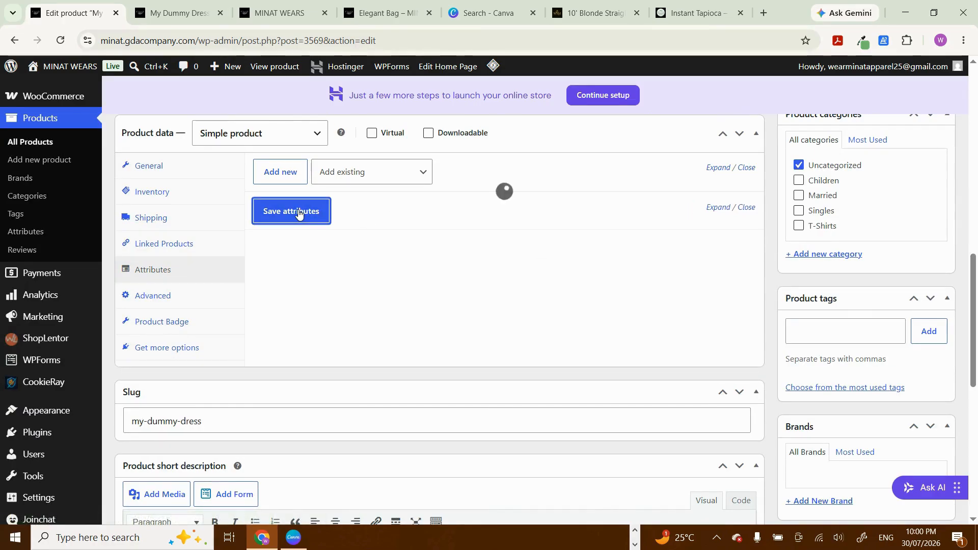
scroll(688, 364, "up", 15)
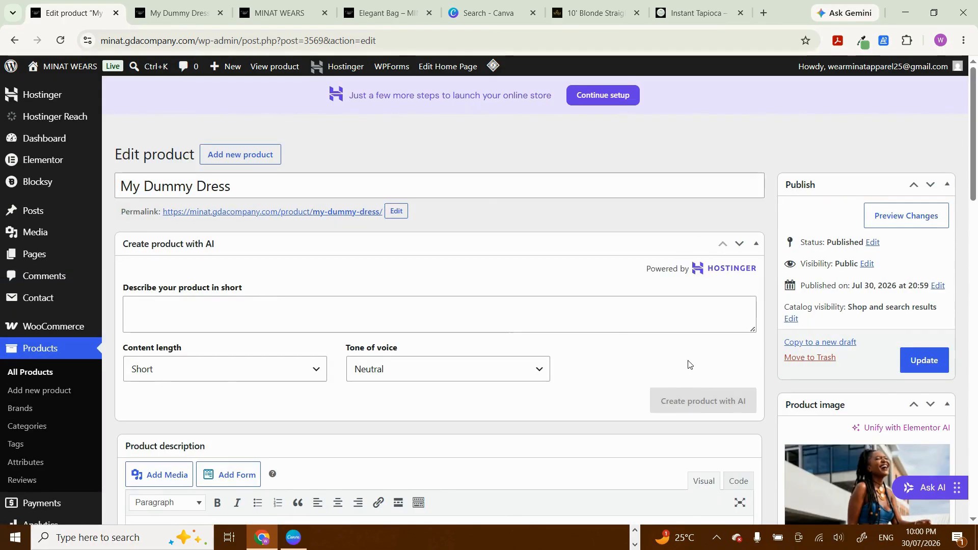
Step: Update My Dummy Dress to publish the attribute removal, and reload its live product page to review the result
left_click(923, 361)
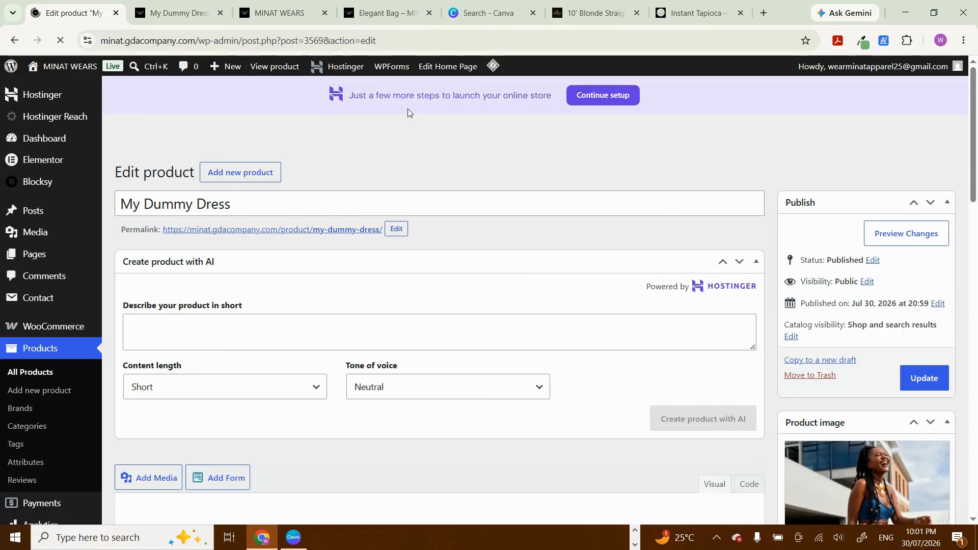
left_click(175, 12)
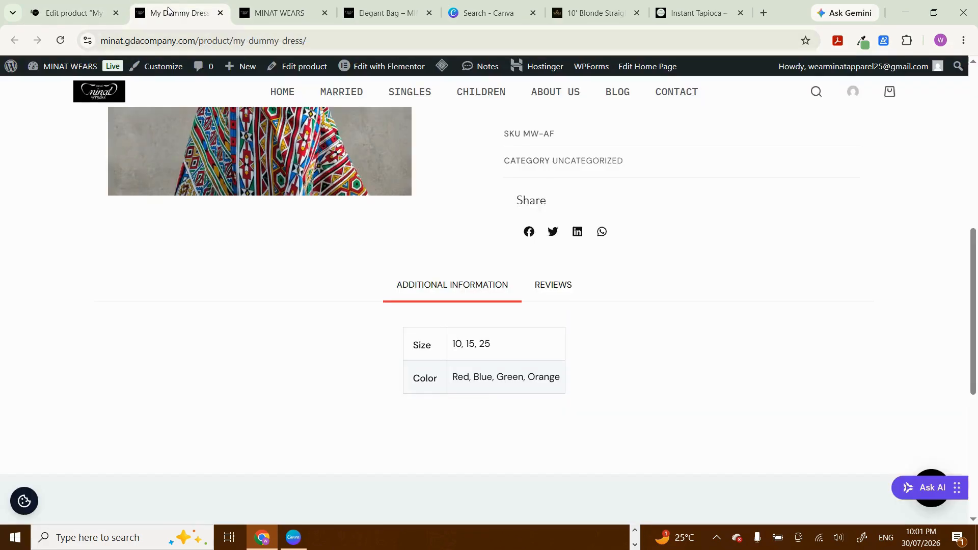
left_click(61, 41)
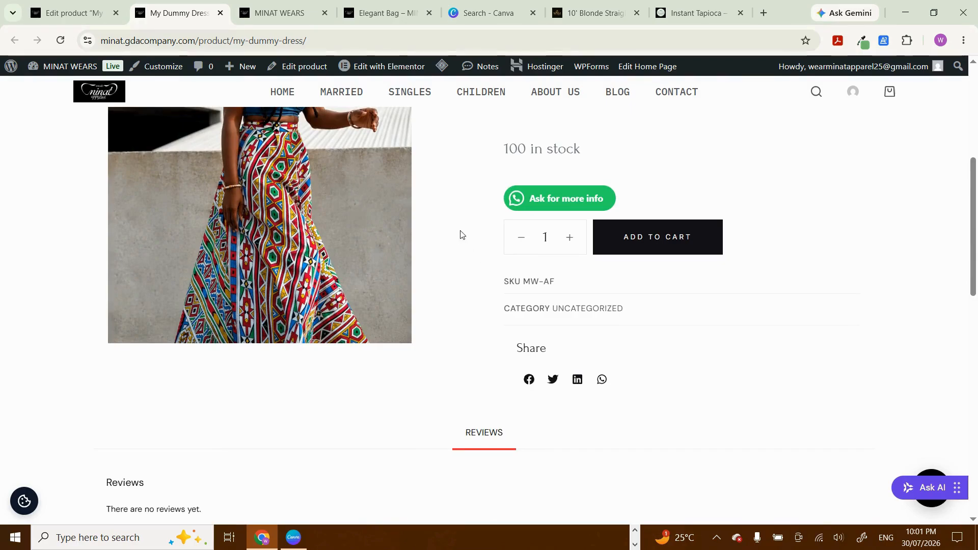
scroll(459, 233, "up", 7)
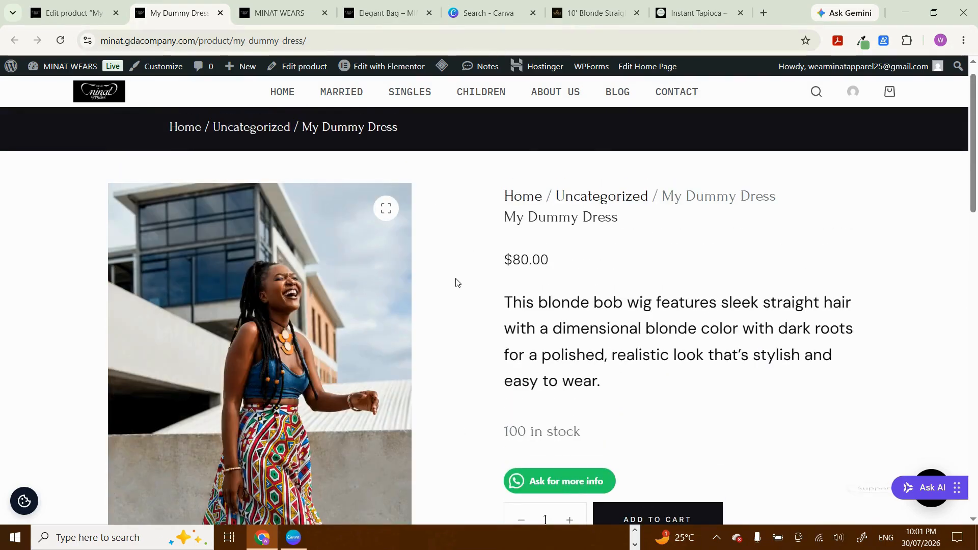
scroll(457, 282, "down", 3)
scroll(456, 281, "up", 4)
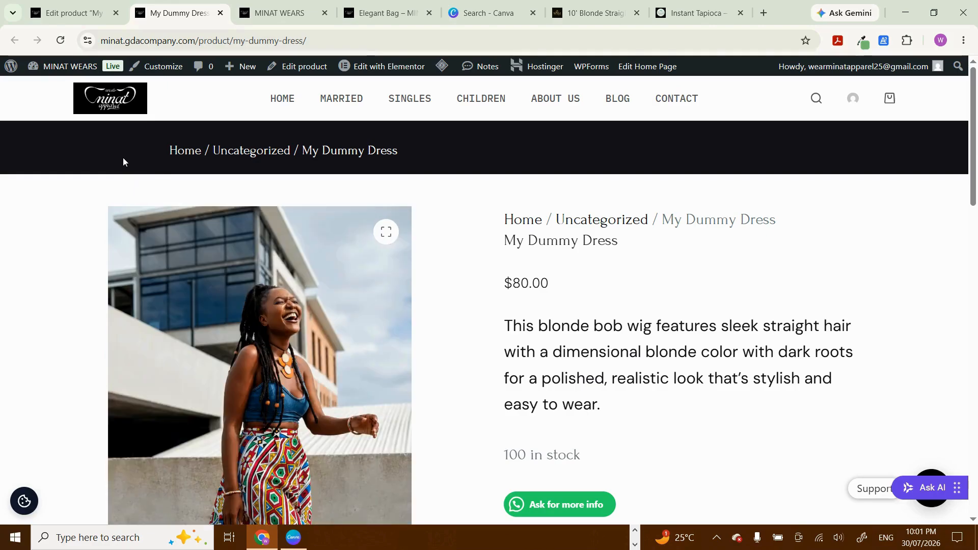
Step: Return to editing My Dummy Dress, dismiss the browser notification and change the product type to Variable product, closing the attributes tip
left_click(71, 13)
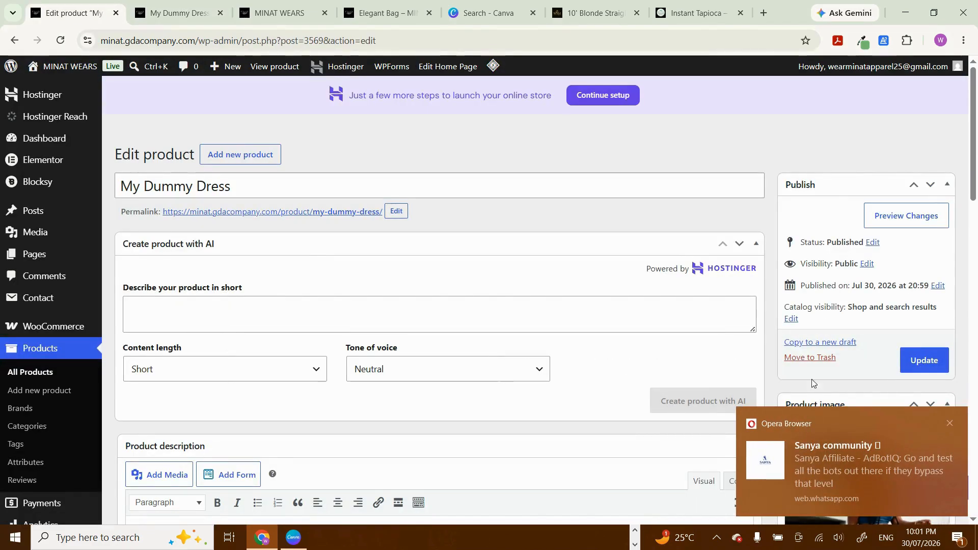
left_click(949, 426)
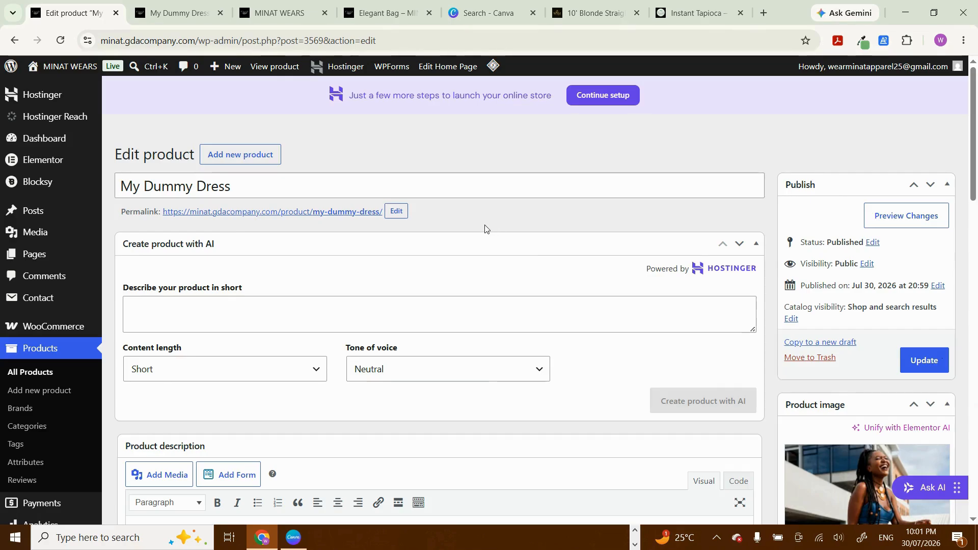
scroll(485, 229, "down", 6)
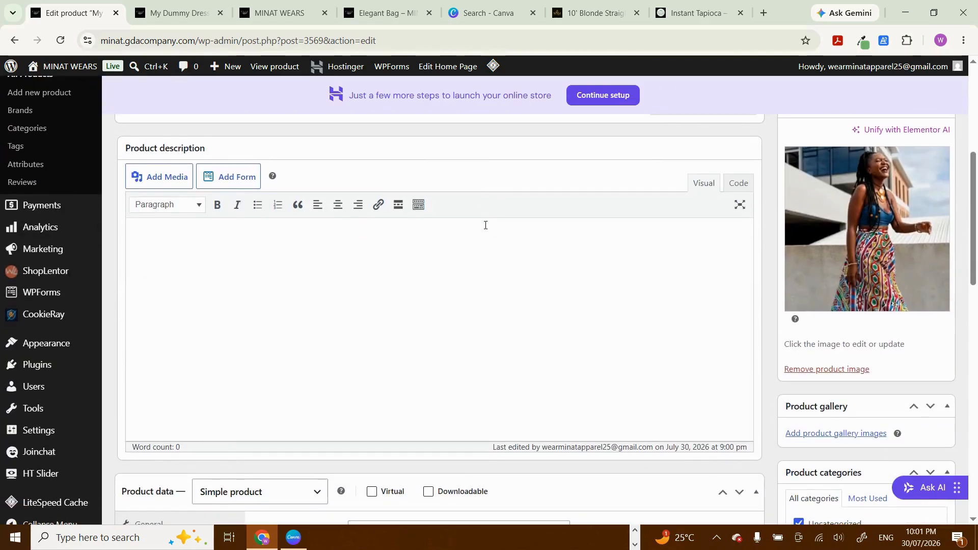
scroll(485, 225, "down", 6)
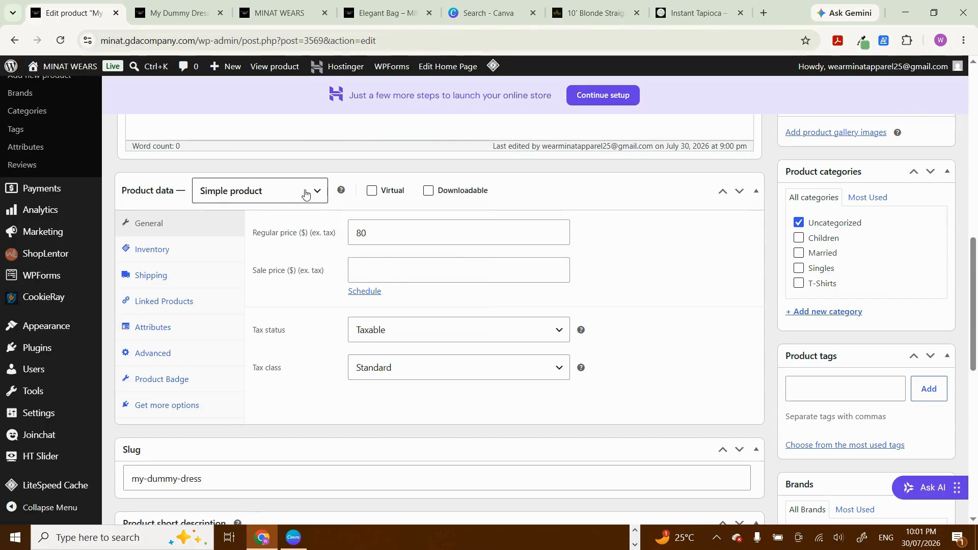
scroll(305, 192, "up", 6)
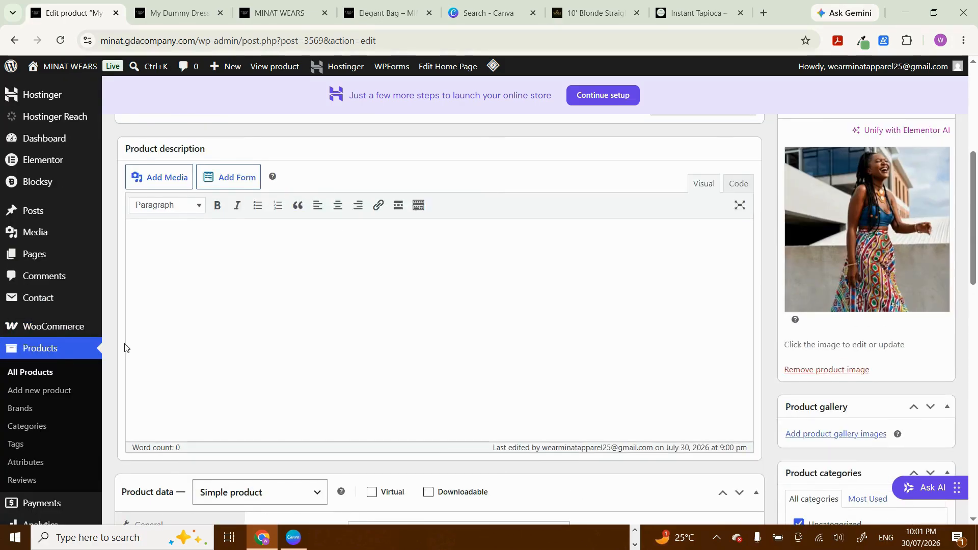
scroll(125, 348, "down", 8)
scroll(125, 348, "up", 6)
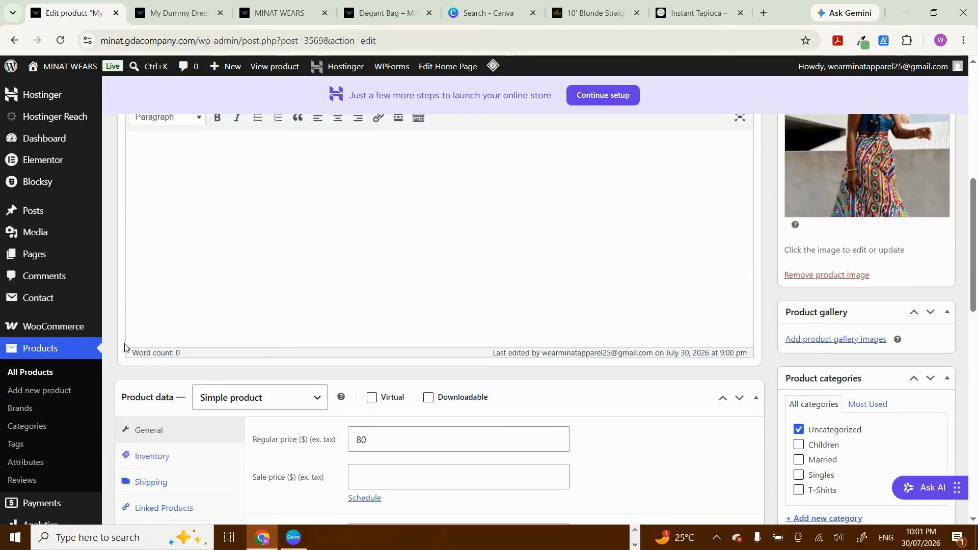
scroll(482, 313, "down", 5)
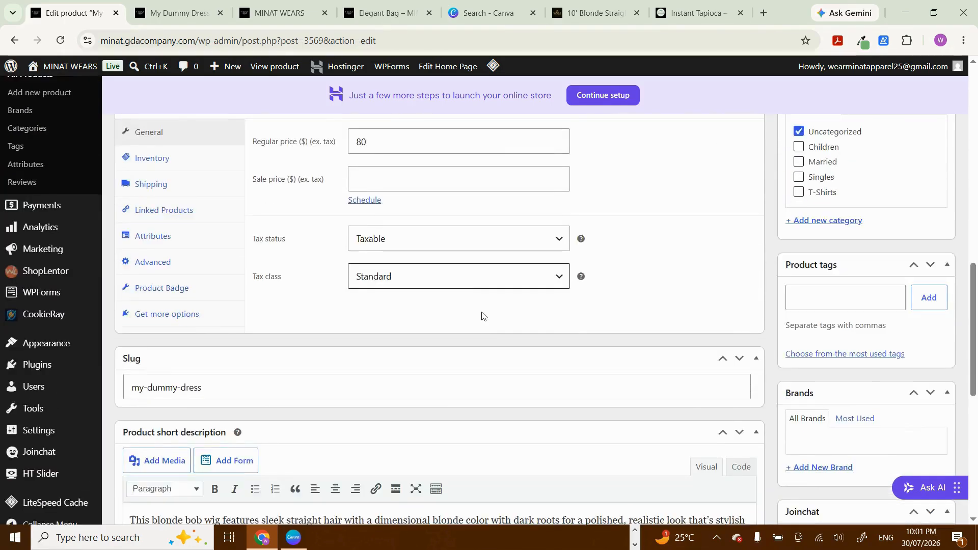
scroll(482, 316, "up", 2)
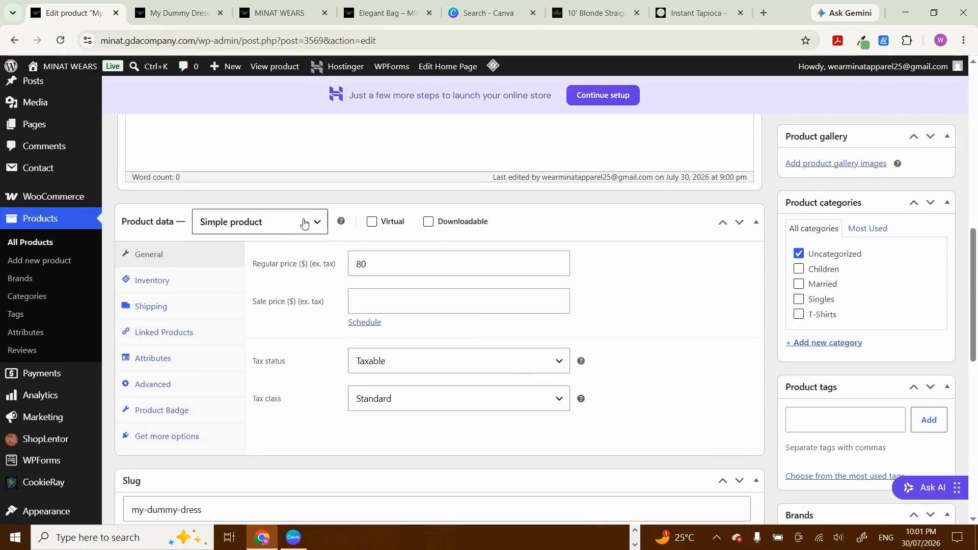
left_click(304, 218)
left_click(277, 310)
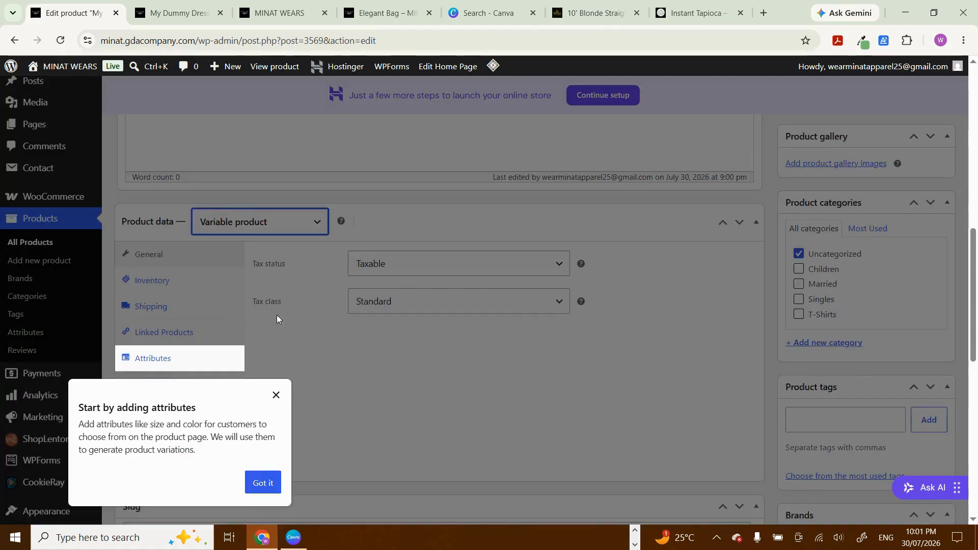
scroll(369, 396, "down", 2)
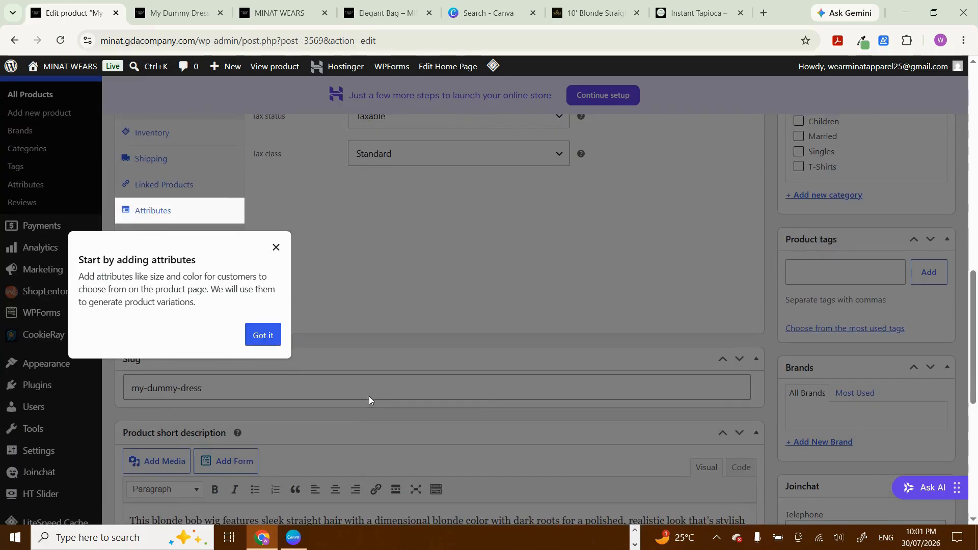
left_click(261, 334)
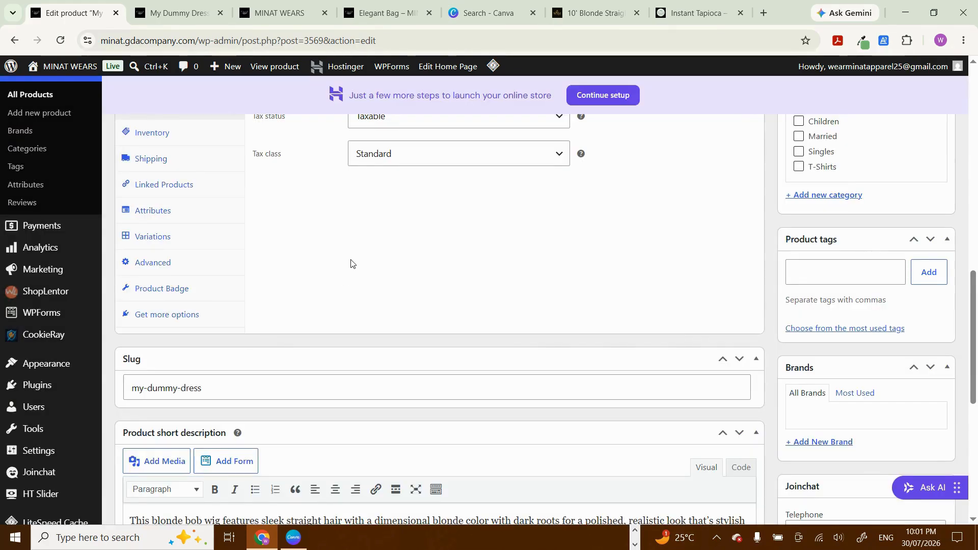
scroll(351, 263, "up", 1)
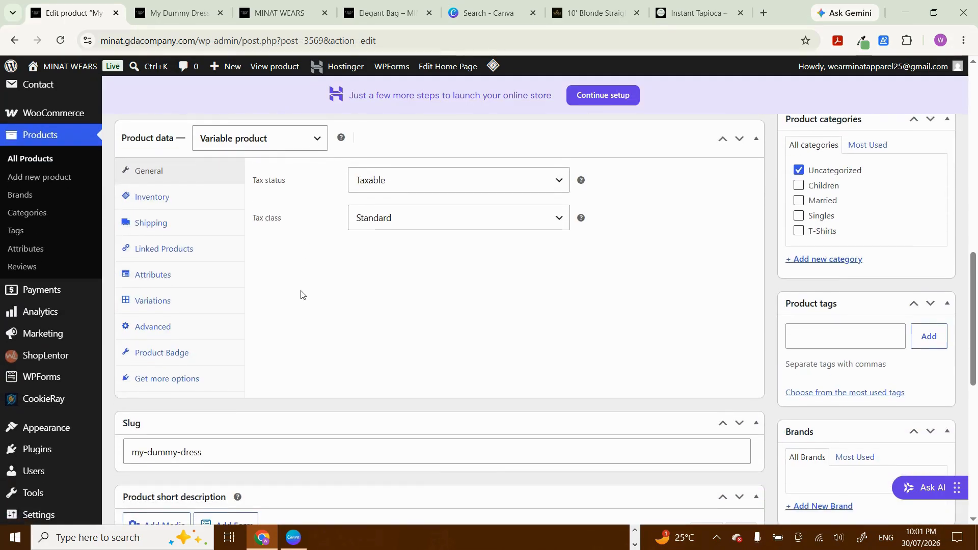
scroll(300, 294, "down", 1)
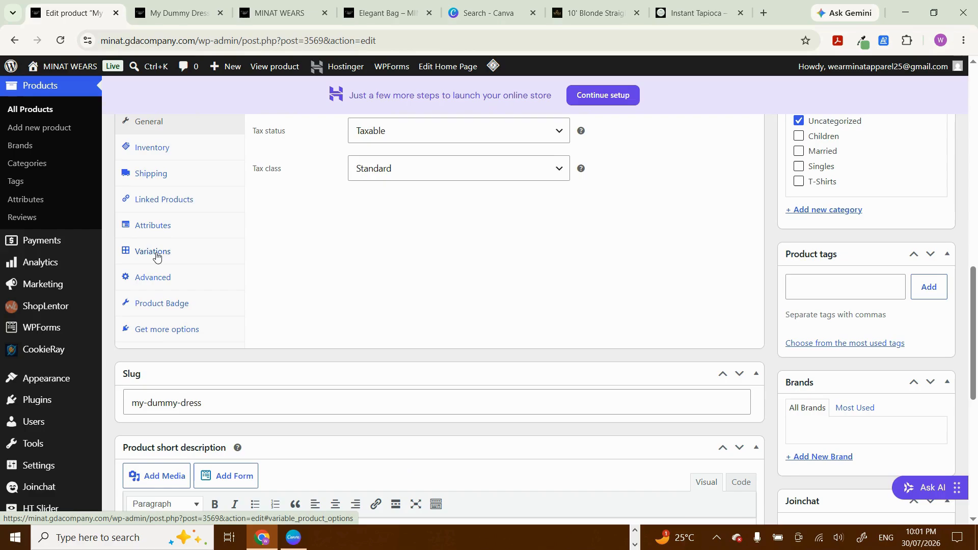
Step: Add a Color attribute with the values Red | Green | Orange | Blue to the variable product and save the attributes
left_click(158, 224)
scroll(384, 240, "up", 1)
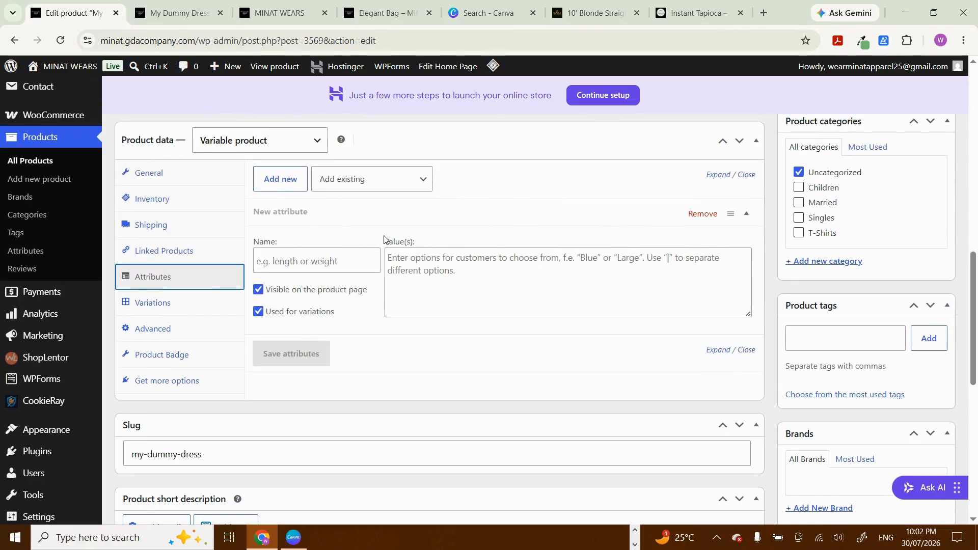
left_click(304, 260)
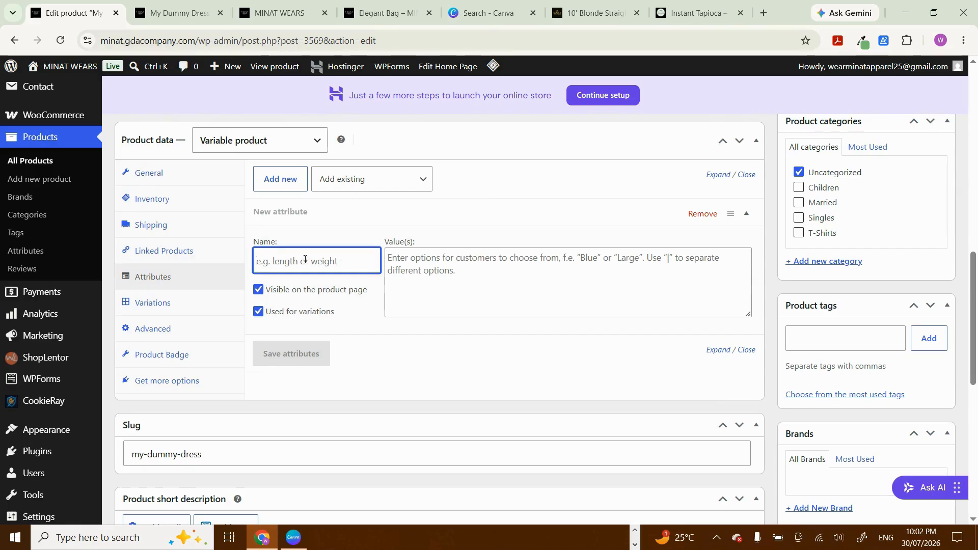
type("Color")
left_click(434, 274)
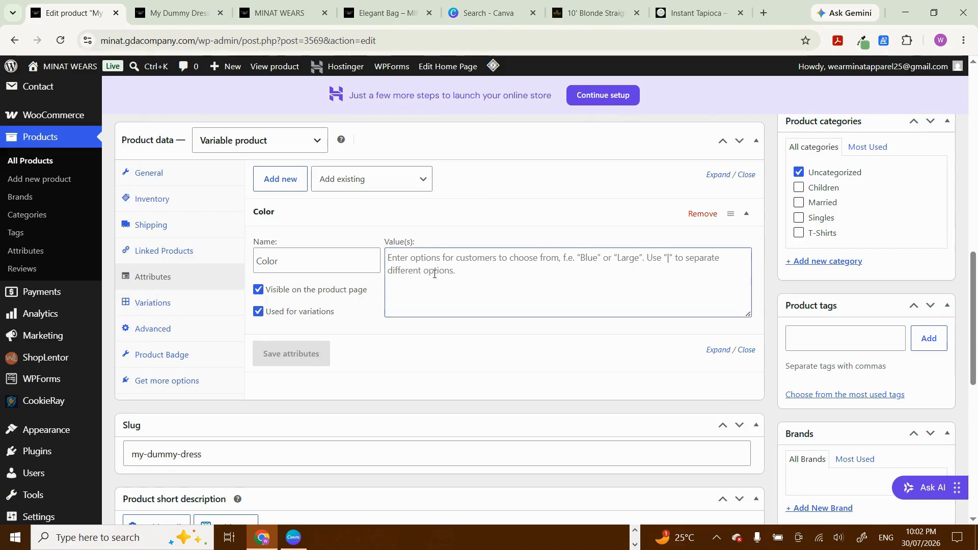
type("Red | G")
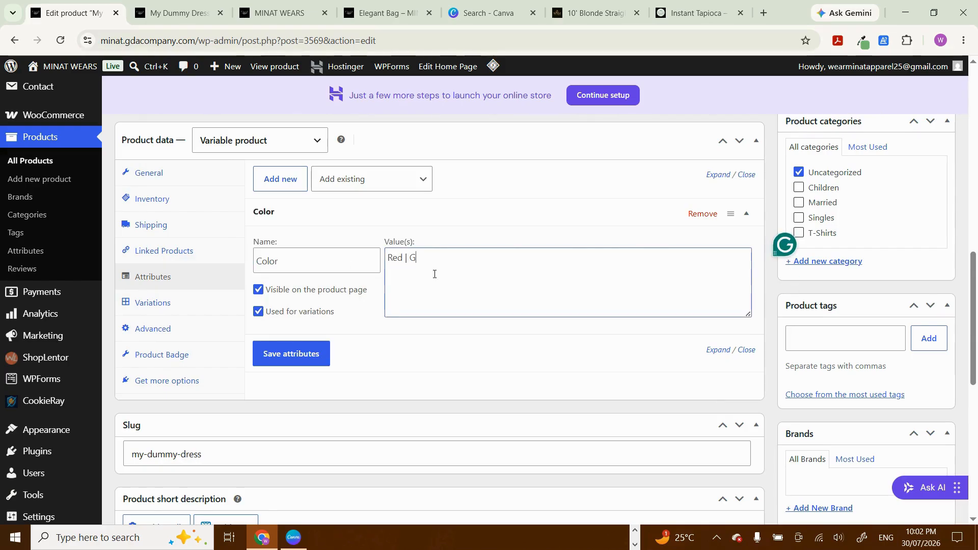
type("reen | Orange | Blue")
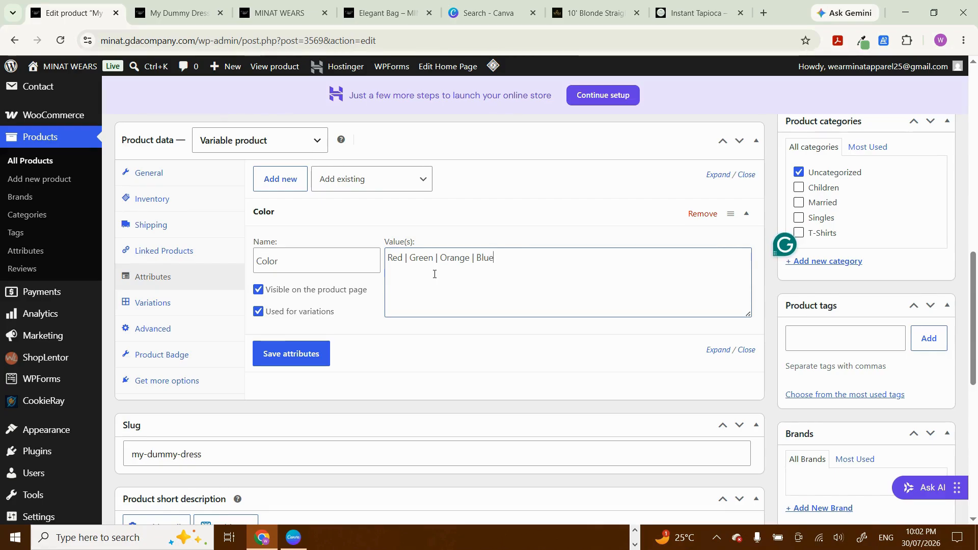
left_click(290, 355)
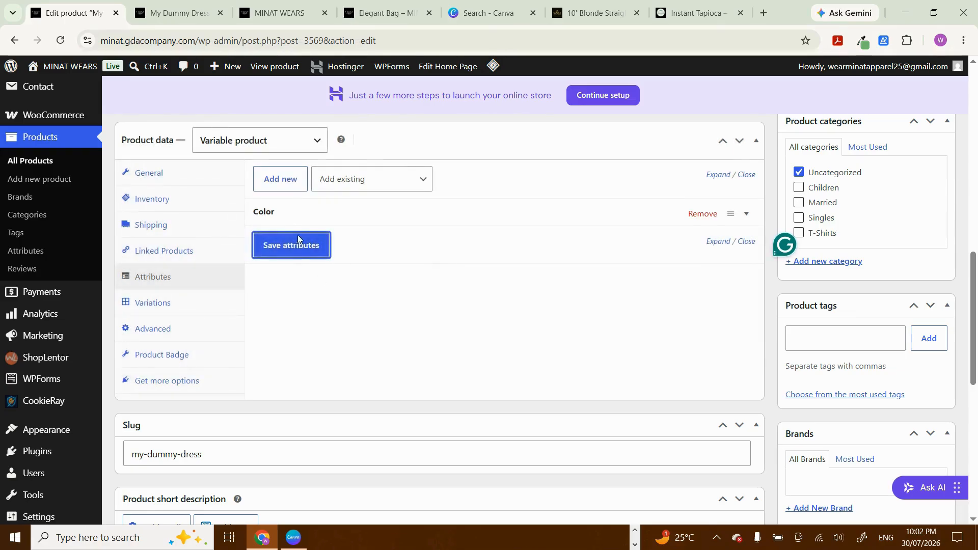
Step: Add a second attribute named Size with the values 16 | 18 | 22 and save the attributes
left_click(283, 180)
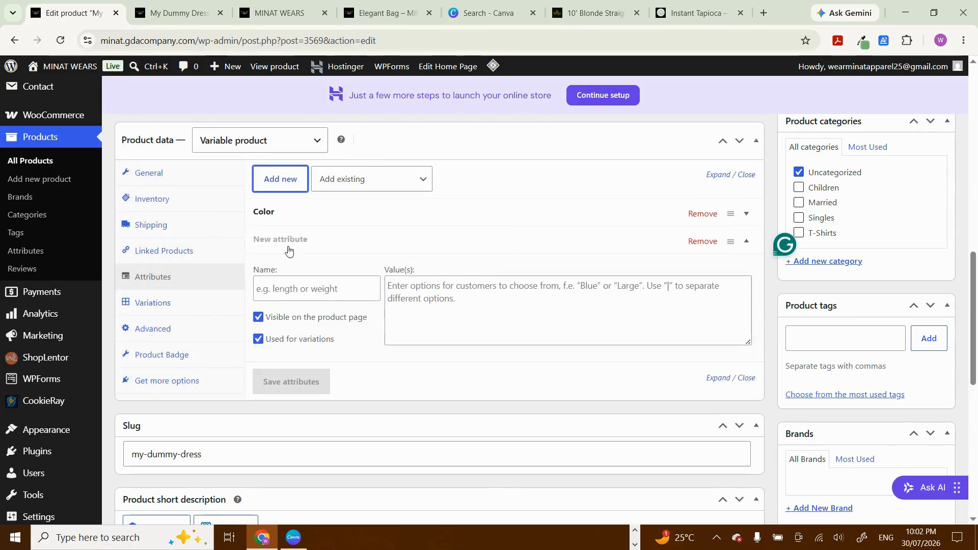
left_click(294, 296)
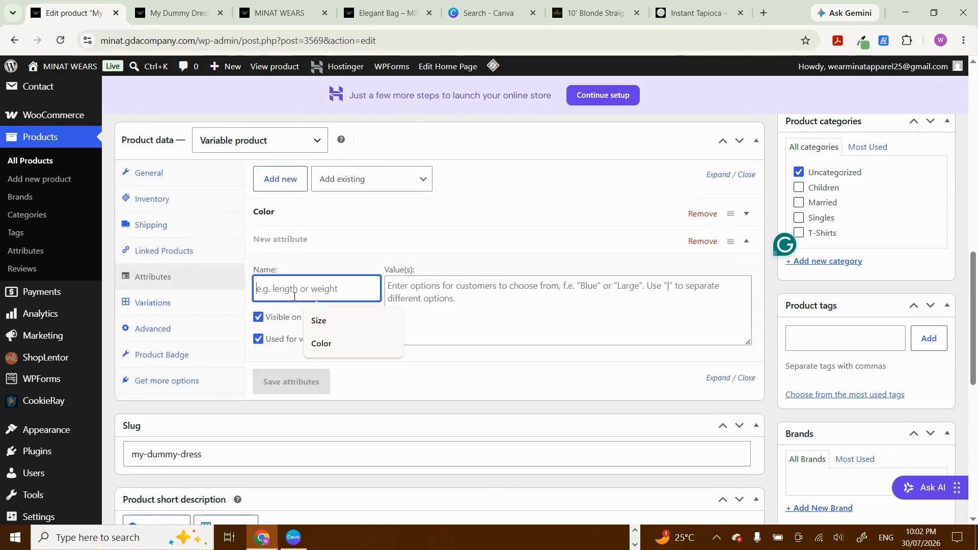
left_click(323, 321)
left_click(436, 298)
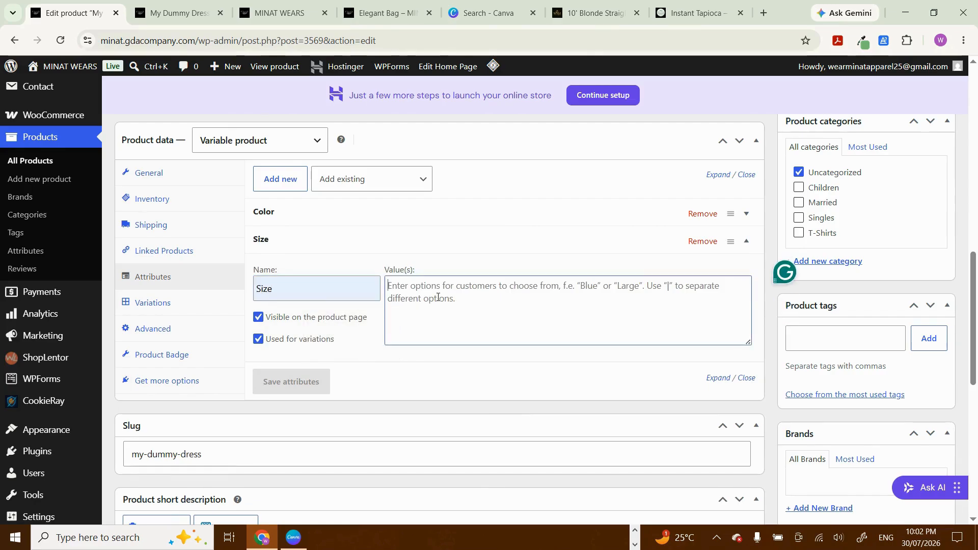
type("16 |")
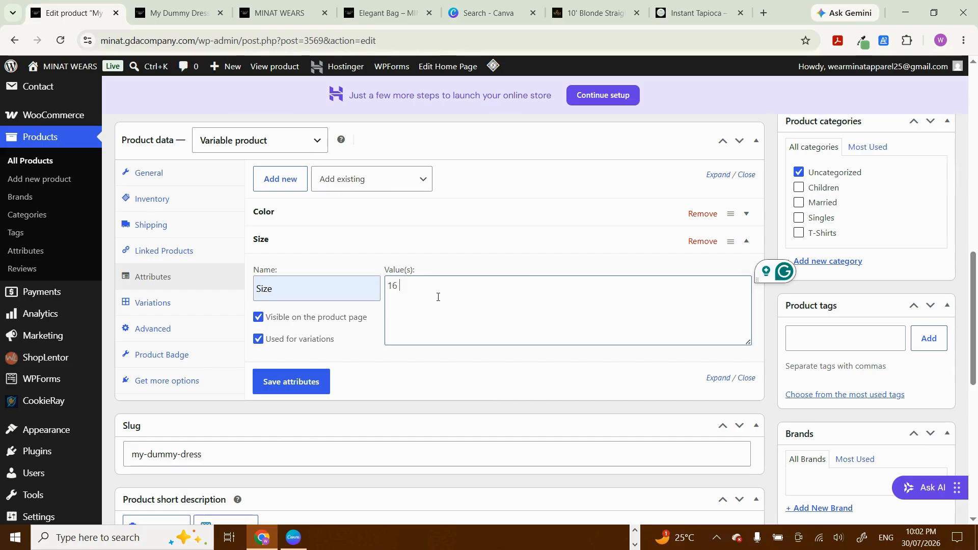
type(" 18 |")
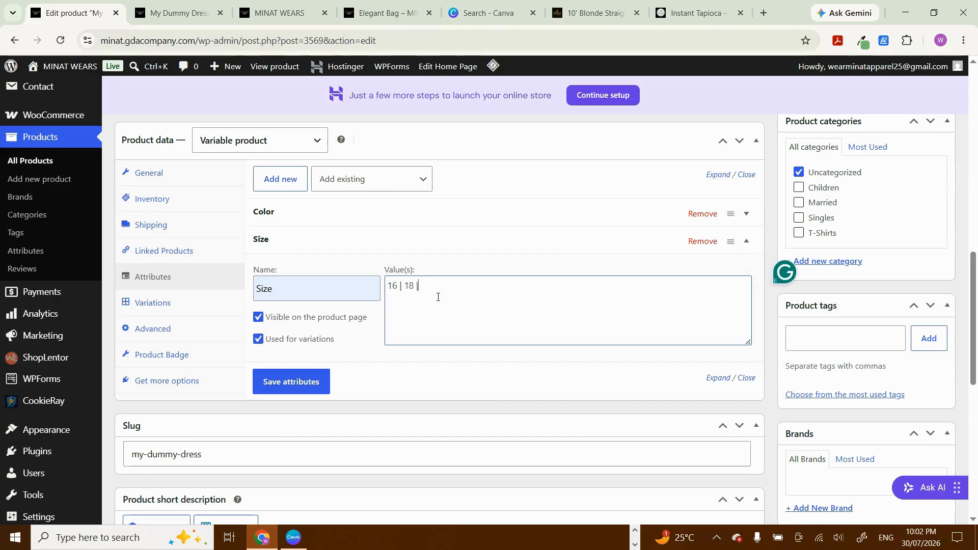
type(" 22")
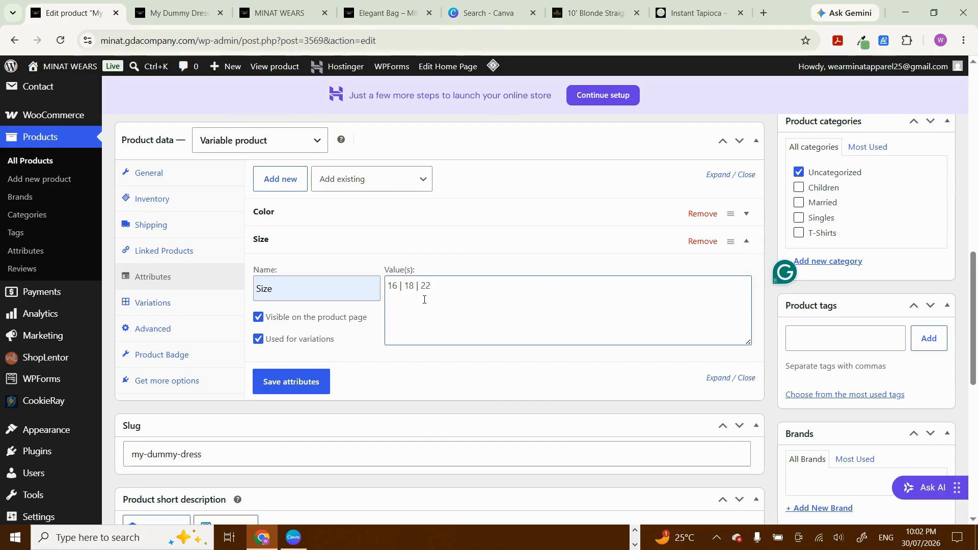
left_click(290, 382)
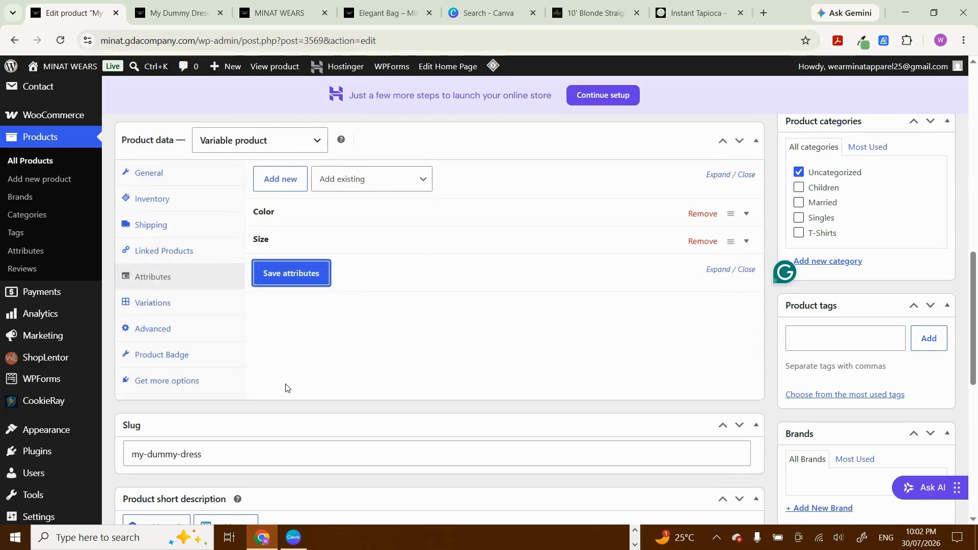
Step: Update the product and purge all site caches from the live My Dummy Dress page
scroll(285, 388, "up", 15)
left_click(918, 354)
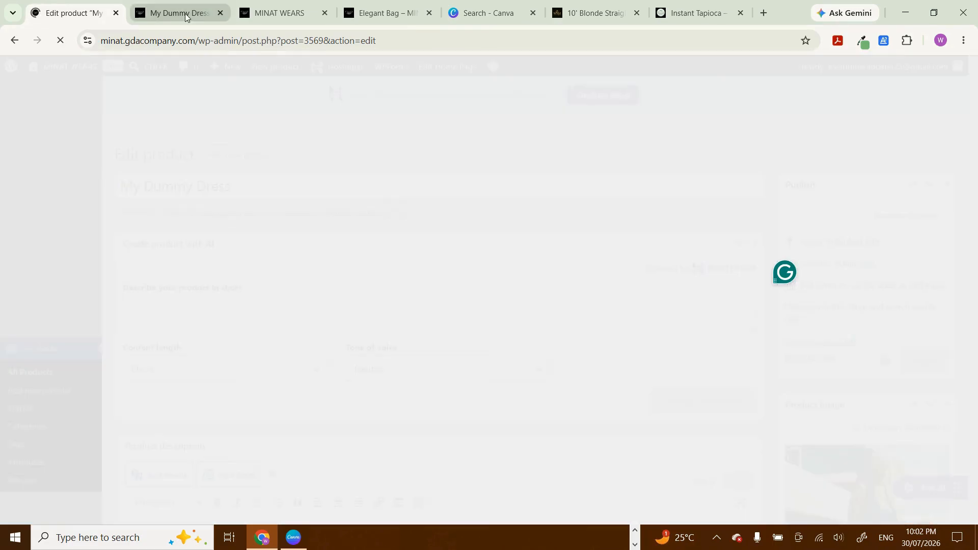
left_click(180, 13)
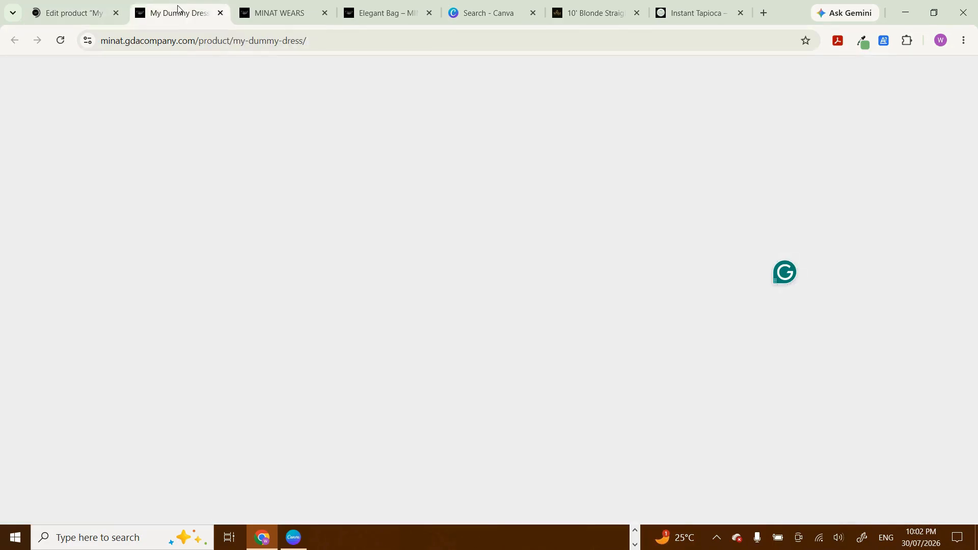
mouse_move(442, 66)
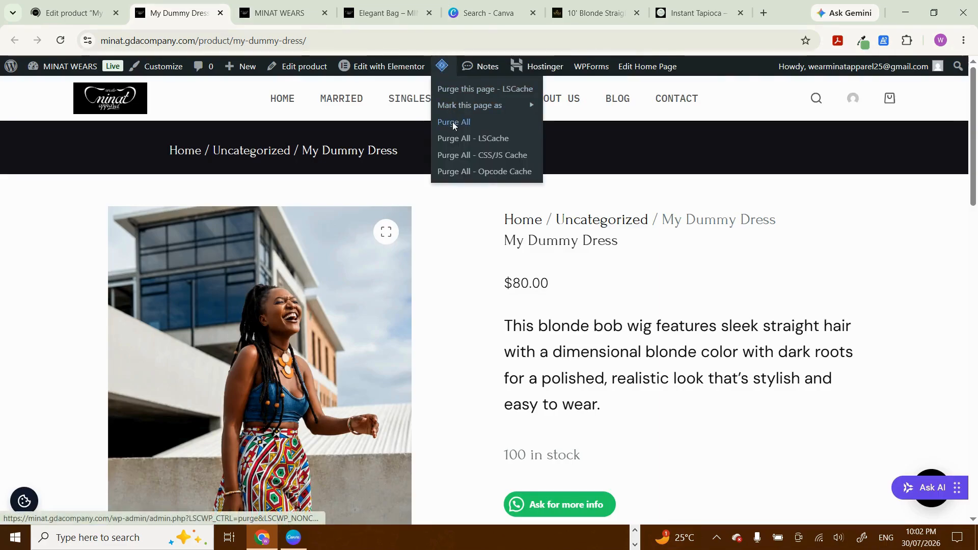
left_click(452, 122)
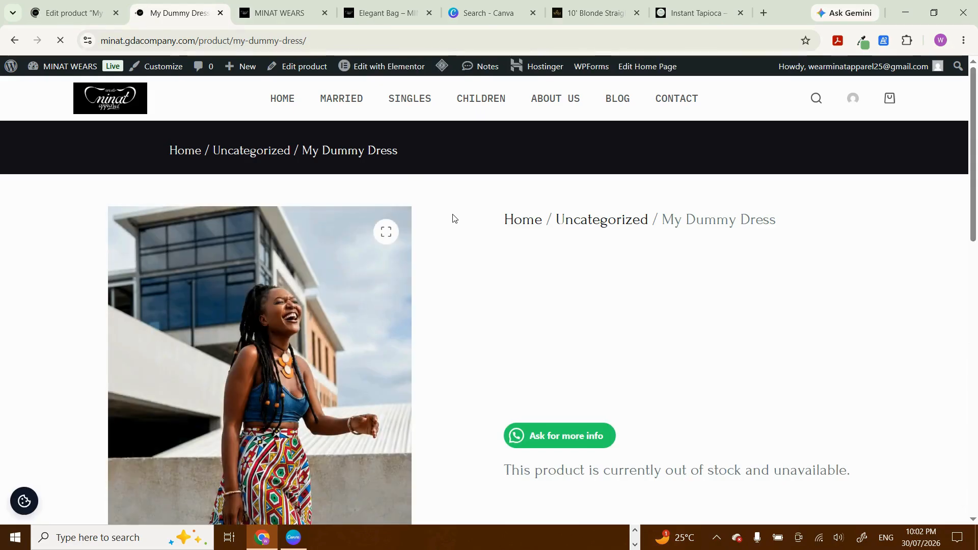
Step: Review the Color and Size attributes on the live My Dummy Dress page and return to the product data in the editor
scroll(455, 218, "down", 5)
scroll(453, 218, "down", 2)
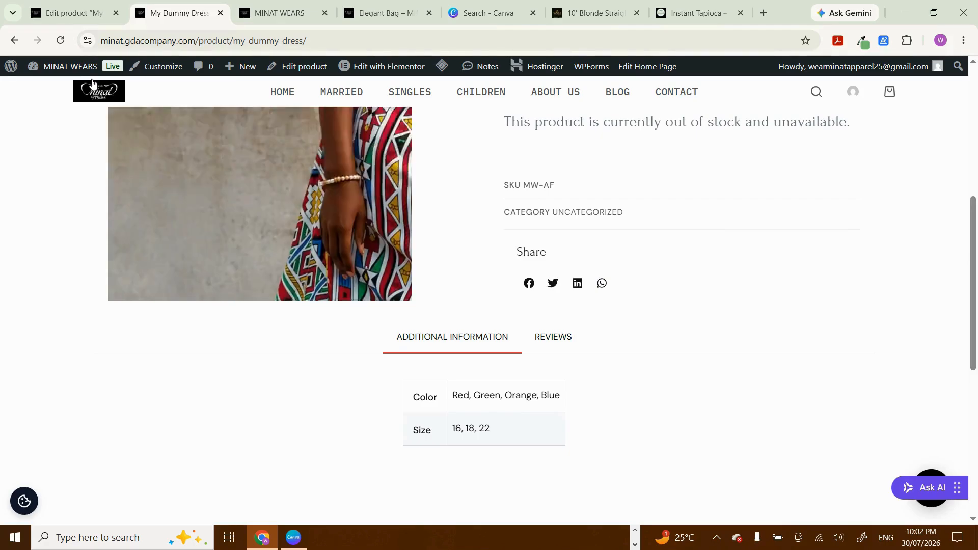
left_click(76, 8)
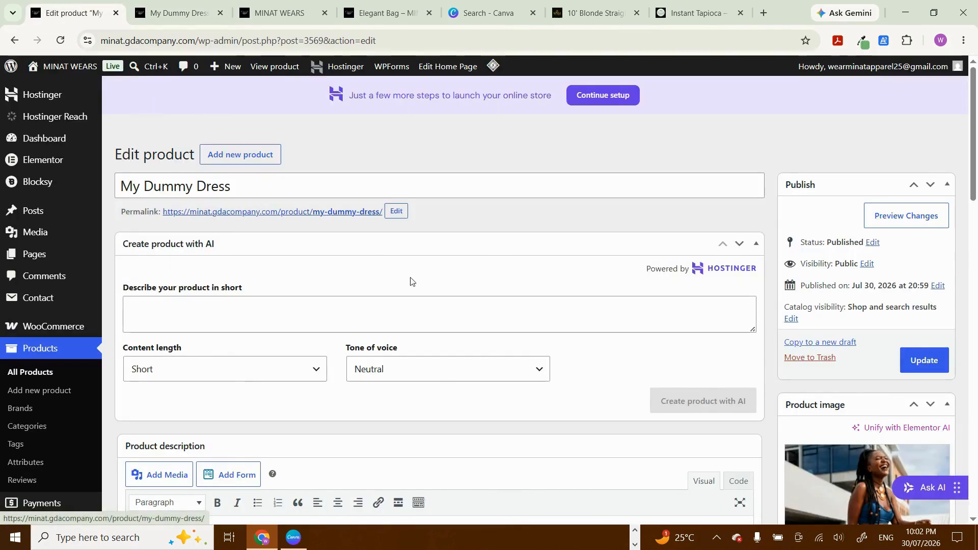
left_click(428, 285)
scroll(428, 284, "down", 10)
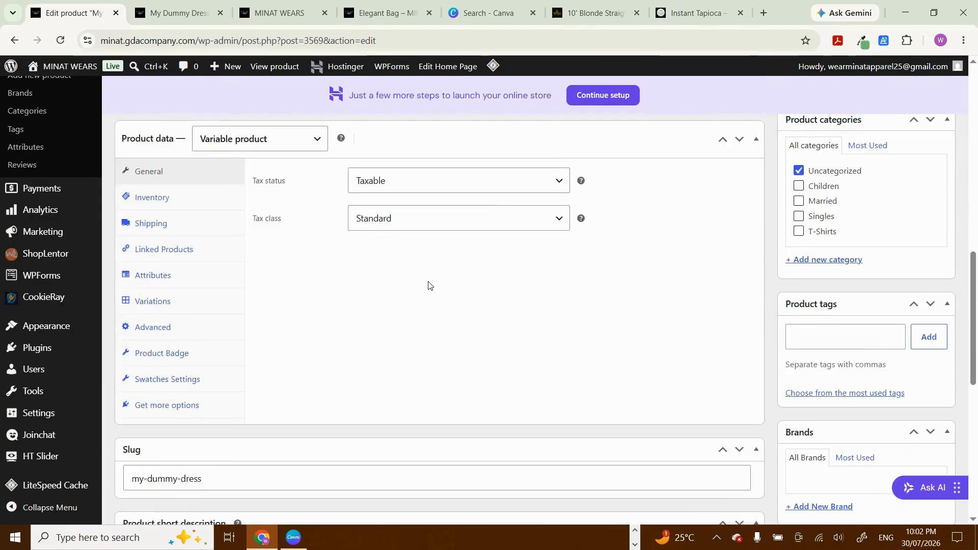
scroll(411, 283, "up", 2)
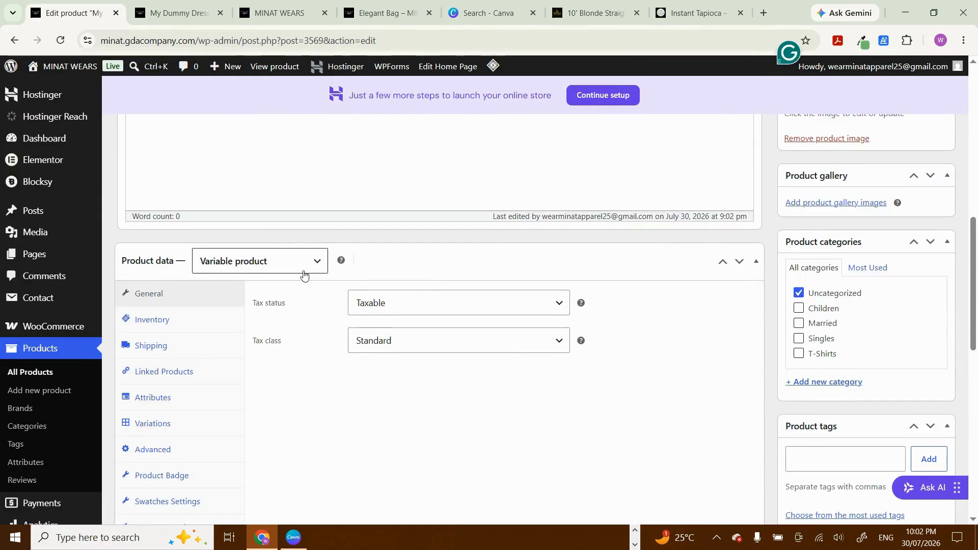
scroll(301, 306, "down", 2)
scroll(302, 305, "down", 1)
scroll(255, 285, "up", 1)
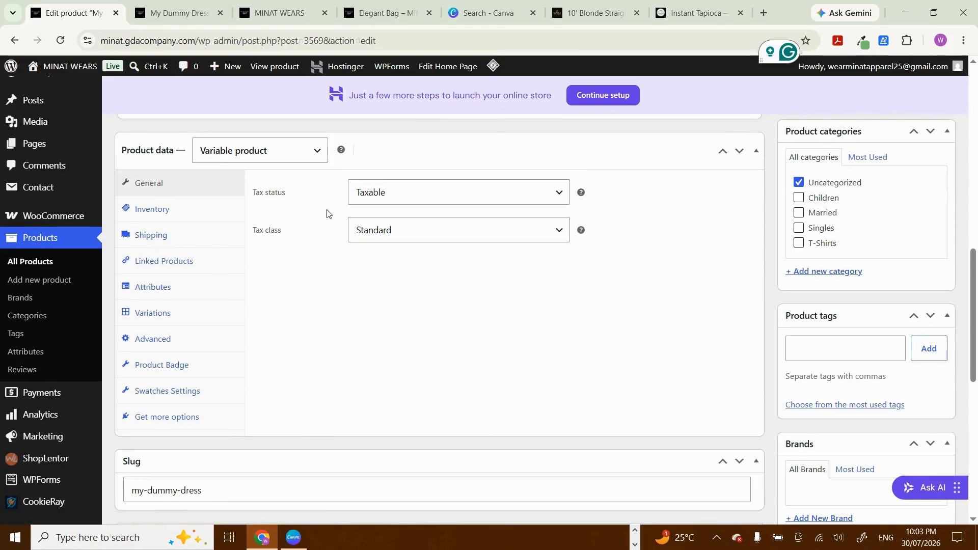
Step: Inspect the variable product's inventory settings and open its variations
left_click(158, 210)
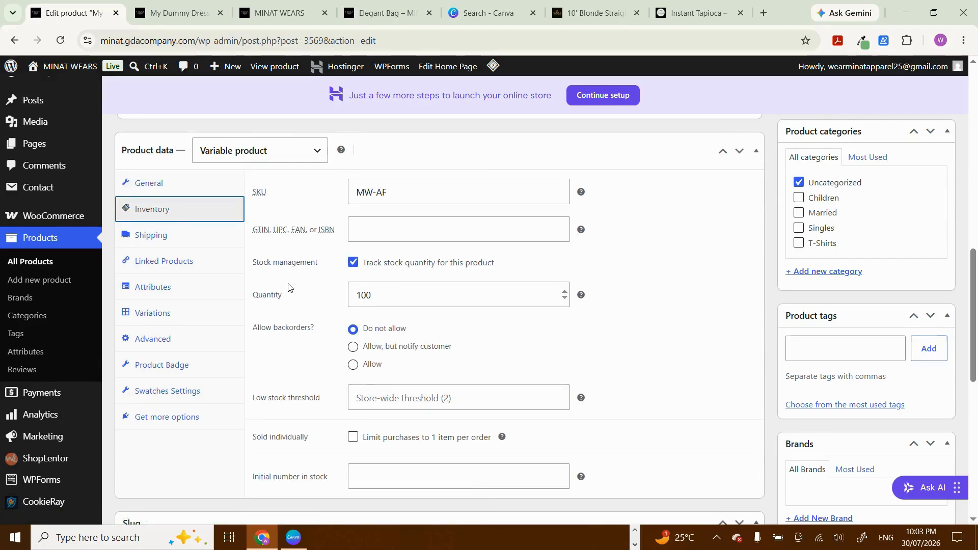
scroll(288, 288, "down", 1)
scroll(288, 288, "down", 1)
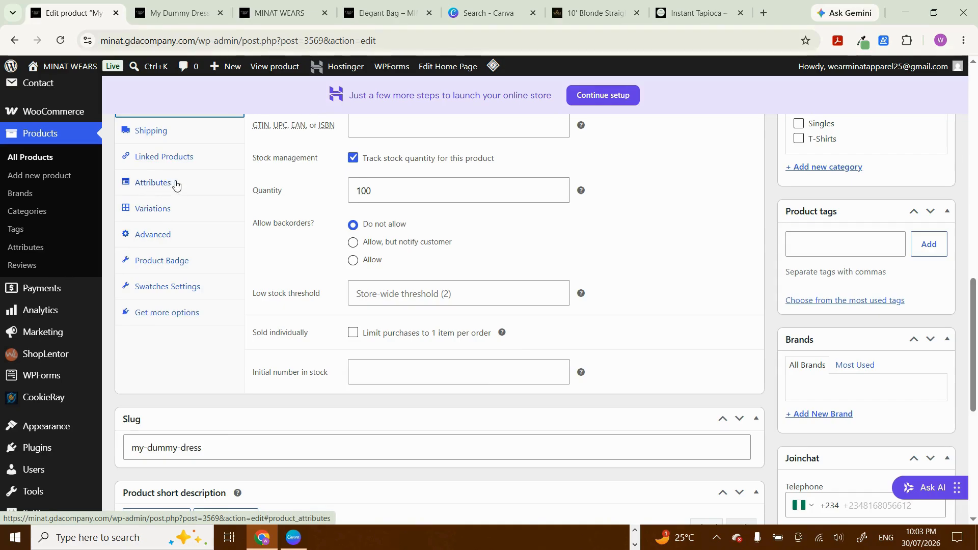
left_click(156, 213)
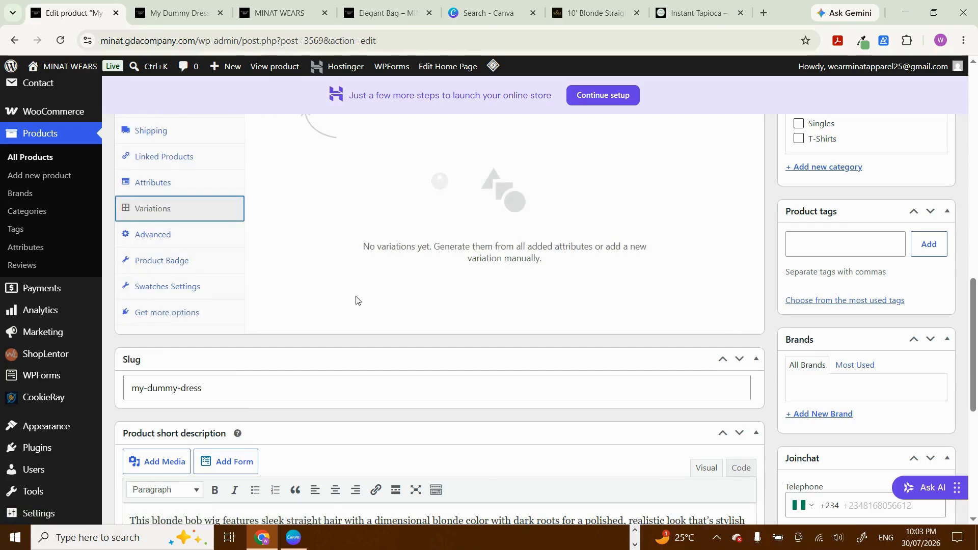
scroll(356, 301, "up", 3)
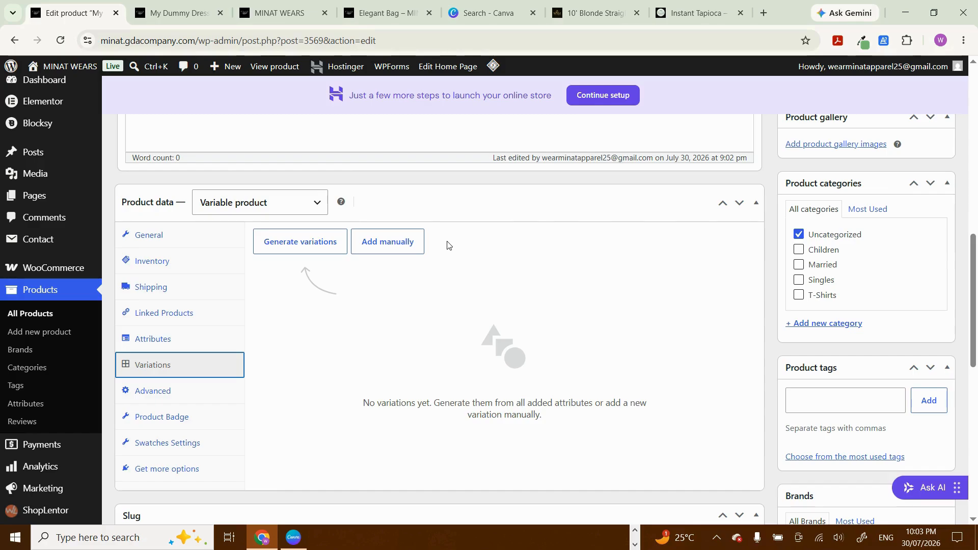
Step: Assign My Dummy Dress to the Singles category instead of Uncategorized, and check where the category appears on the live page
left_click(799, 280)
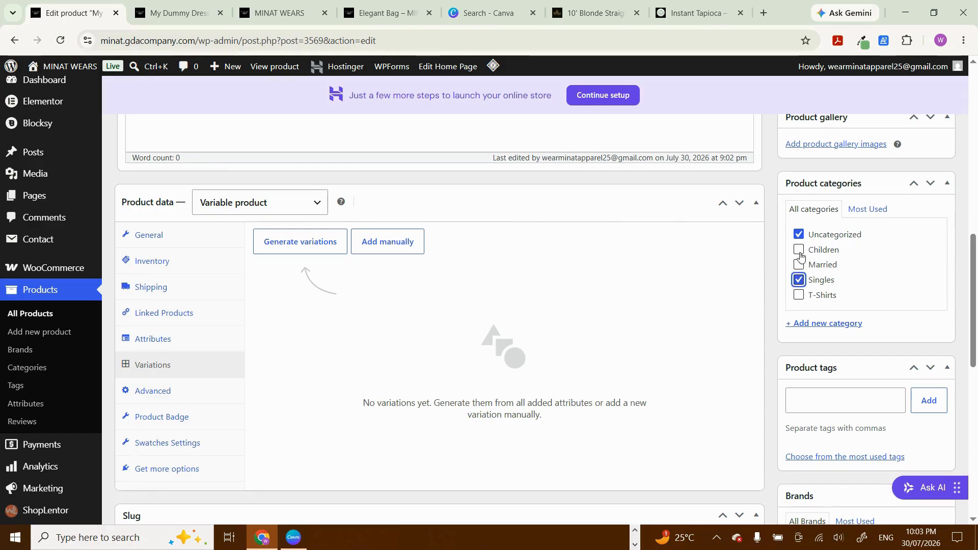
left_click(799, 234)
left_click(194, 9)
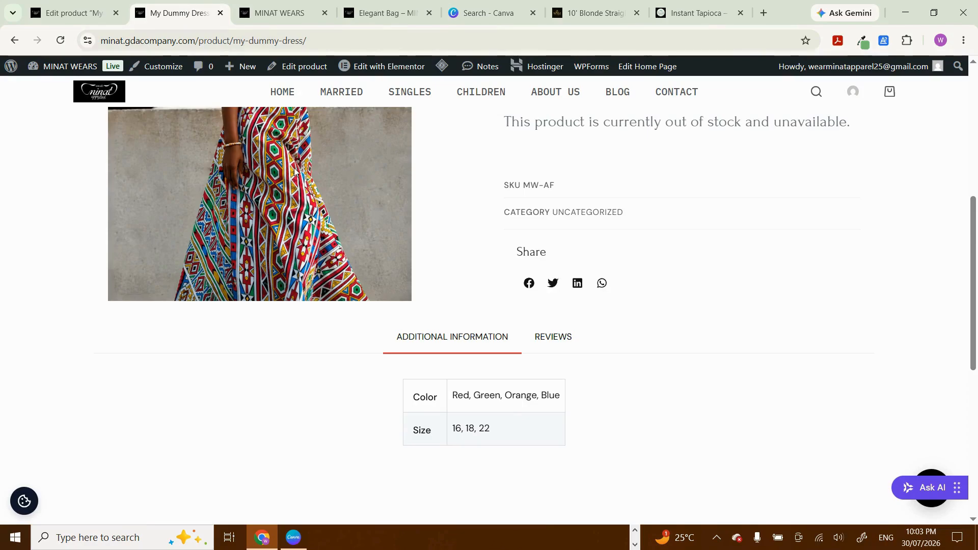
scroll(440, 294, "up", 7)
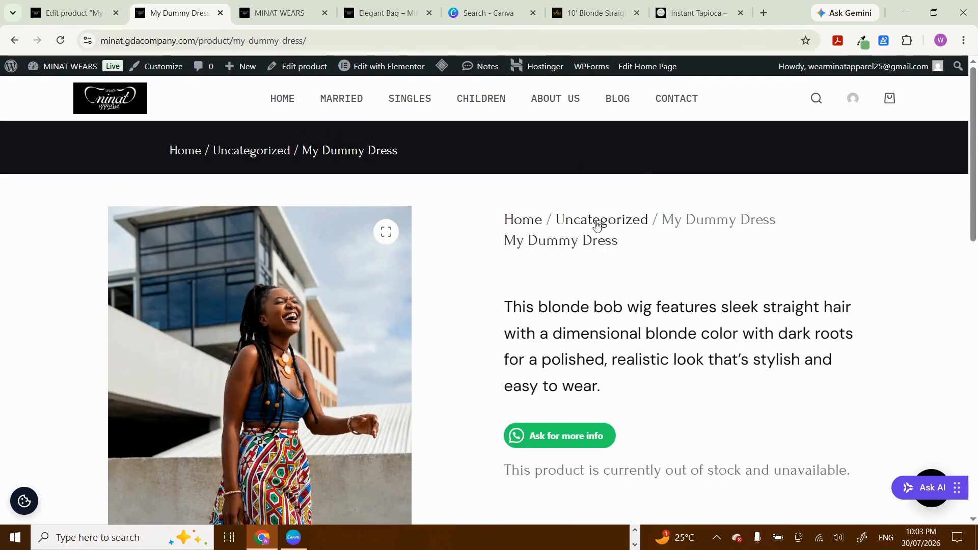
left_click(53, 13)
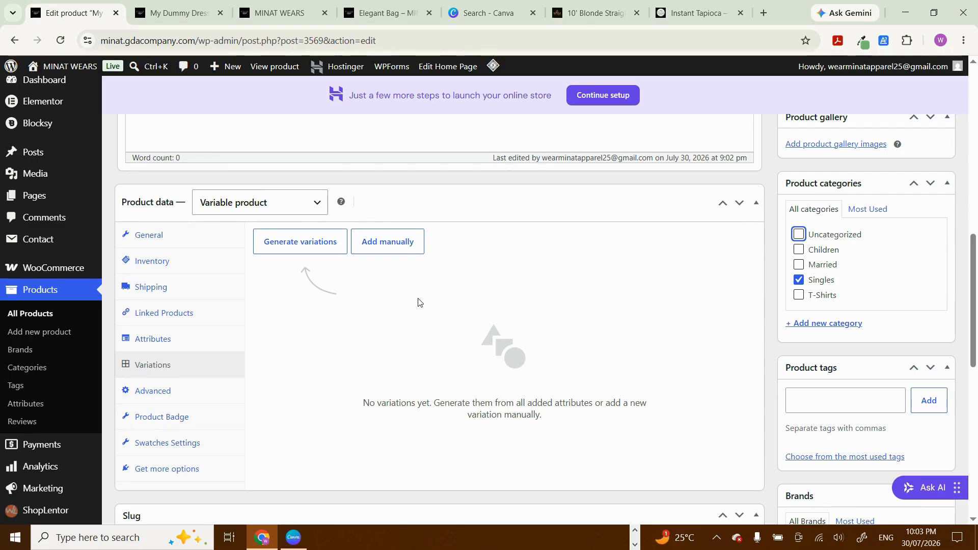
Step: Generate all variations from the Color and Size attributes and review the generated list, dismissing the browser notification
left_click(290, 248)
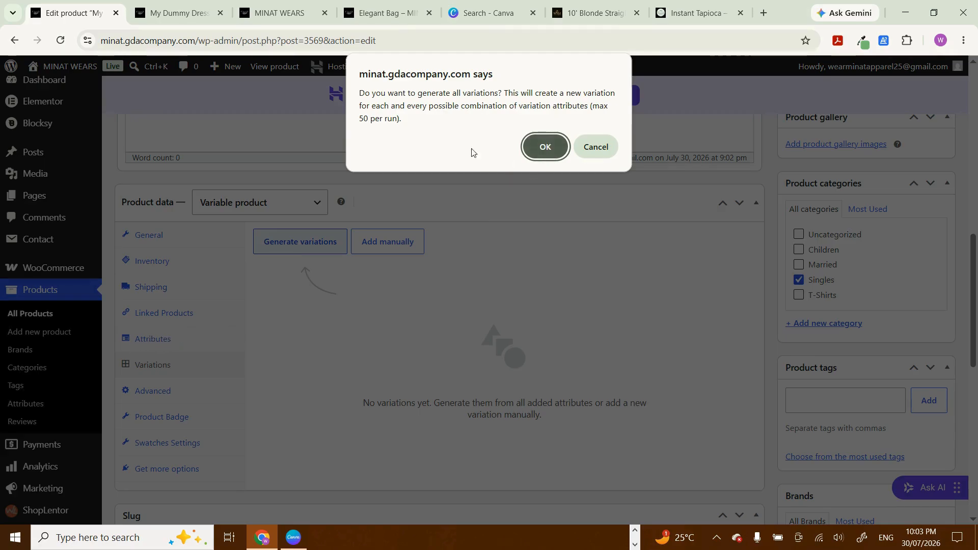
left_click(546, 148)
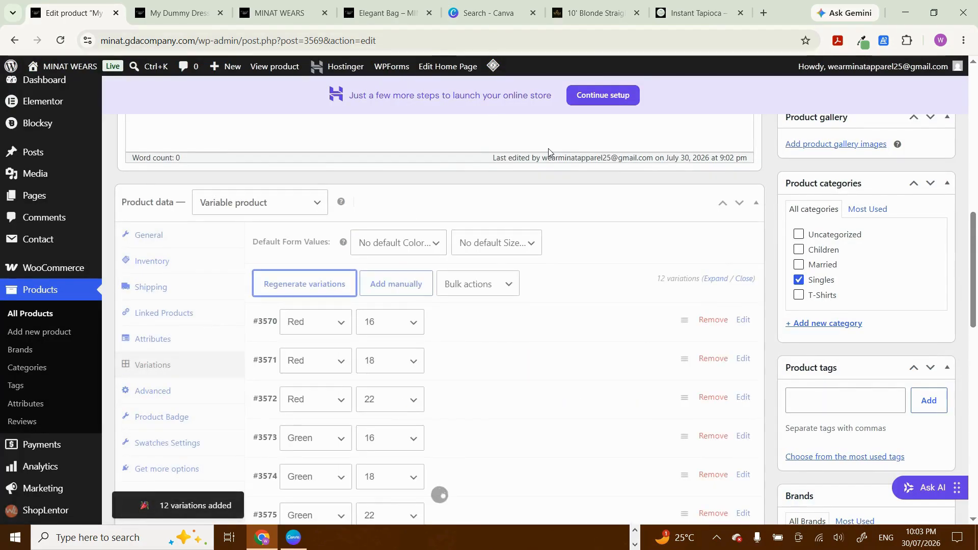
scroll(545, 300, "down", 8)
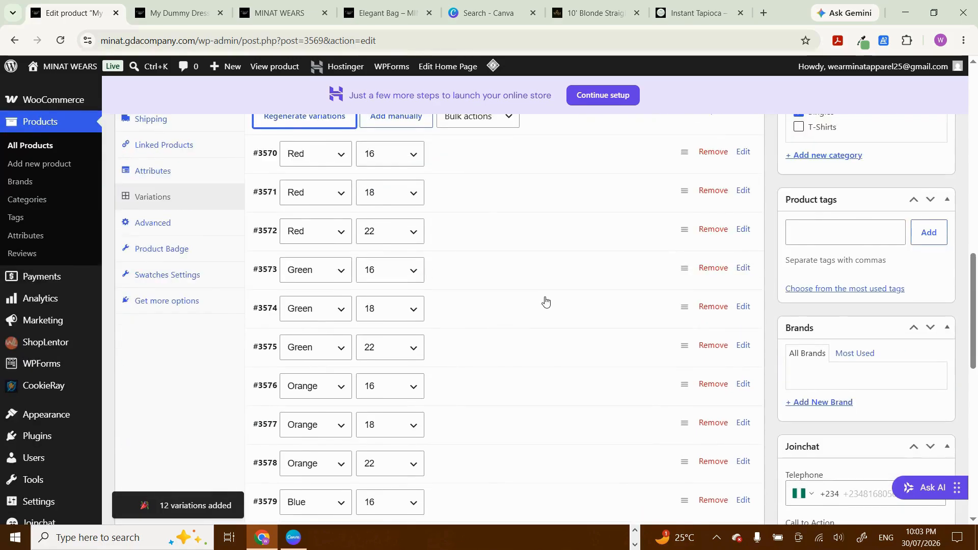
scroll(545, 301, "down", 1)
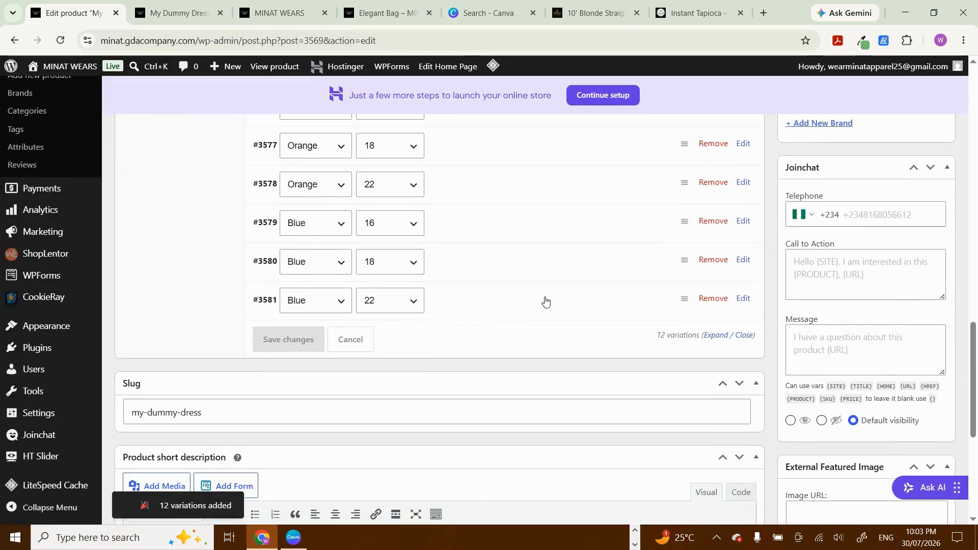
scroll(545, 300, "up", 4)
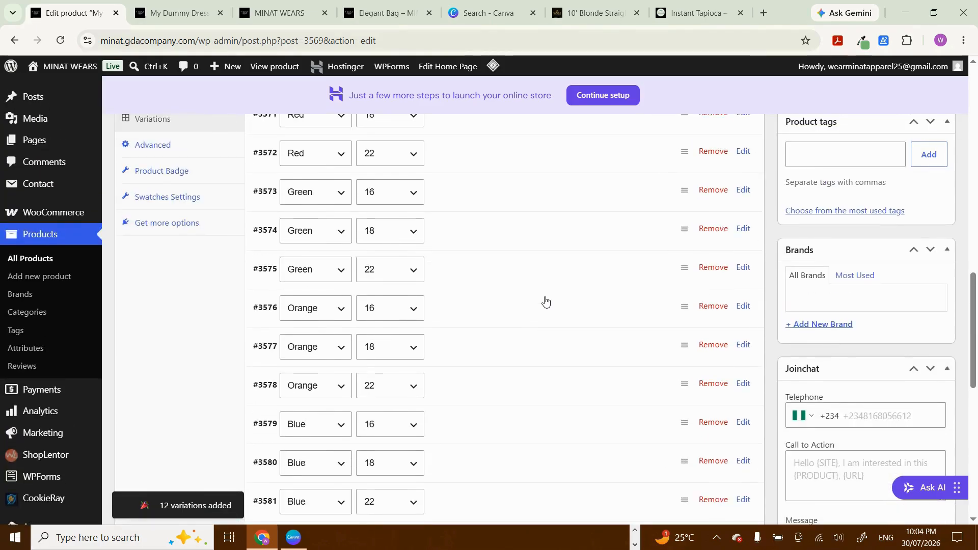
scroll(545, 300, "up", 3)
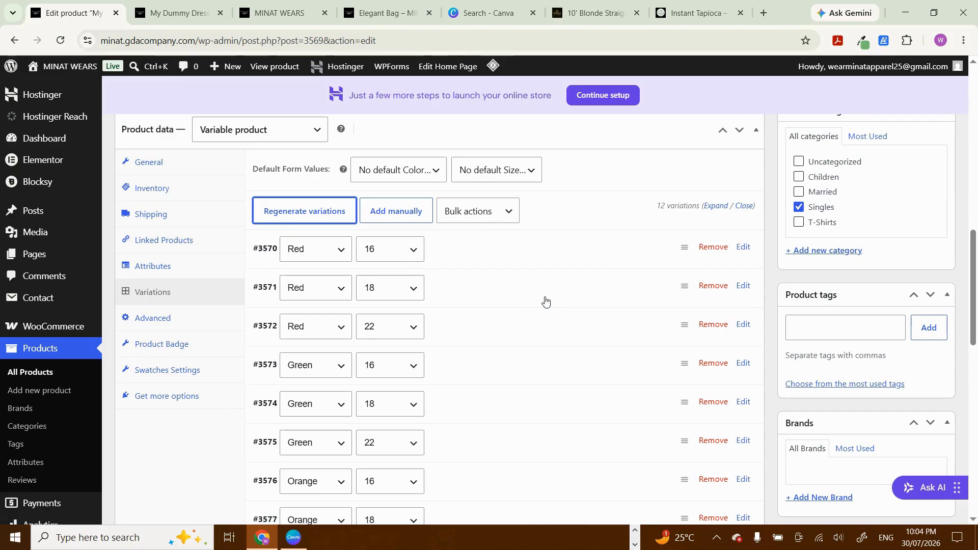
scroll(545, 301, "down", 1)
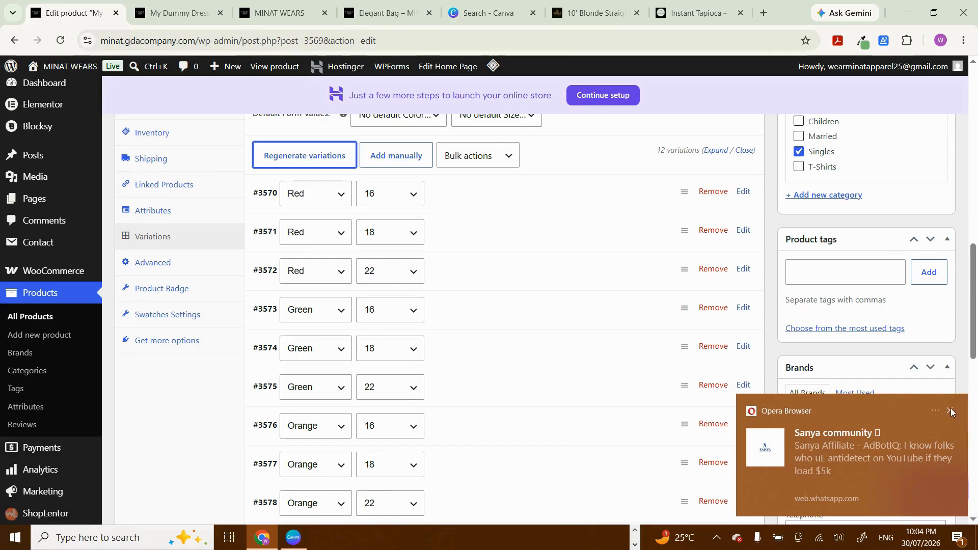
left_click(951, 412)
scroll(421, 366, "down", 2)
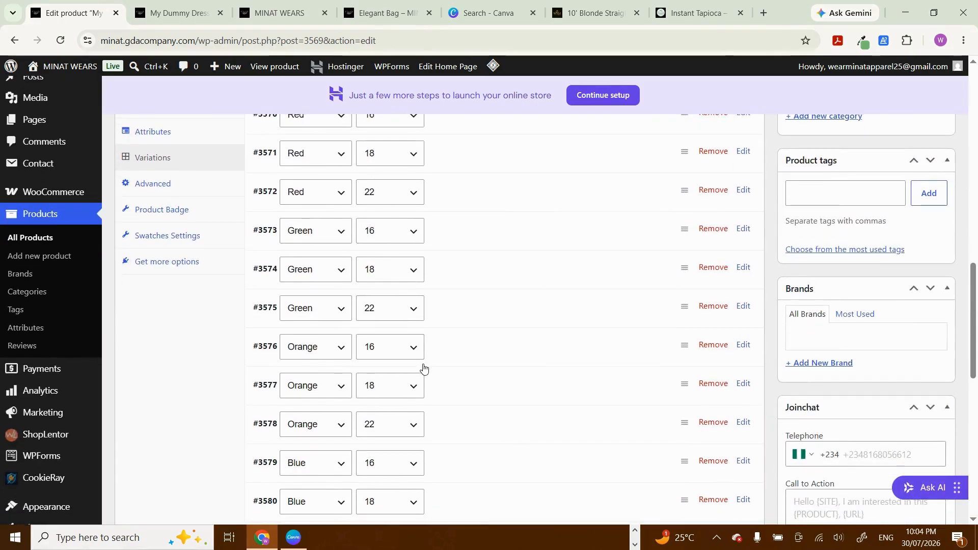
scroll(423, 368, "up", 2)
scroll(423, 368, "up", 1)
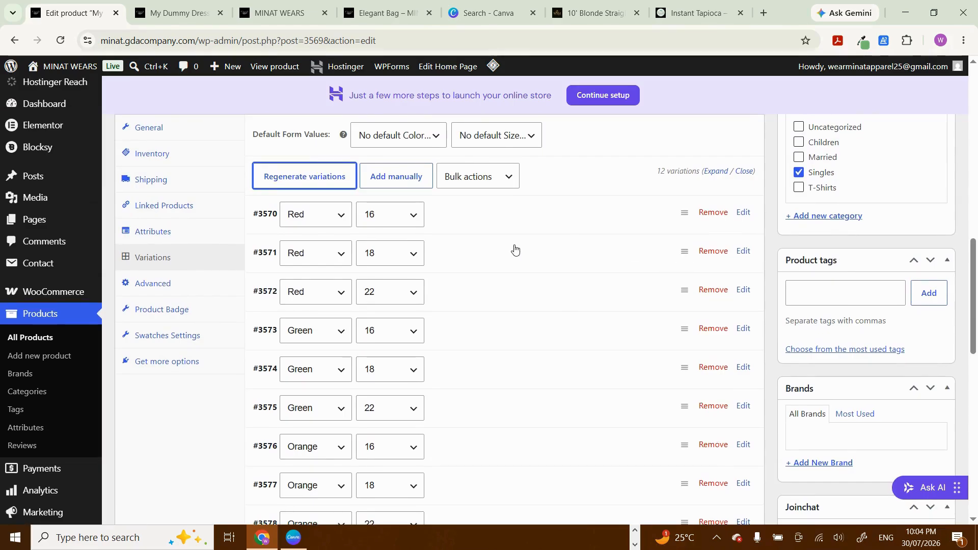
Step: Update the product and reload the live My Dummy Dress page to check its category and availability
scroll(515, 248, "up", 2)
scroll(515, 249, "up", 10)
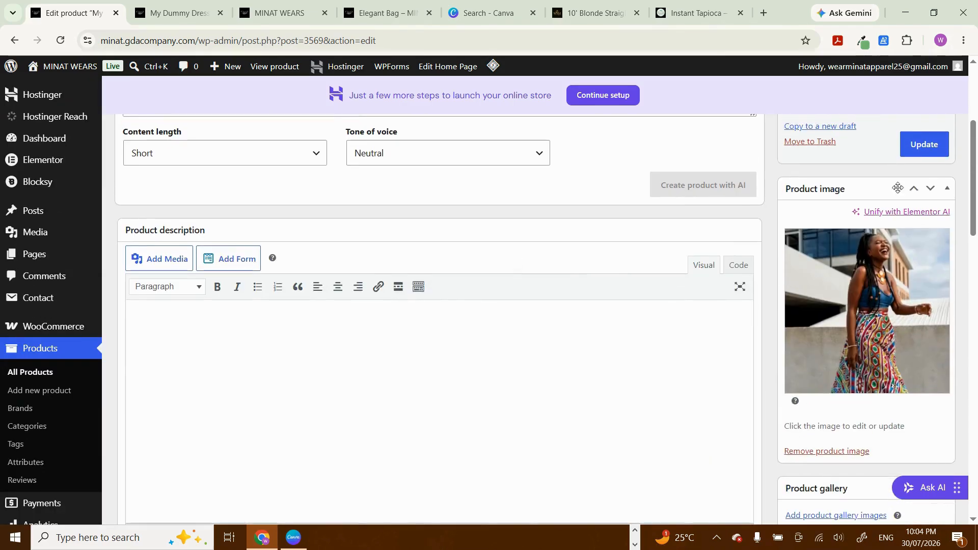
left_click(925, 139)
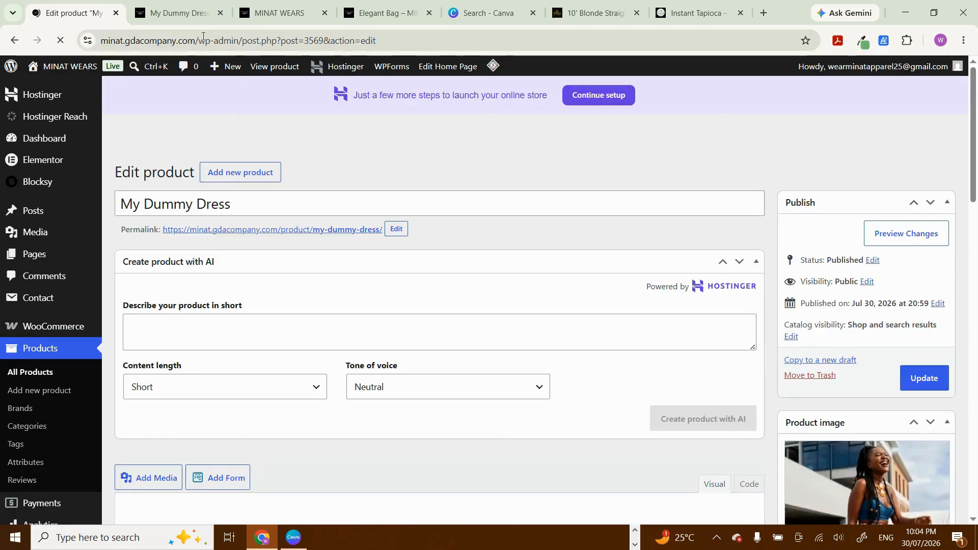
left_click(174, 13)
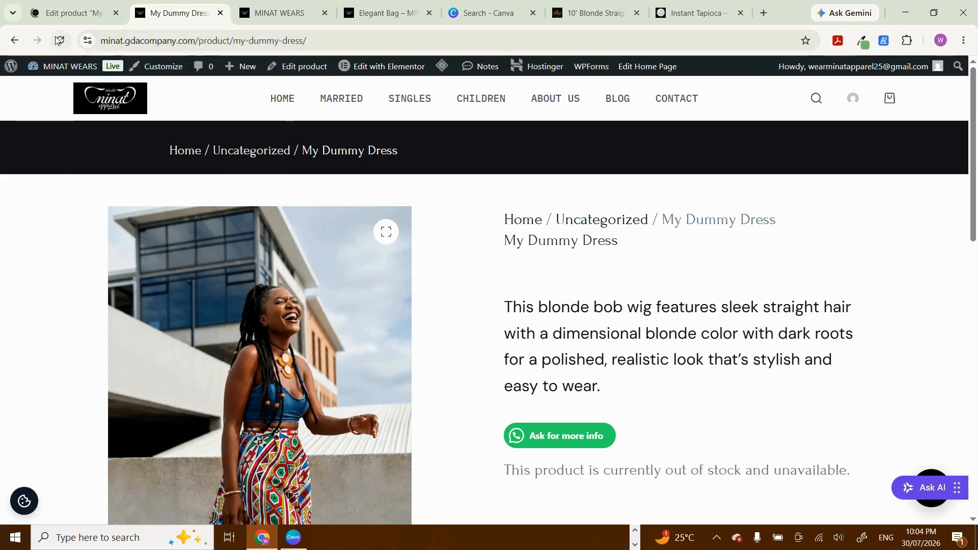
key("F5")
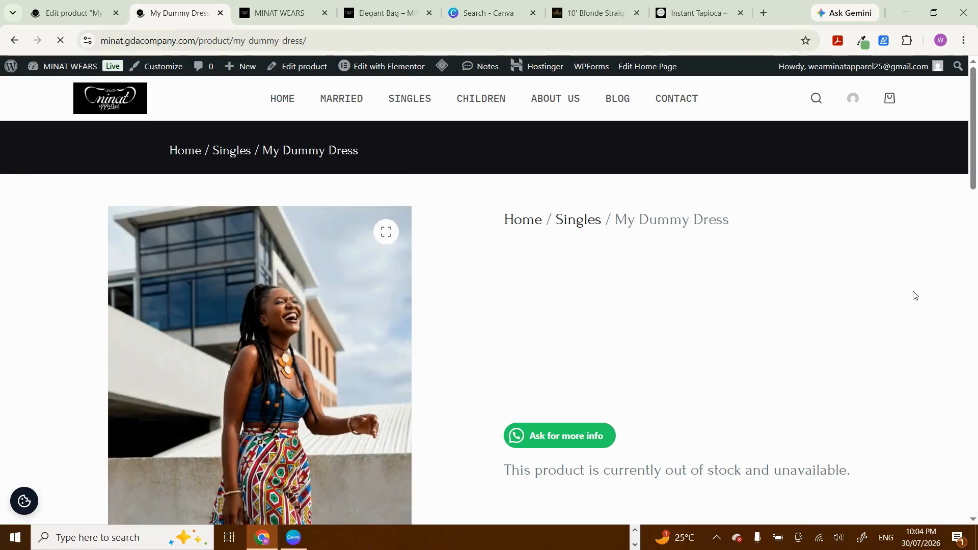
scroll(914, 295, "down", 8)
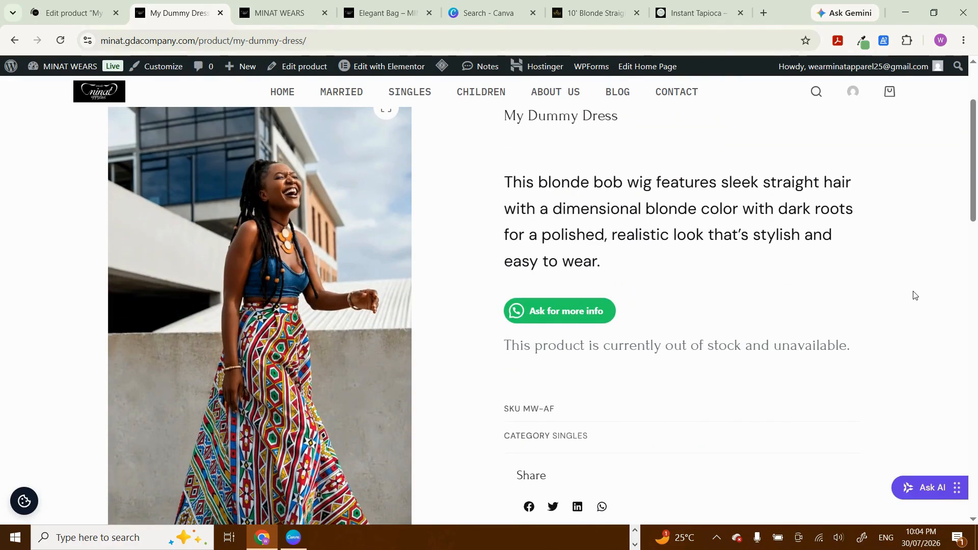
scroll(913, 290, "up", 10)
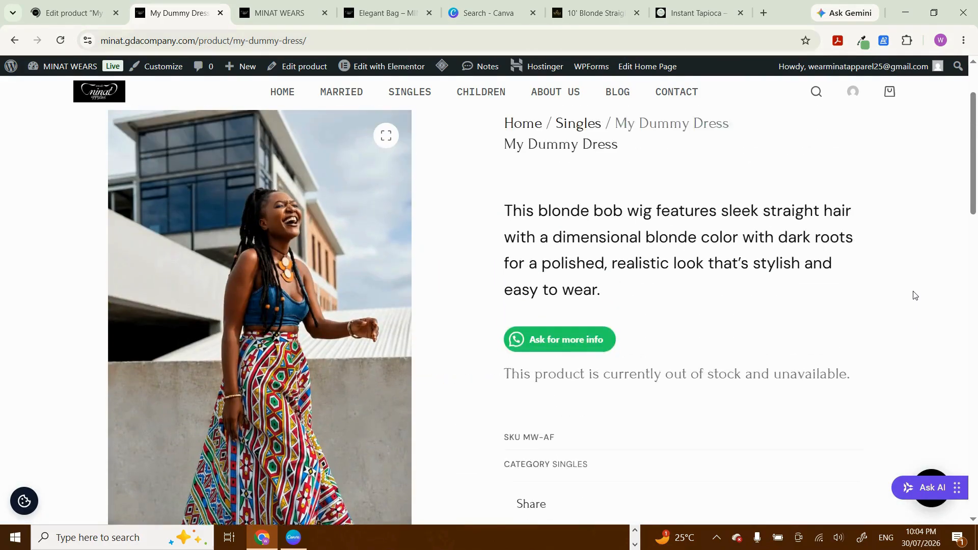
Step: Return to the product's variations and set the default form values to Color Red and Size 16
left_click(72, 12)
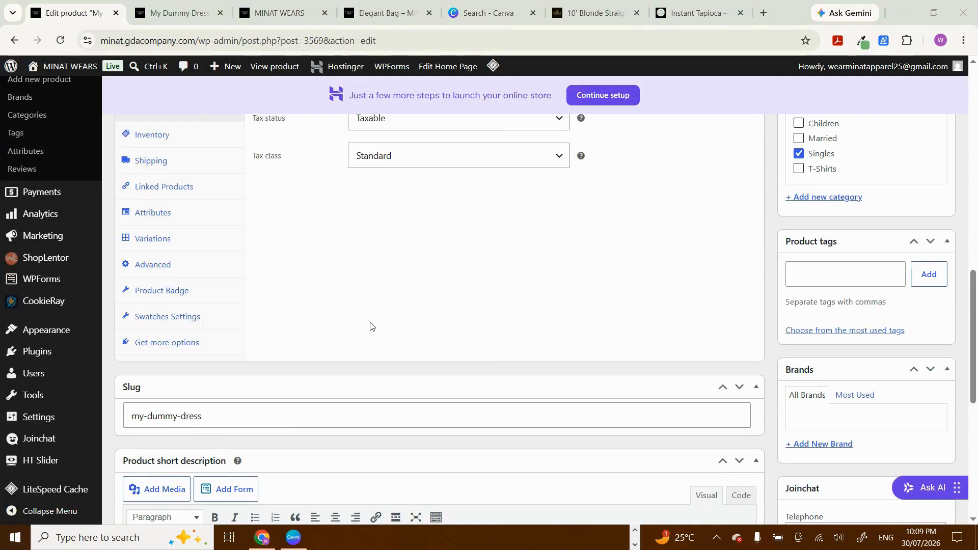
scroll(364, 324, "up", 3)
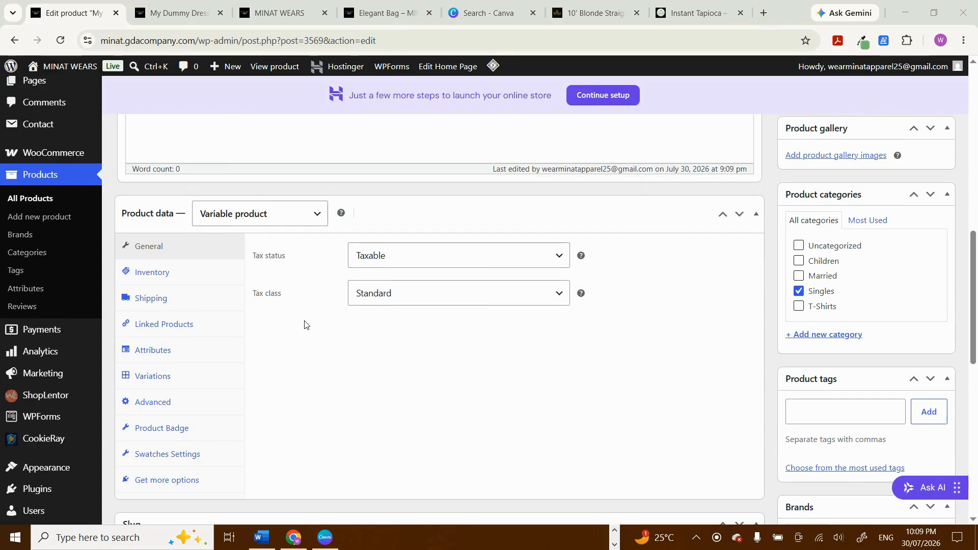
scroll(305, 324, "down", 2)
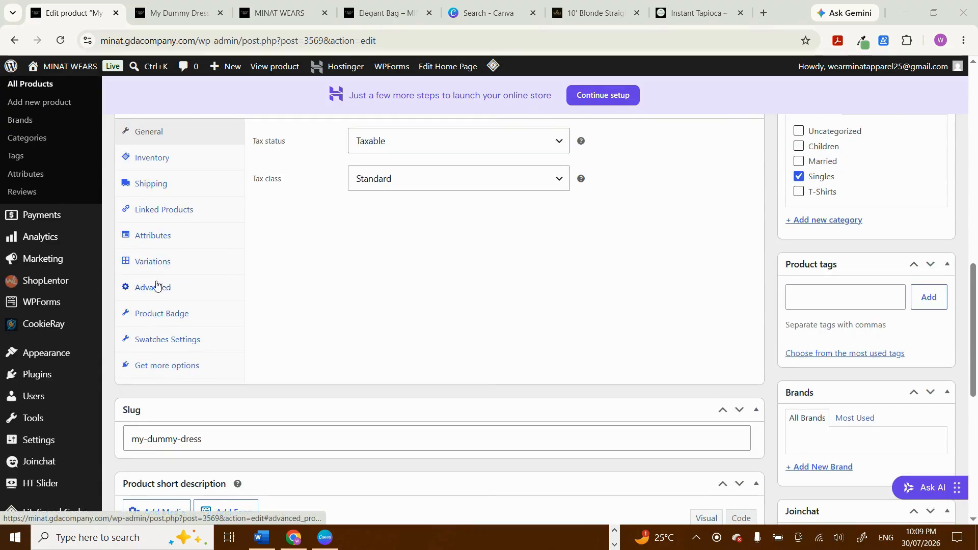
left_click(153, 263)
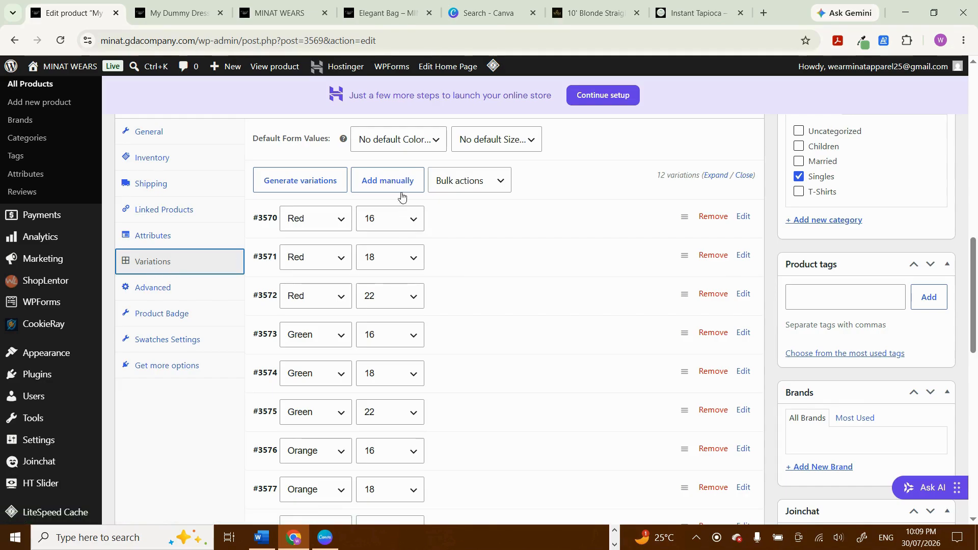
left_click(430, 140)
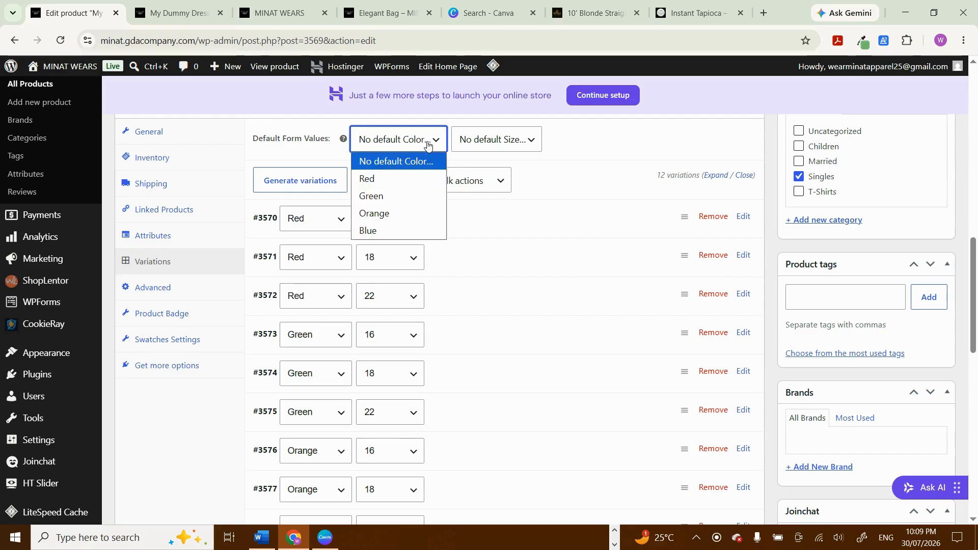
left_click(375, 179)
left_click(508, 140)
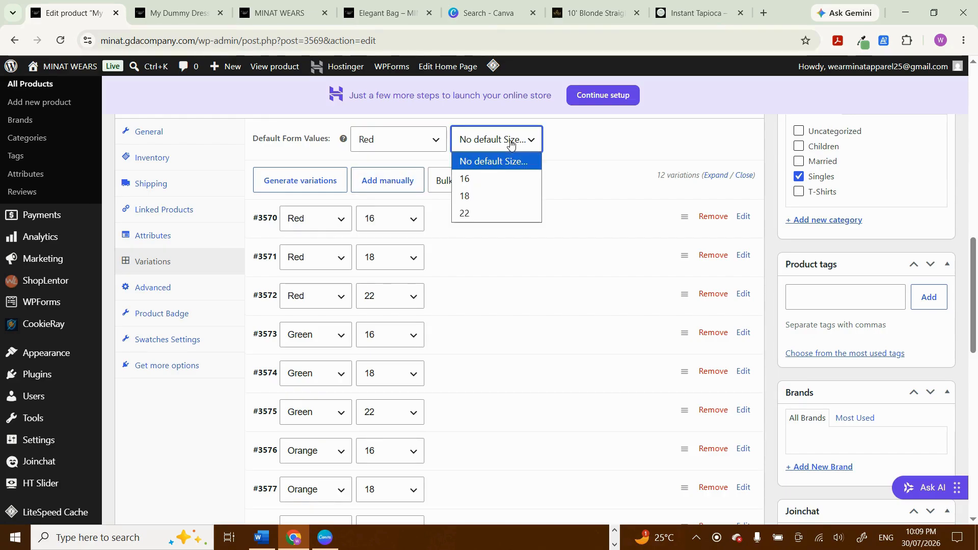
left_click(477, 180)
left_click(632, 148)
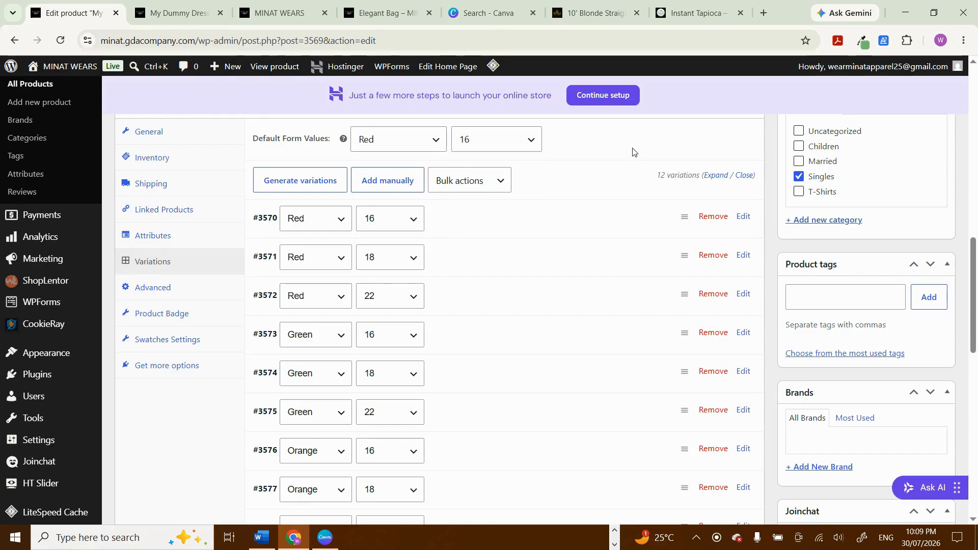
left_click(498, 185)
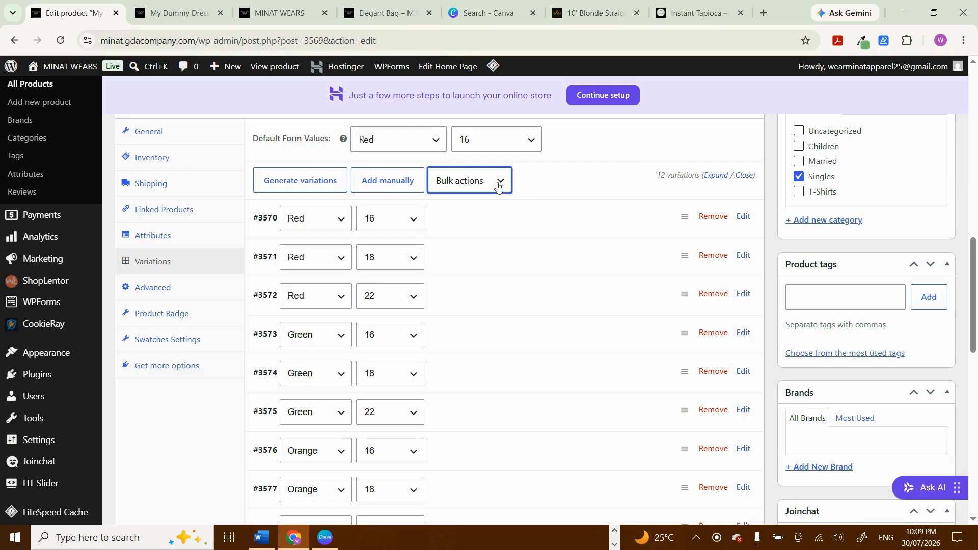
left_click(499, 184)
double_click(590, 143)
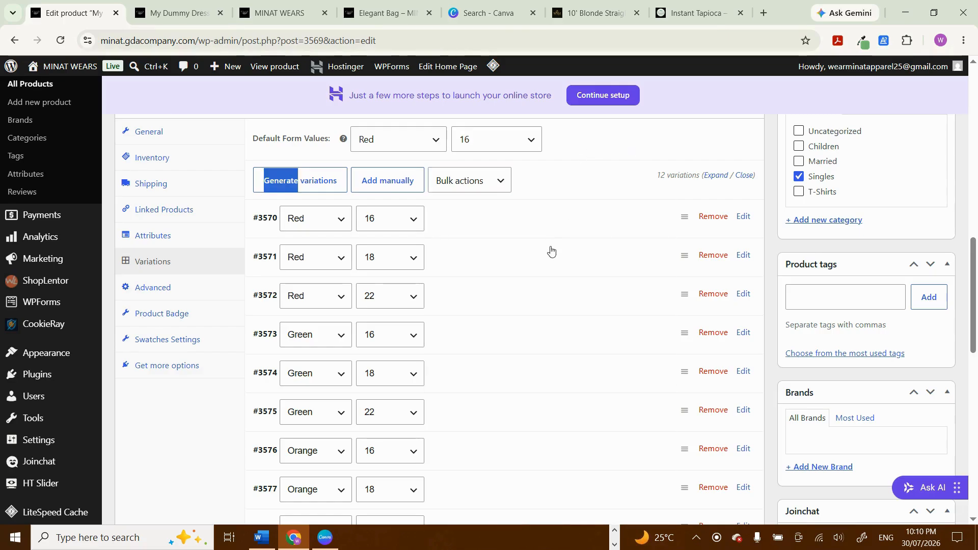
left_click(575, 193)
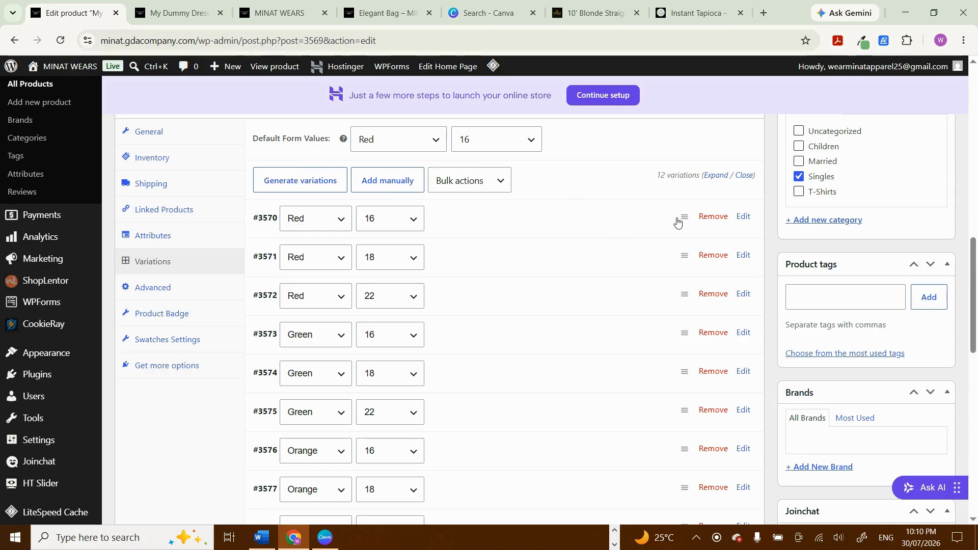
Step: Review the image, SKU, price and stock fields of the Red size 16 variation, dismiss the browser notification, and collapse the variation
left_click(743, 217)
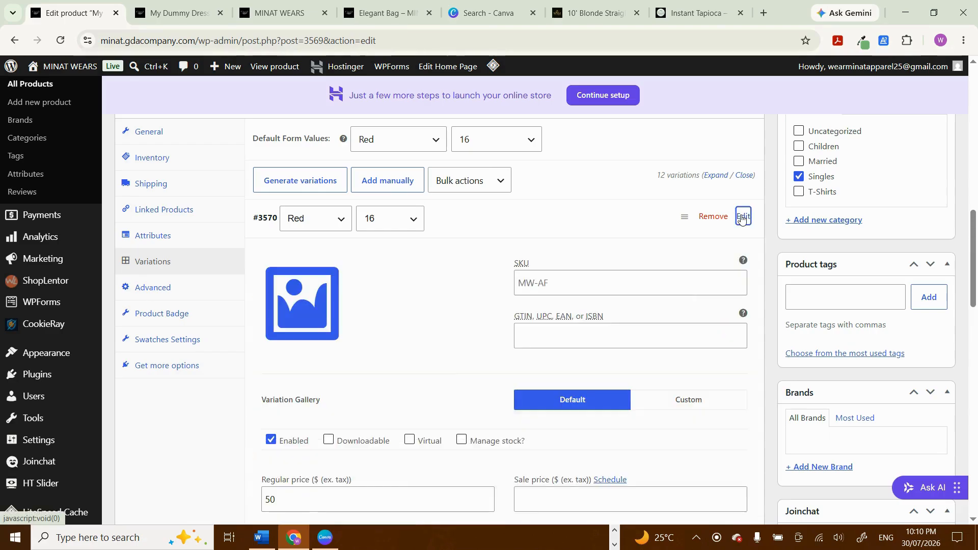
scroll(532, 191, "down", 4)
scroll(532, 192, "up", 2)
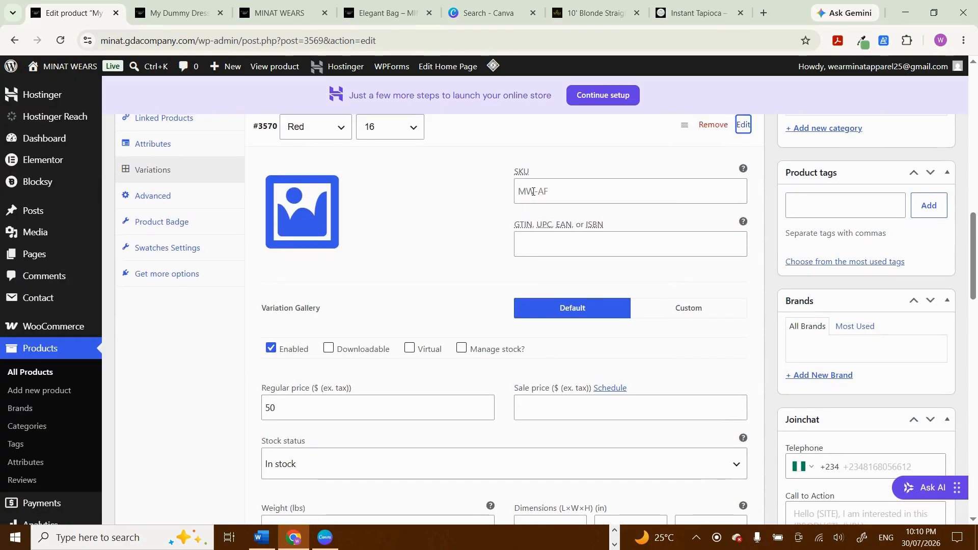
left_click(298, 208)
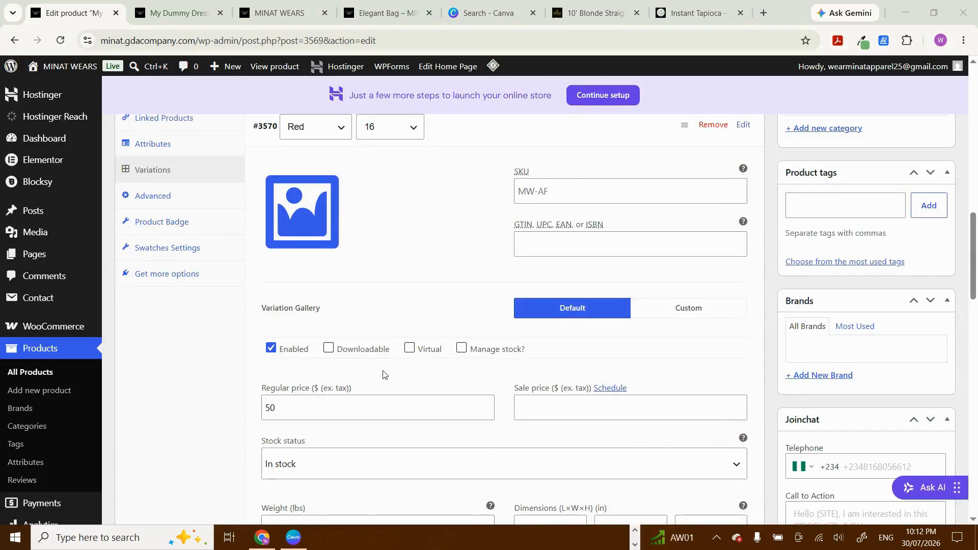
scroll(383, 374, "up", 1)
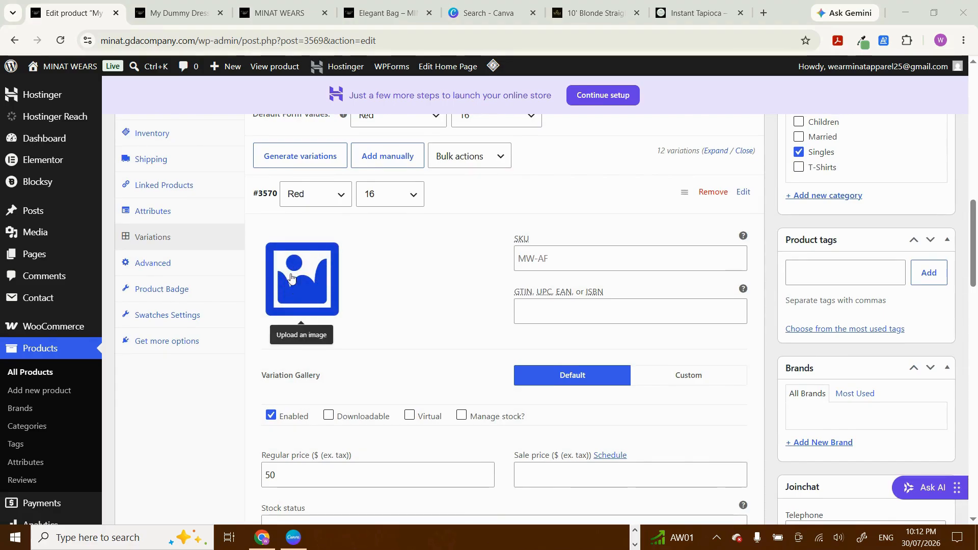
scroll(436, 343, "up", 3)
scroll(437, 286, "down", 2)
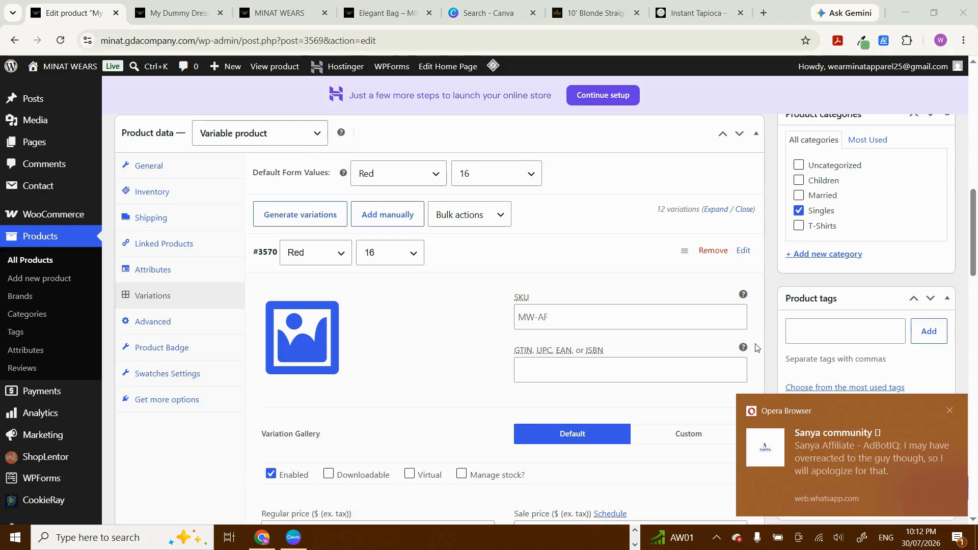
left_click(950, 412)
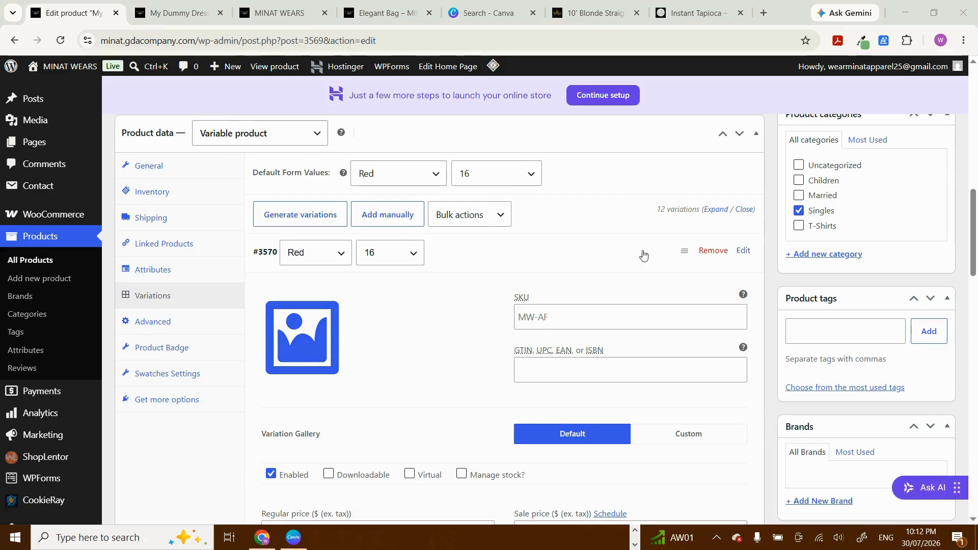
left_click(603, 255)
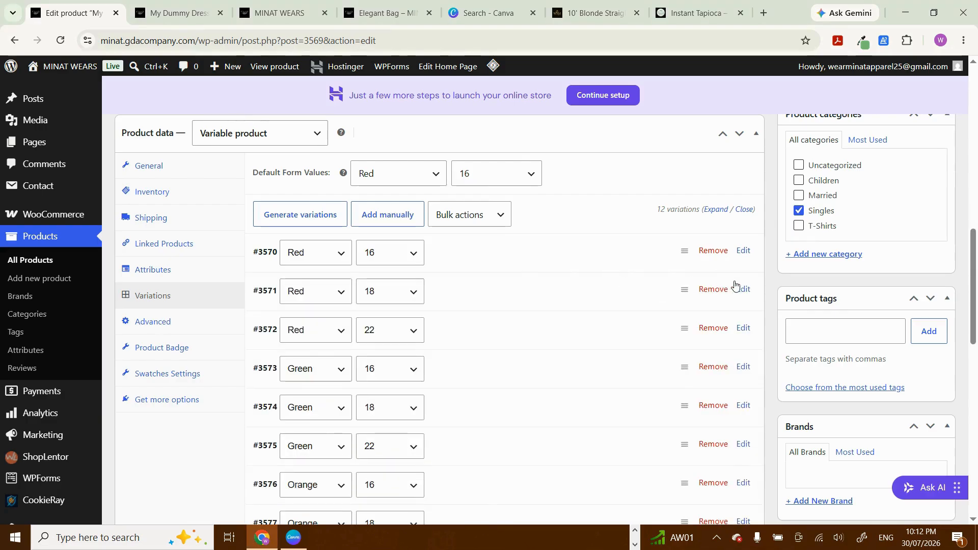
Step: Examine the Red size 18 variation's settings from image and price to shipping, tax class and description, and collapse it again
left_click(591, 296)
scroll(589, 293, "down", 2)
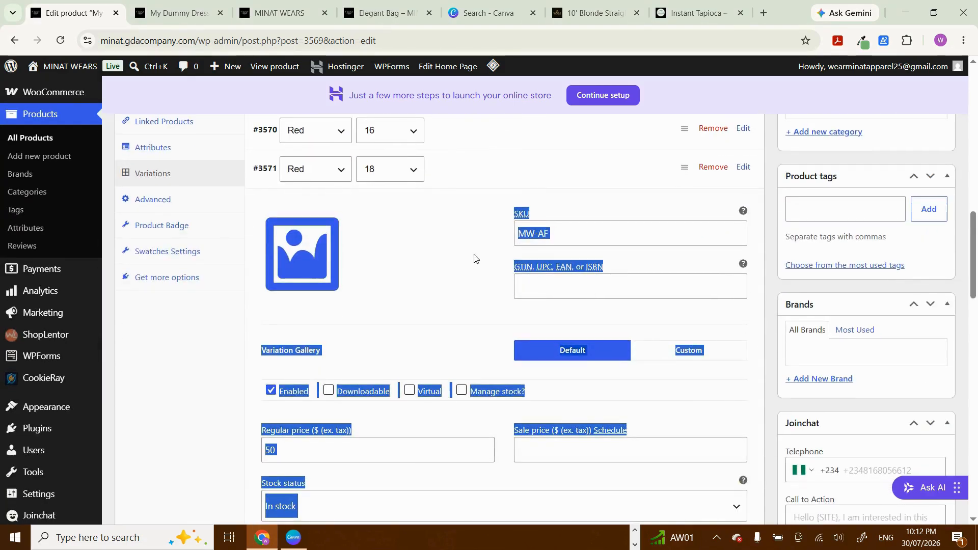
left_click(468, 253)
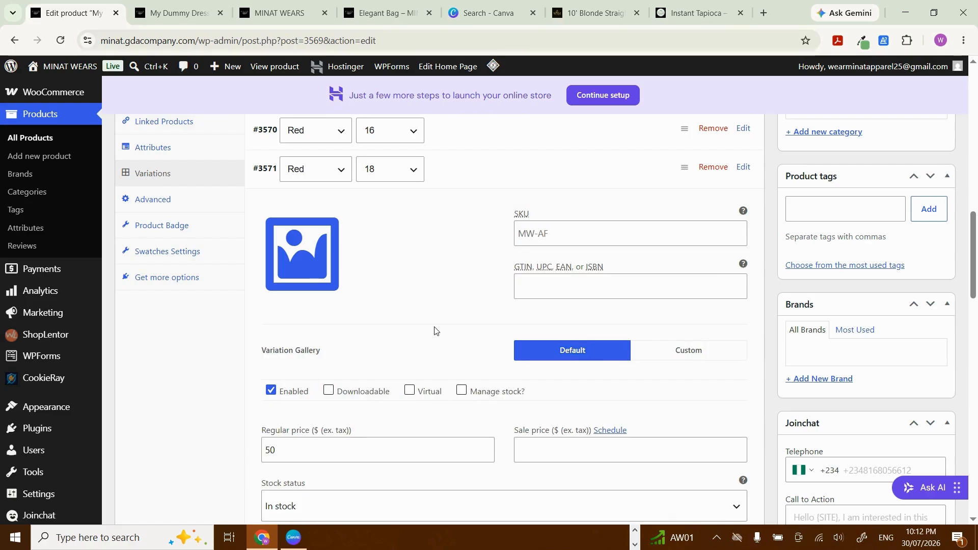
scroll(436, 330, "down", 3)
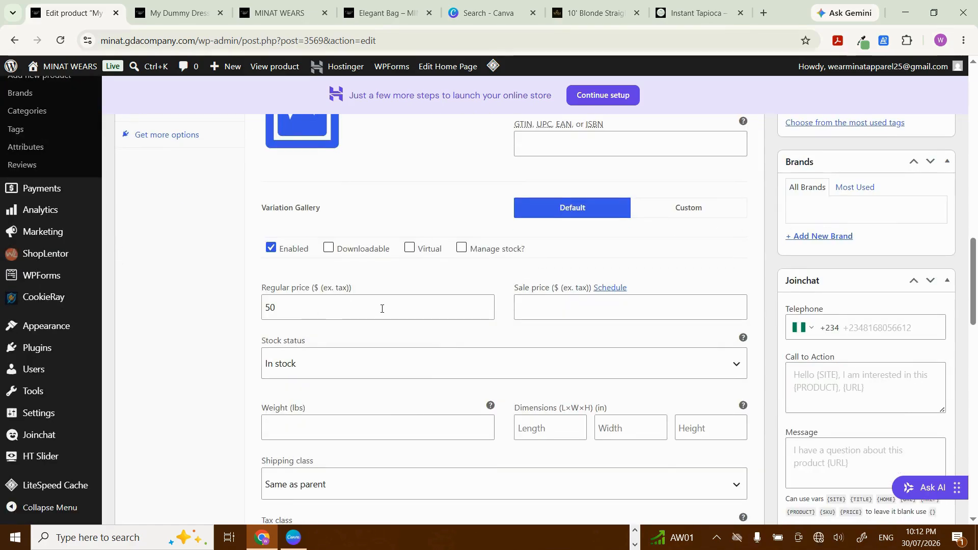
scroll(381, 308, "down", 3)
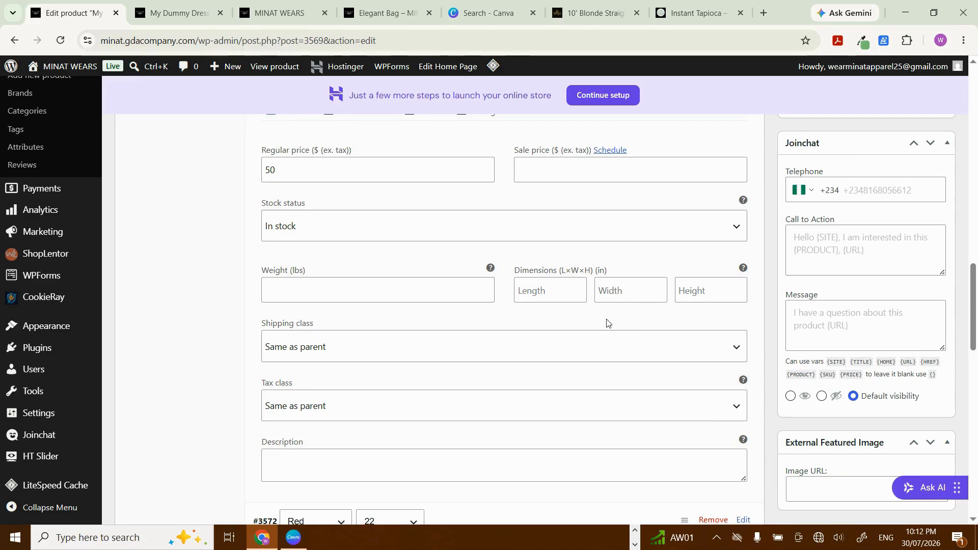
scroll(607, 321, "down", 3)
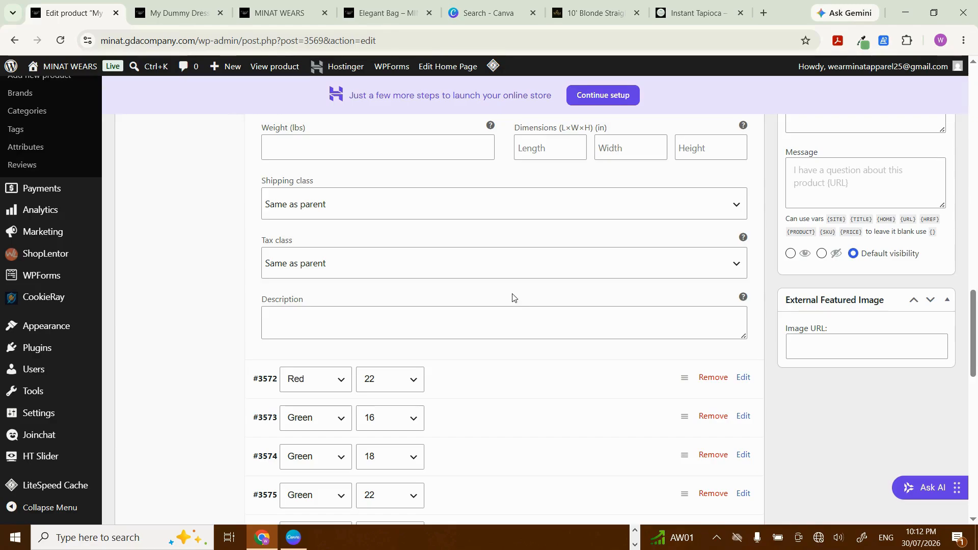
scroll(513, 297, "up", 10)
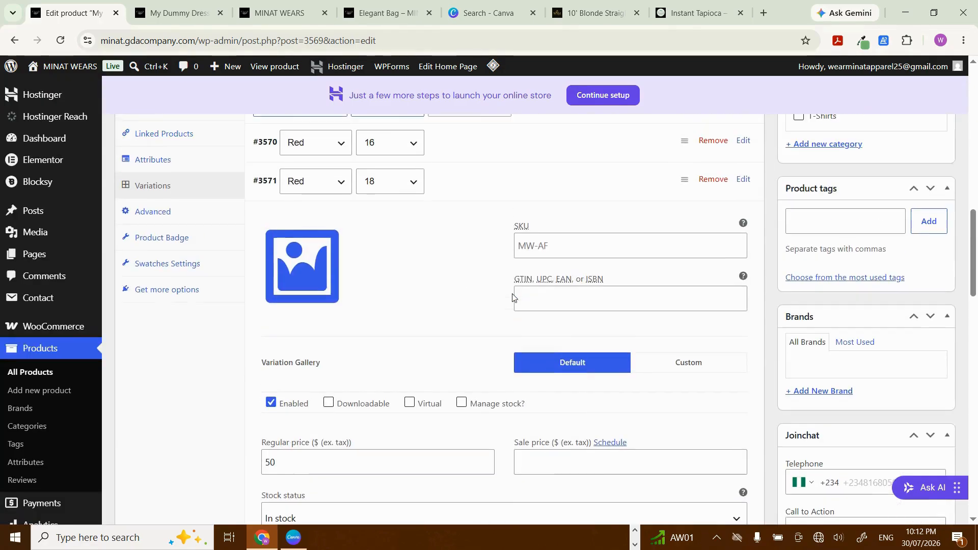
scroll(535, 375, "up", 2)
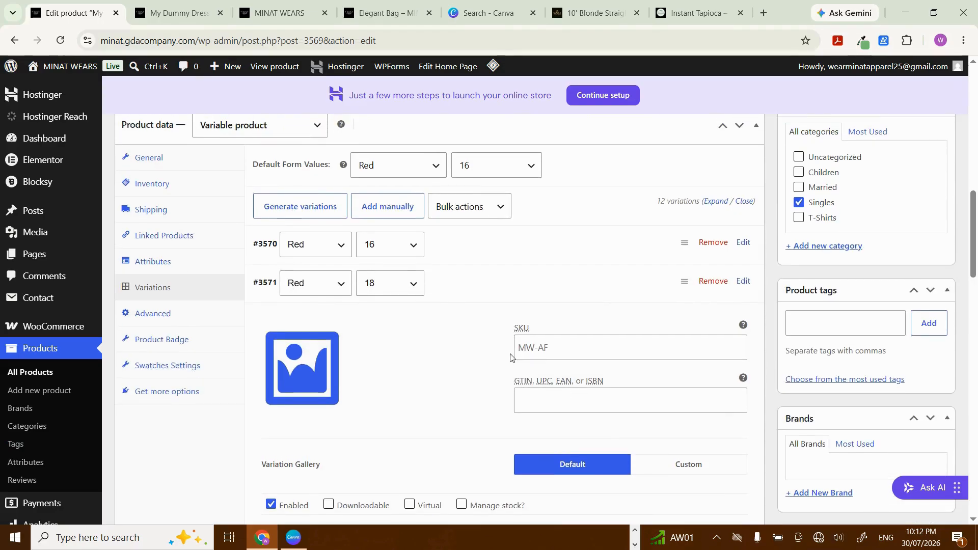
left_click(507, 286)
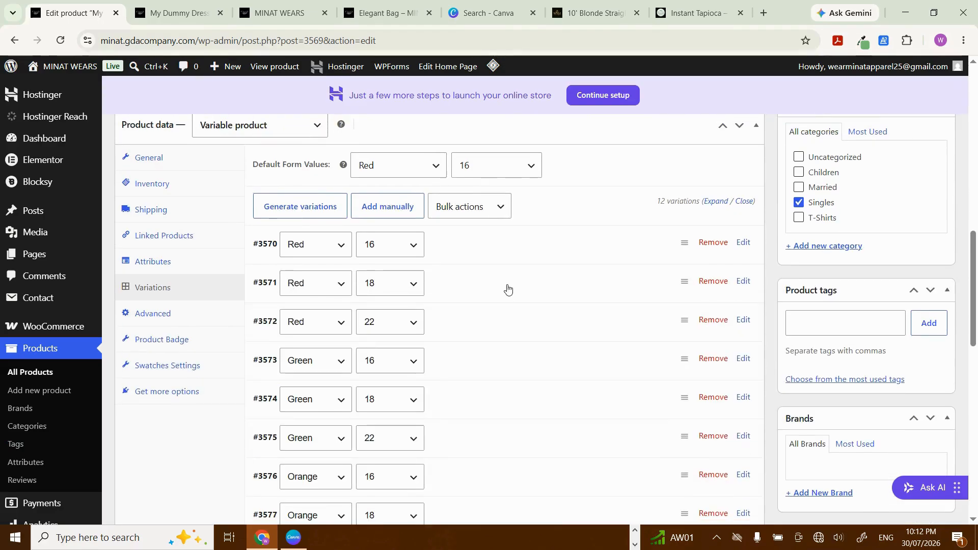
Step: Open the Red size 22 variation and examine its price and stock settings
left_click(582, 325)
scroll(582, 325, "down", 5)
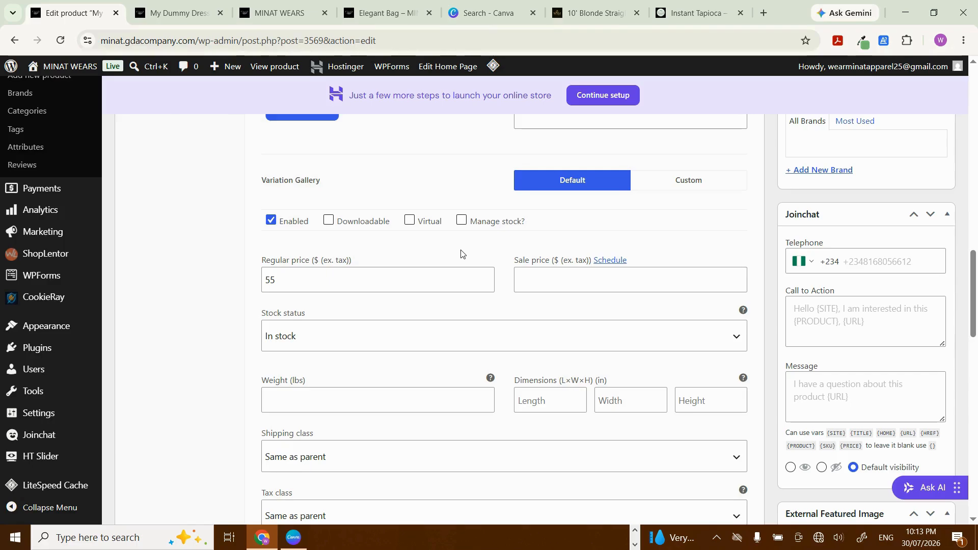
scroll(461, 255, "down", 2)
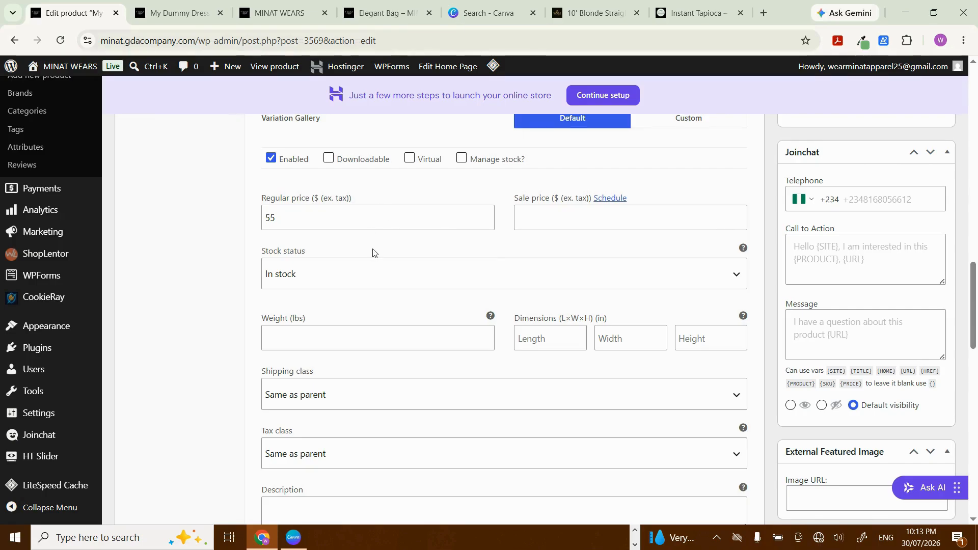
Step: Try a sale price of 50 on the Red size 22 variation and clear it again
left_click(572, 220)
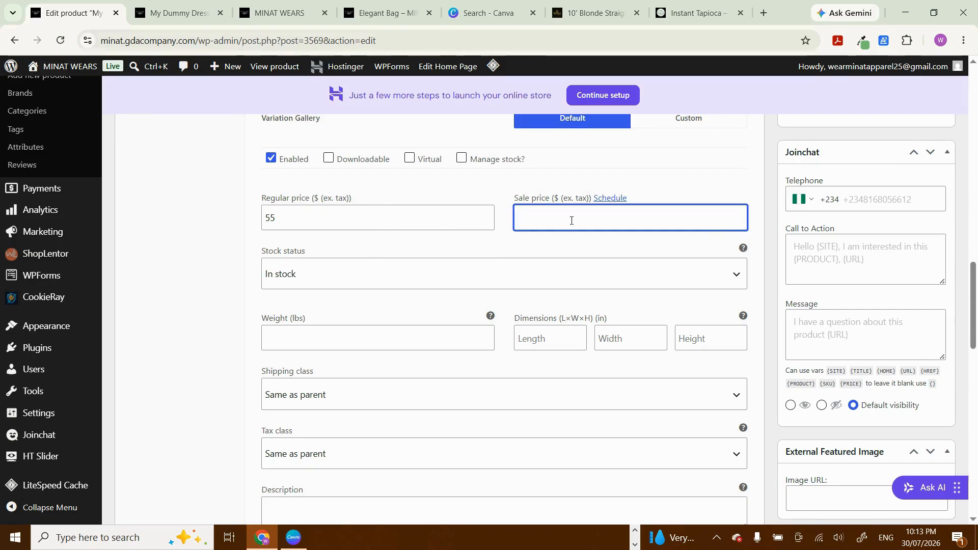
type("50")
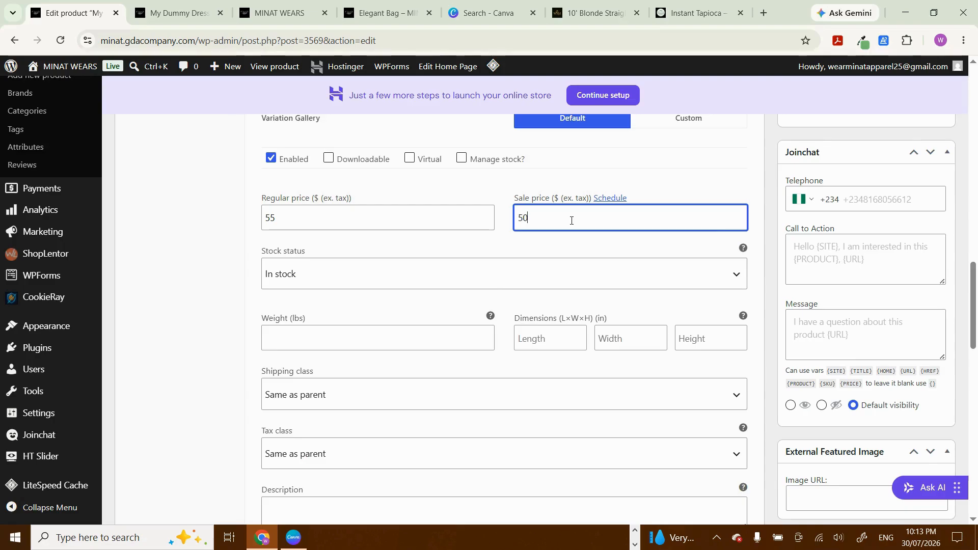
double_click(496, 241)
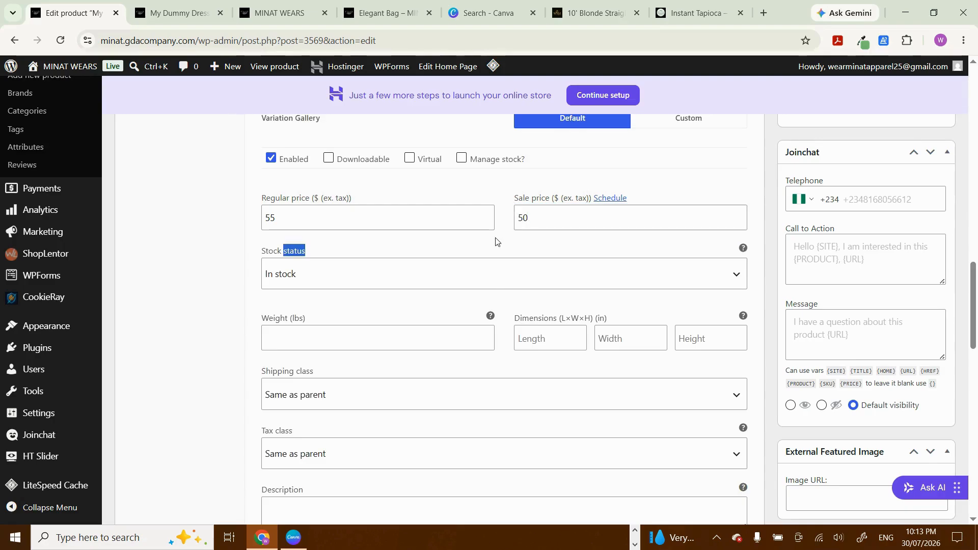
left_click(496, 241)
double_click(557, 223)
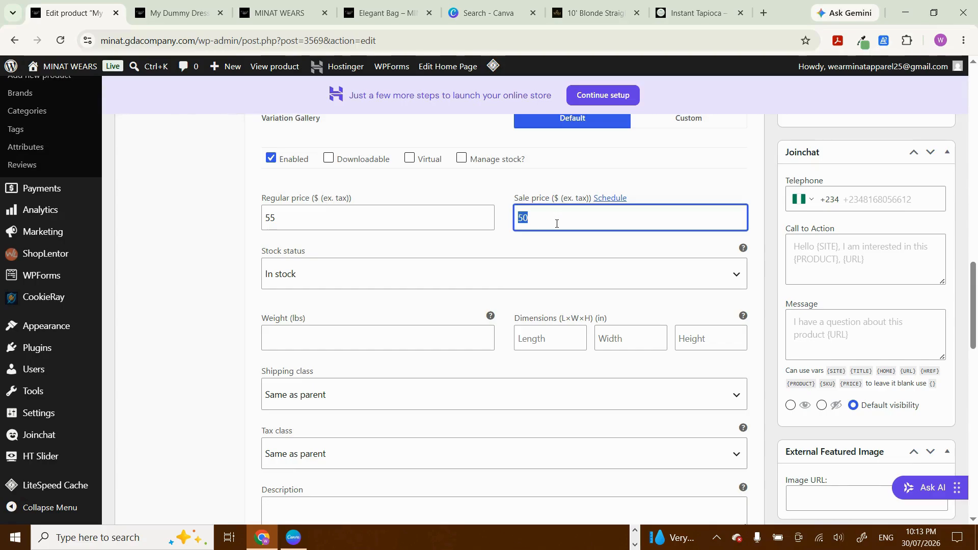
left_click(489, 240)
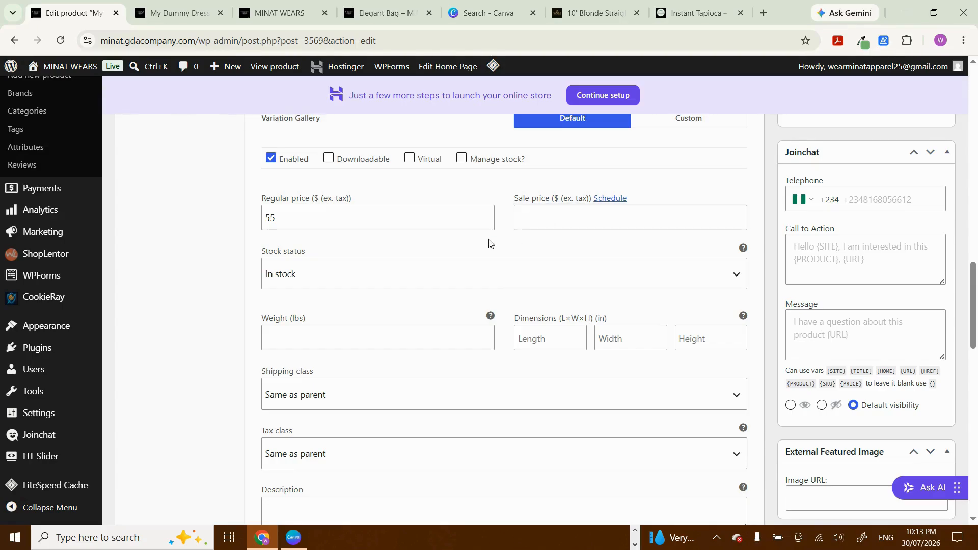
Step: Expand the Green size 16 variation and set its regular price to 70
scroll(489, 243, "down", 6)
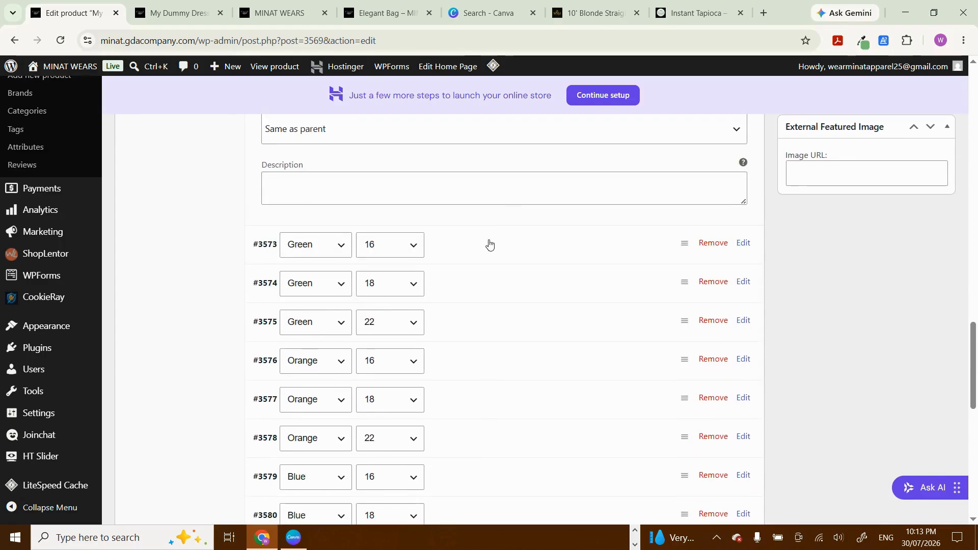
left_click(517, 248)
scroll(517, 250, "down", 4)
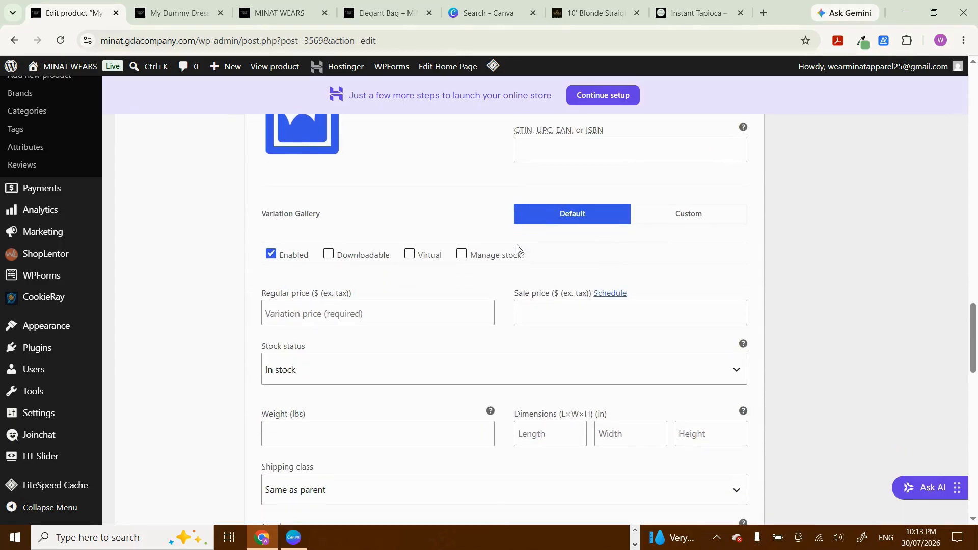
left_click(371, 314)
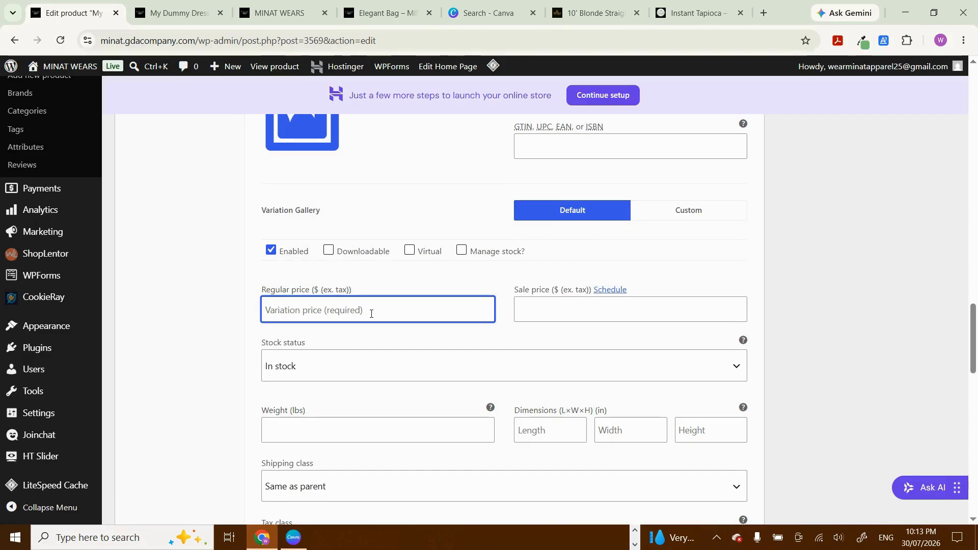
type("70")
Step: Expand the Green size 18 variation and set its regular price to 75
scroll(371, 314, "down", 9)
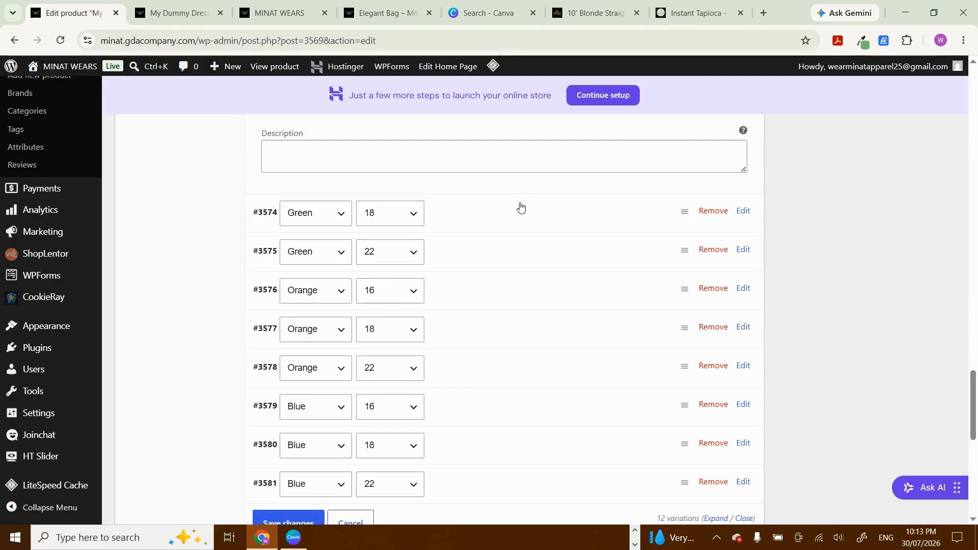
left_click(520, 203)
scroll(521, 206, "down", 5)
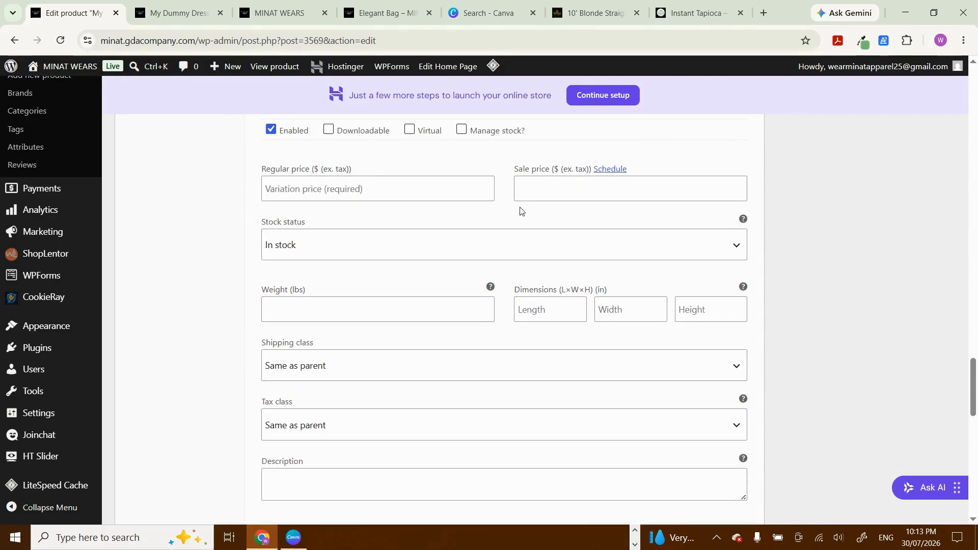
left_click(416, 191)
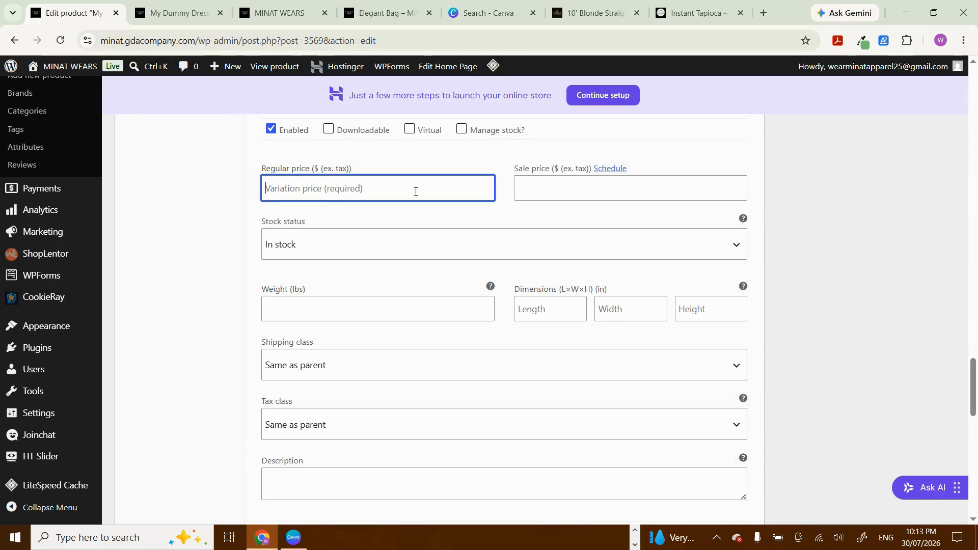
type("25")
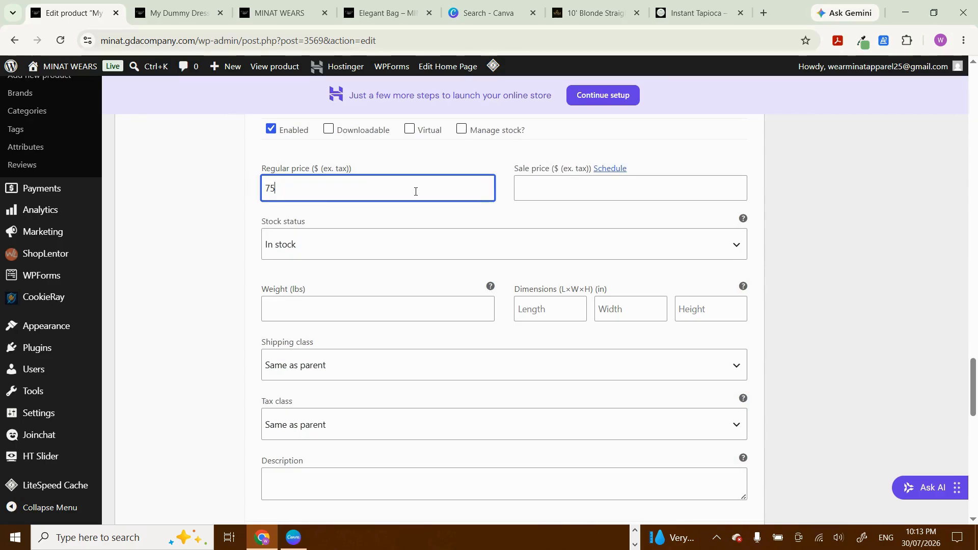
Step: Expand the Green size 22 variation and set its regular price to 80
scroll(416, 191, "down", 6)
left_click(482, 184)
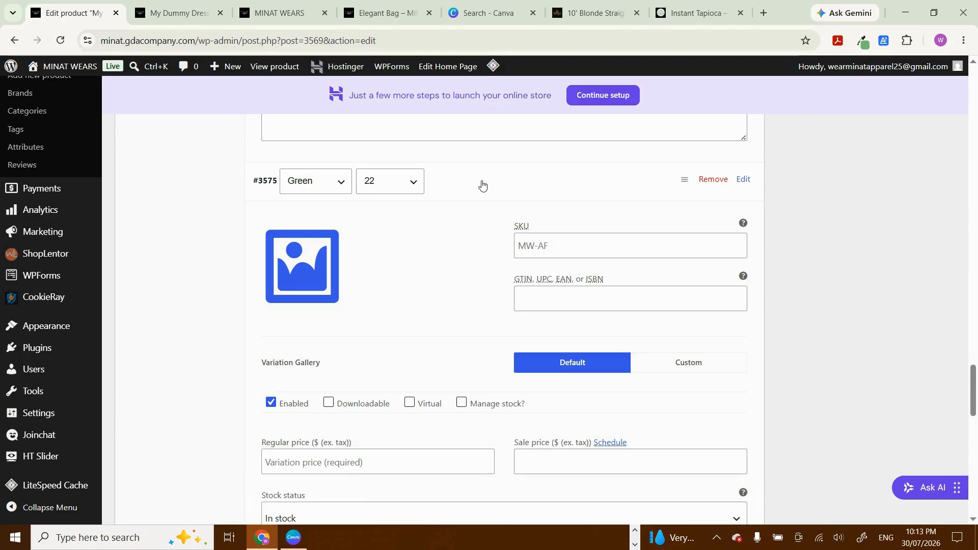
scroll(483, 183, "down", 3)
left_click(410, 308)
type("80")
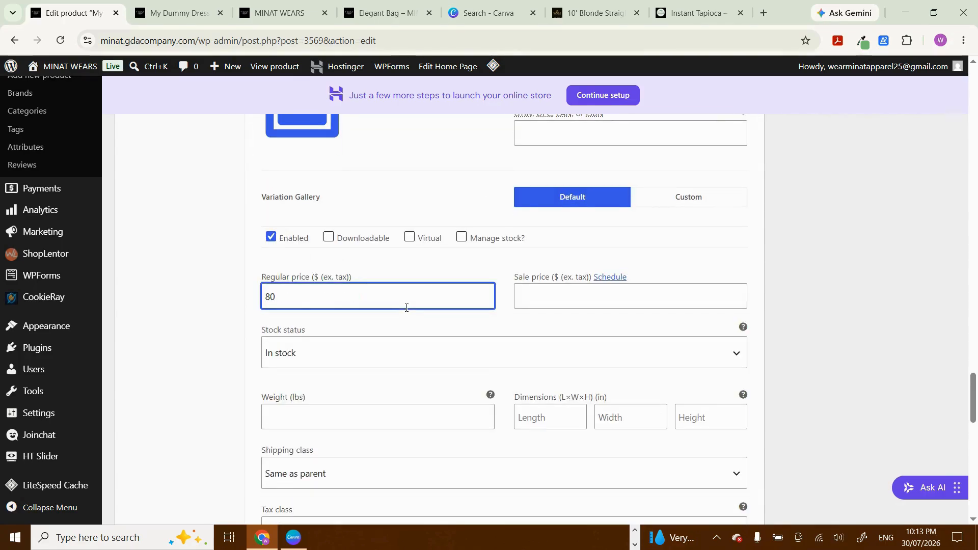
scroll(406, 307, "down", 8)
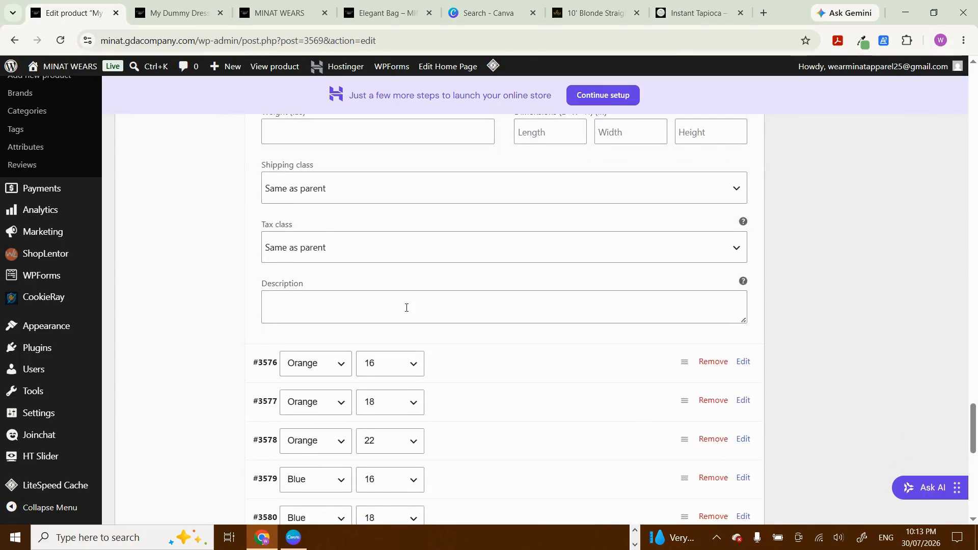
Step: Expand the Orange size 16 variation and set its regular price to 50
scroll(533, 247, "down", 2)
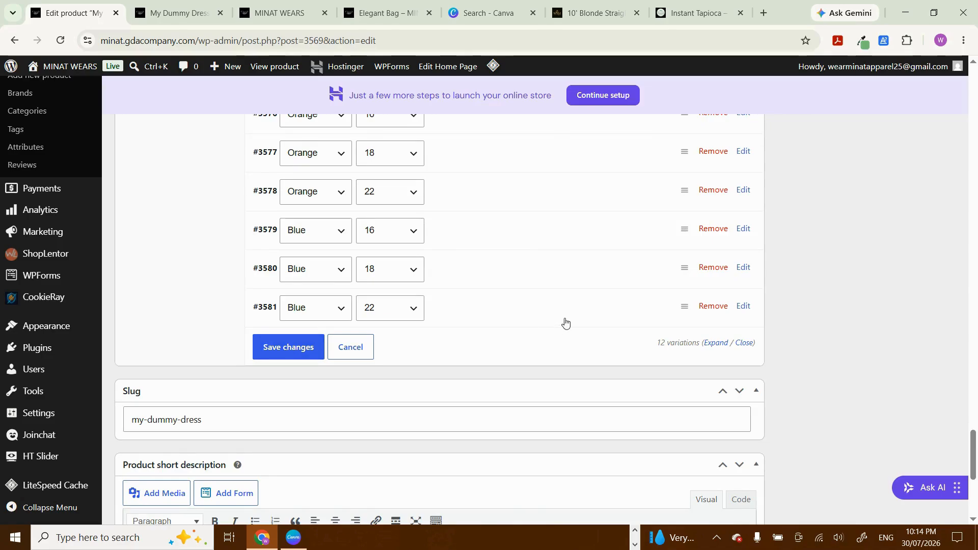
scroll(564, 323, "up", 3)
left_click(517, 229)
scroll(516, 224, "down", 4)
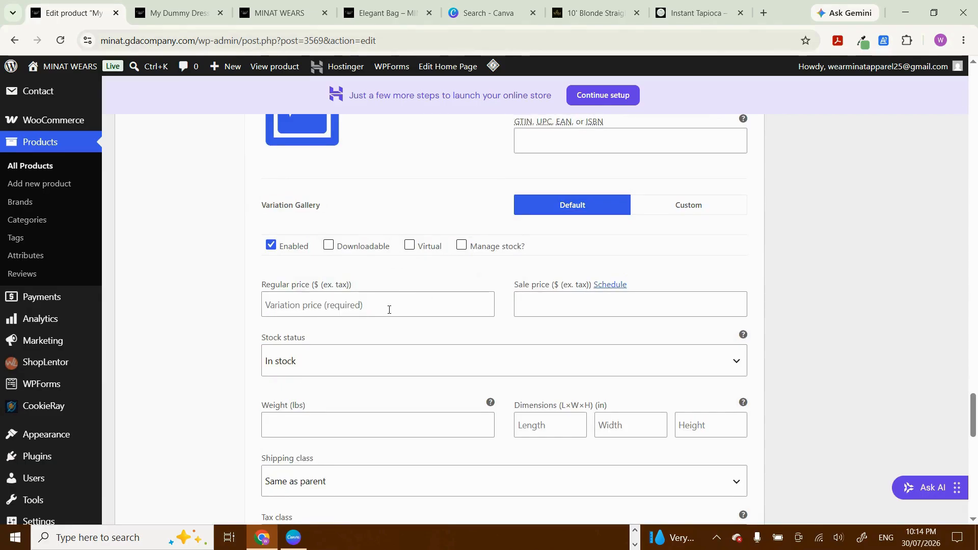
left_click(389, 309)
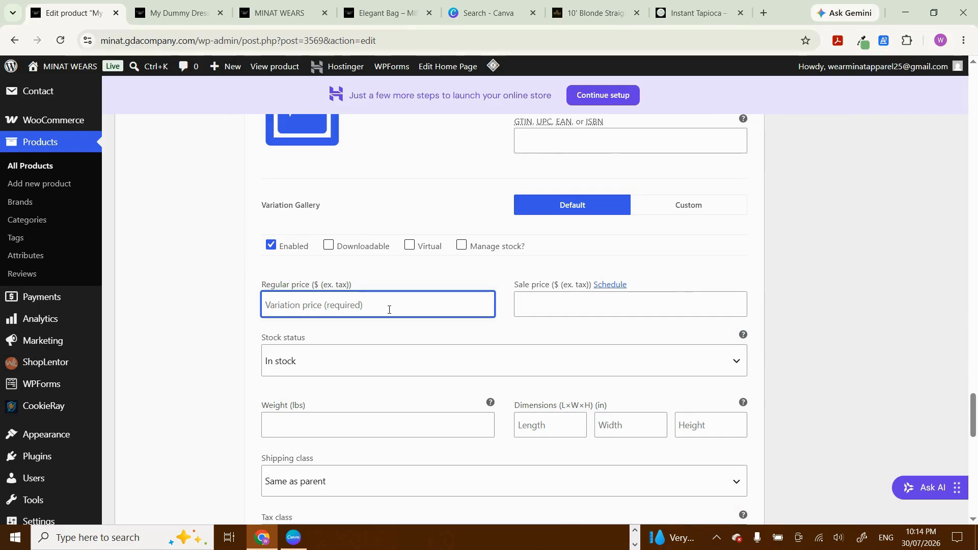
type("18")
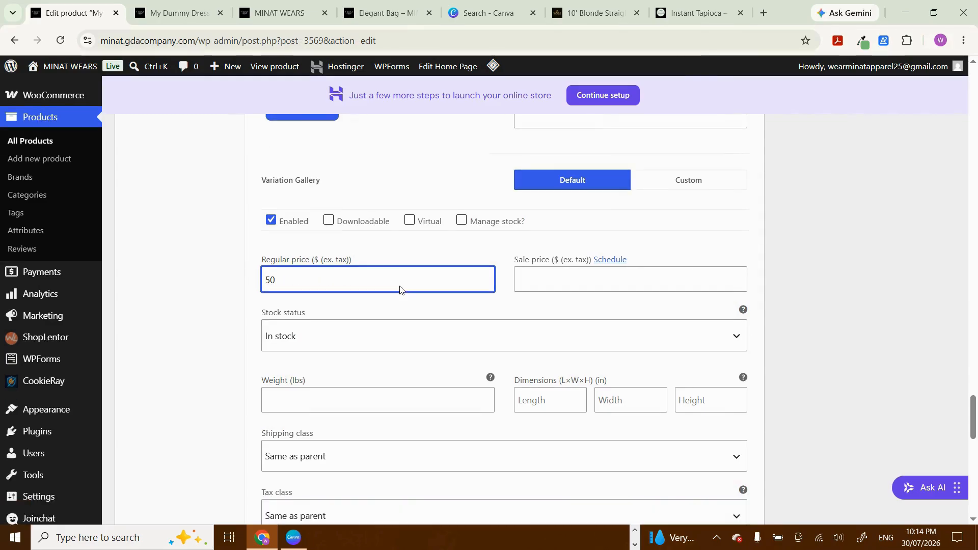
Step: Expand the Orange size 18 variation, set its regular price to 80, and dismiss the browser notification
scroll(397, 290, "down", 8)
double_click(494, 271)
scroll(493, 271, "down", 5)
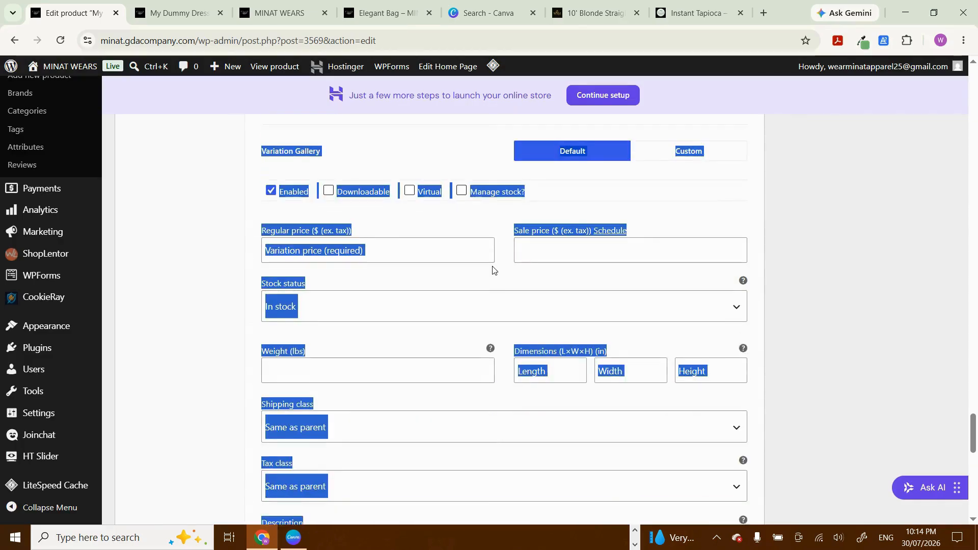
left_click(449, 237)
left_click(449, 236)
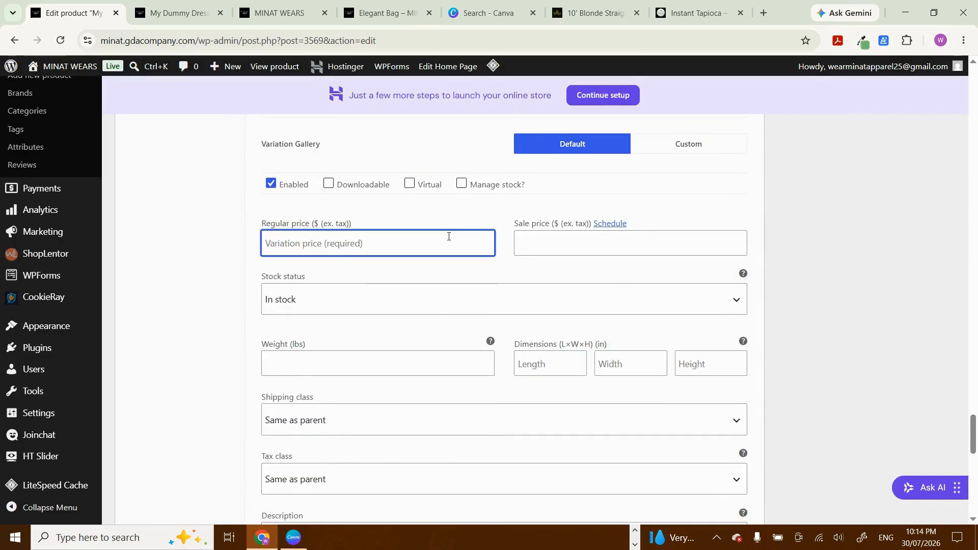
type("18")
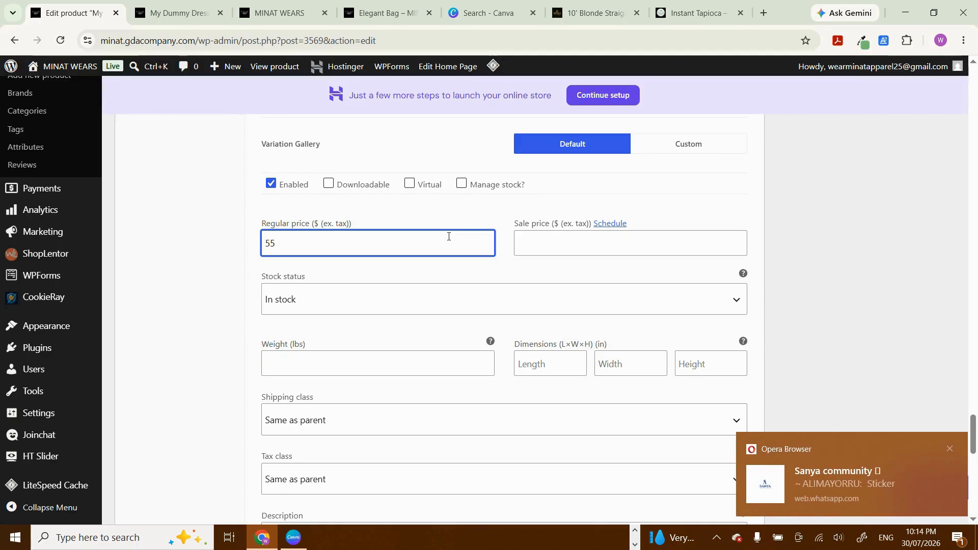
key("BackSpace")
key("BackSpace")
type("80")
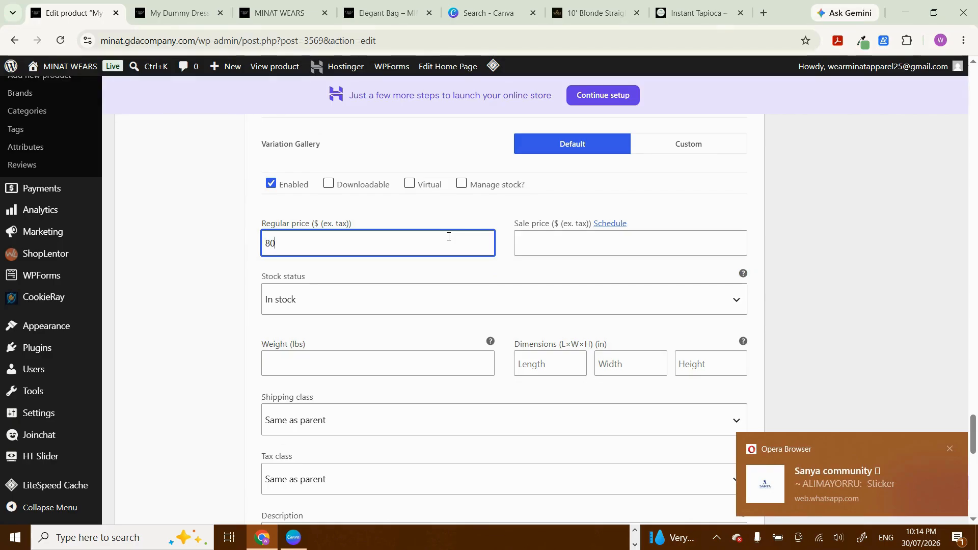
left_click(951, 449)
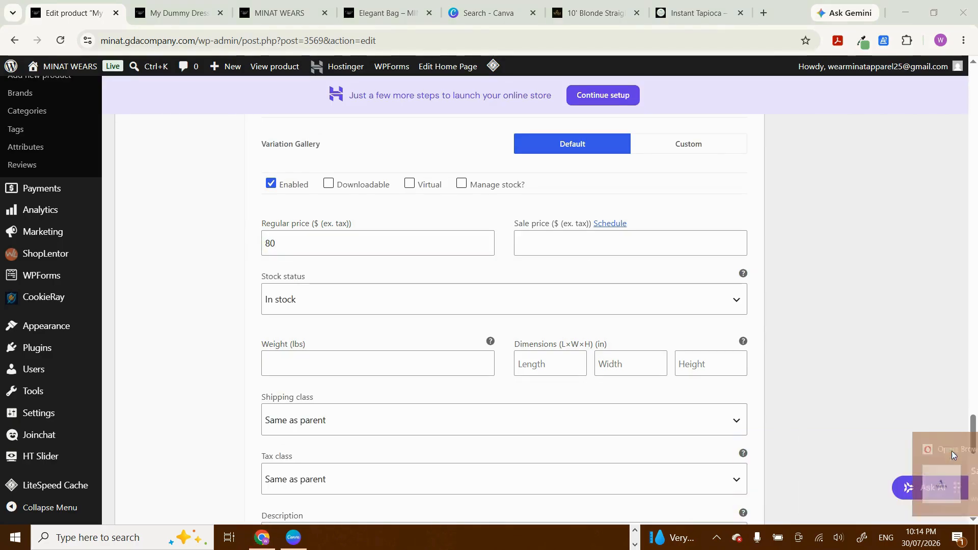
double_click(452, 332)
Step: Expand the Orange size 22 variation and fill in its regular price
scroll(452, 332, "down", 6)
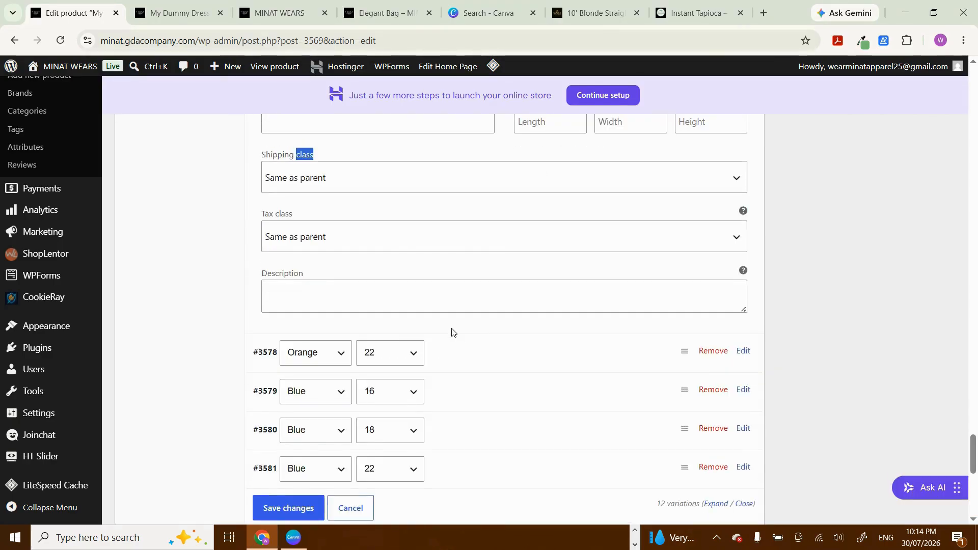
left_click(511, 273)
scroll(511, 273, "down", 3)
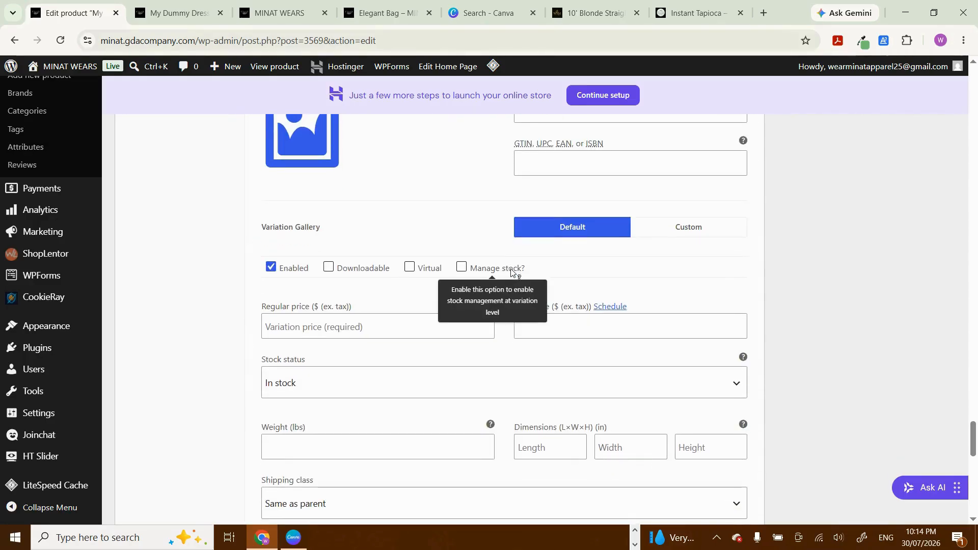
left_click(373, 329)
type("58")
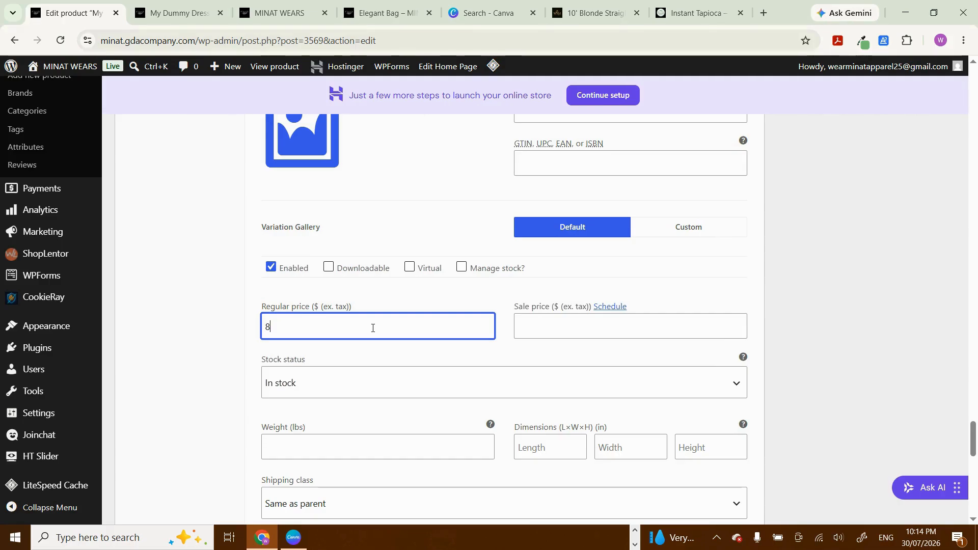
Step: Expand the Blue size 16 variation and set its regular price to 90
scroll(373, 328, "down", 5)
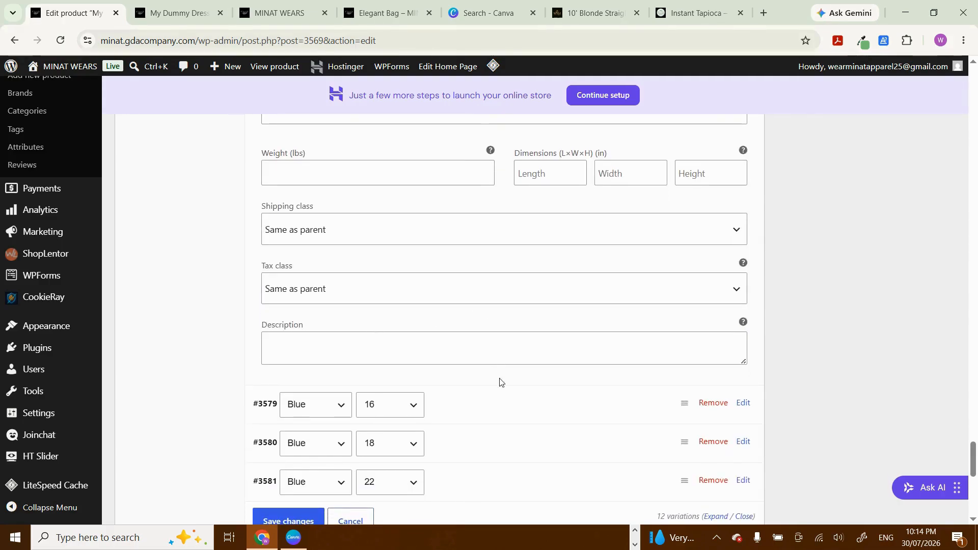
left_click(498, 407)
scroll(499, 406, "down", 6)
scroll(499, 406, "down", 1)
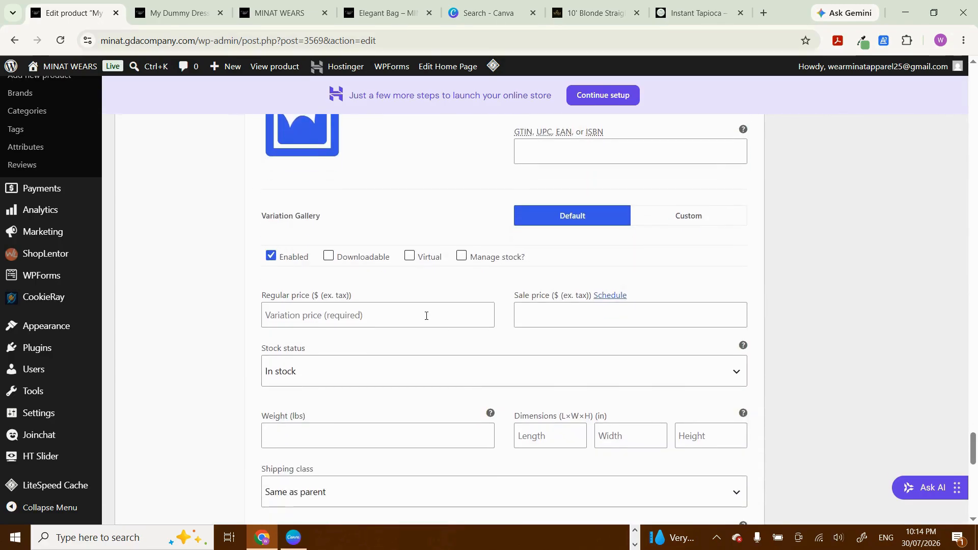
left_click(425, 315)
type("58")
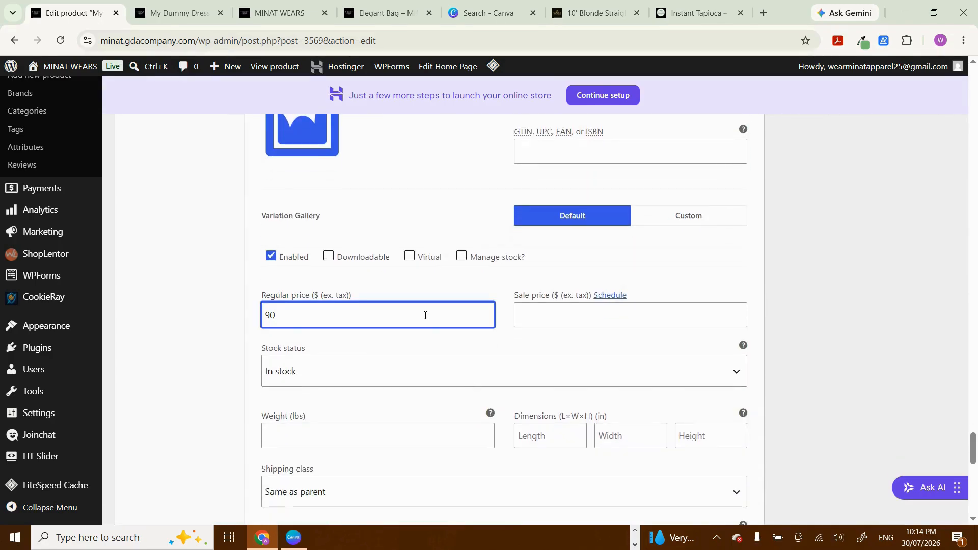
Step: Expand the Blue size 18 variation and fill in its regular price
scroll(444, 184, "down", 7)
scroll(487, 203, "down", 2)
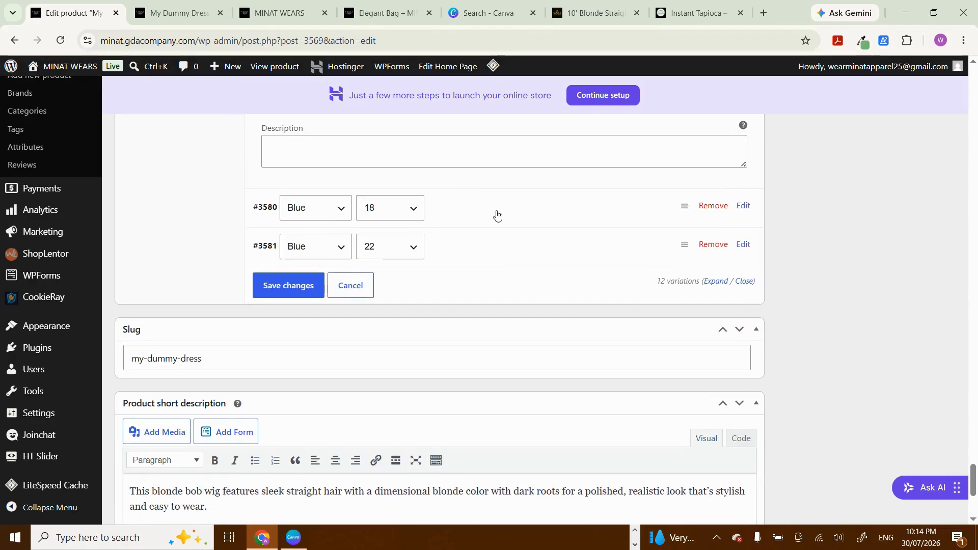
left_click(498, 214)
scroll(497, 214, "down", 4)
left_click(431, 290)
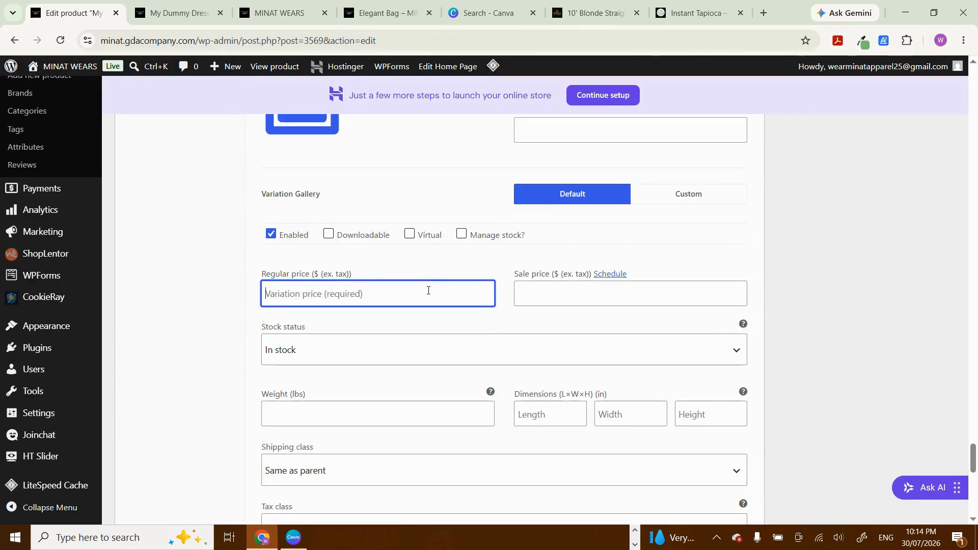
type("9")
type("8")
Step: Expand the Blue size 22 variation and set its regular price to 100
scroll(428, 291, "down", 6)
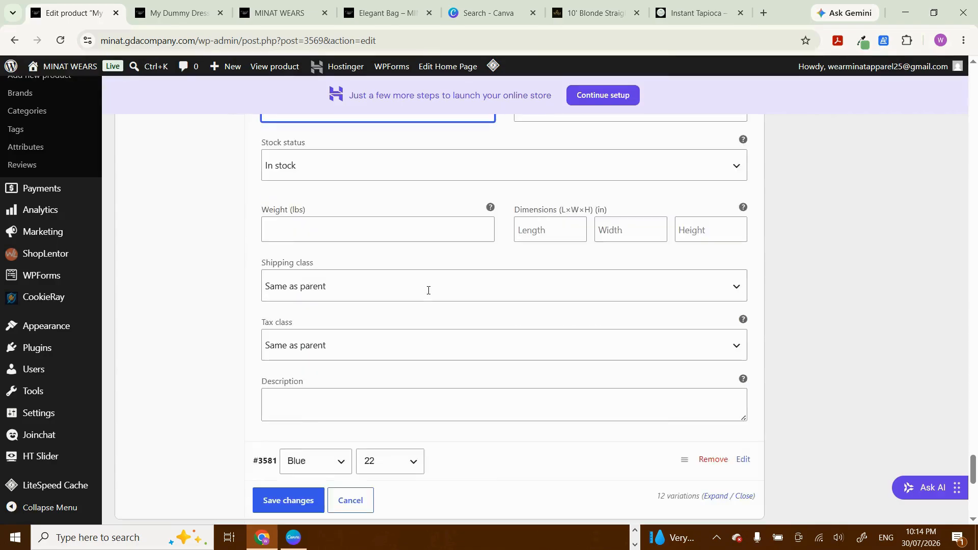
left_click(463, 340)
scroll(462, 339, "down", 5)
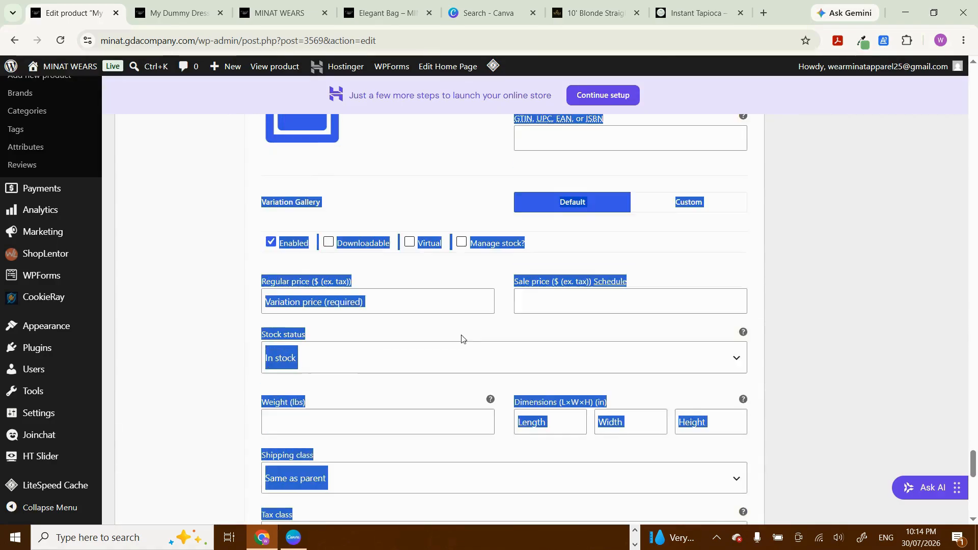
left_click(440, 298)
left_click(440, 299)
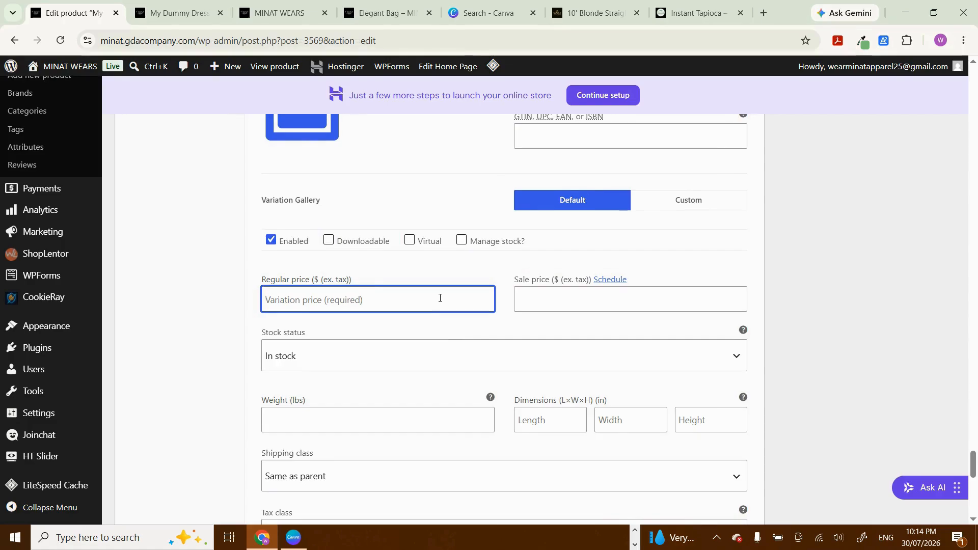
type("100")
scroll(440, 299, "down", 6)
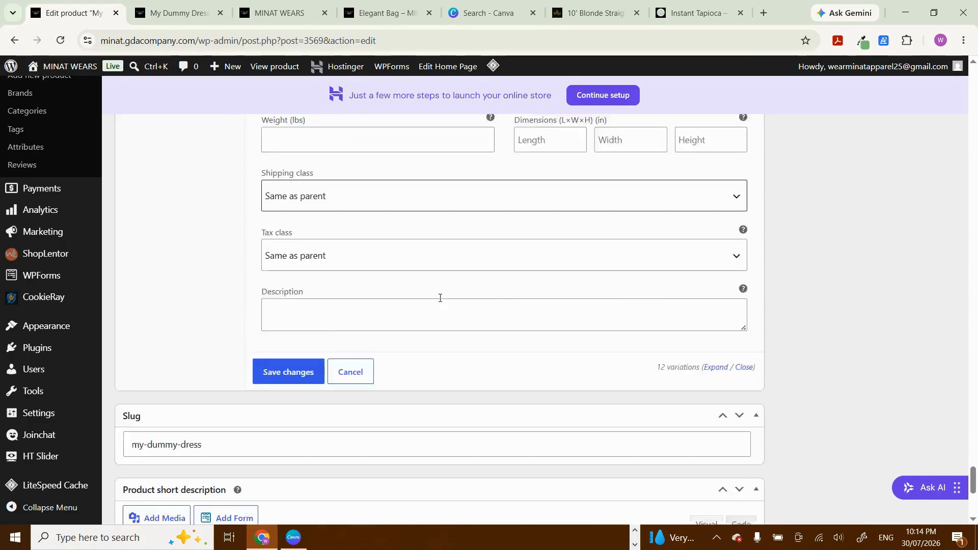
Step: Save the variation changes and update the My Dummy Dress product
left_click(286, 272)
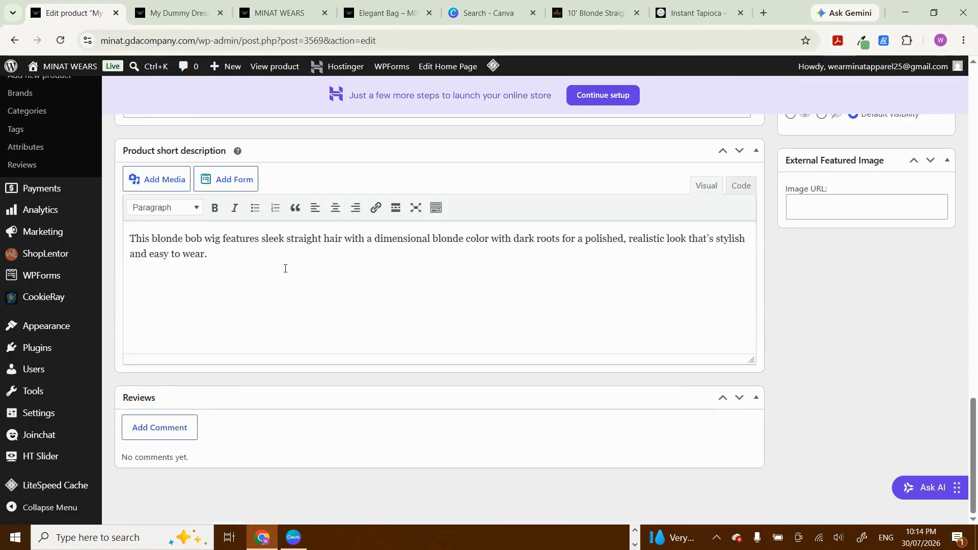
scroll(286, 269, "up", 8)
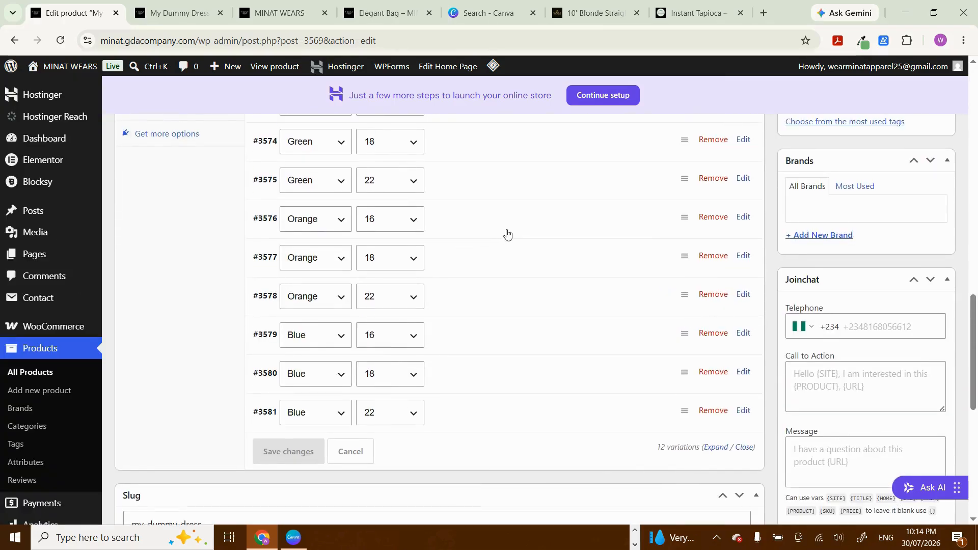
left_click(525, 224)
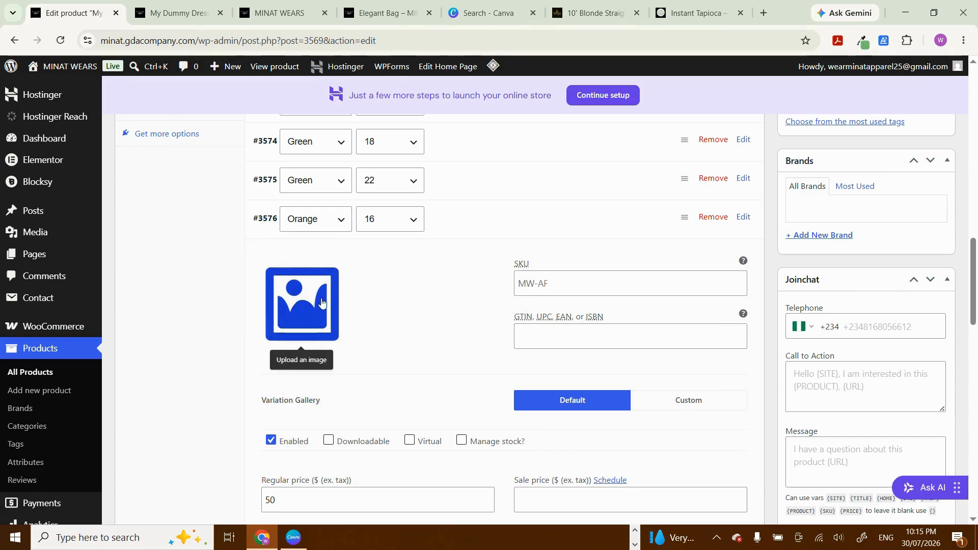
scroll(512, 227, "up", 20)
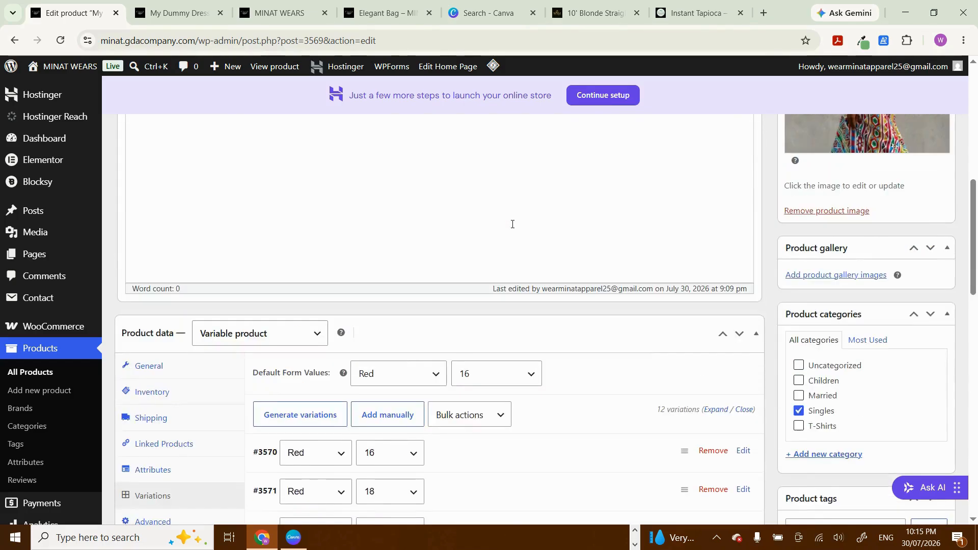
left_click(922, 330)
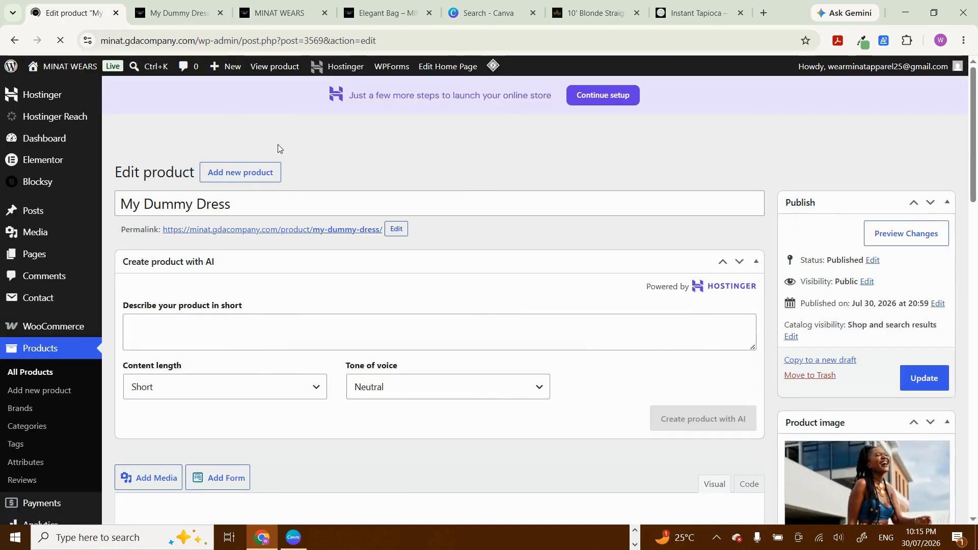
Step: Reload the My Dummy Dress store page and examine its price and its Color and Size options
left_click(180, 15)
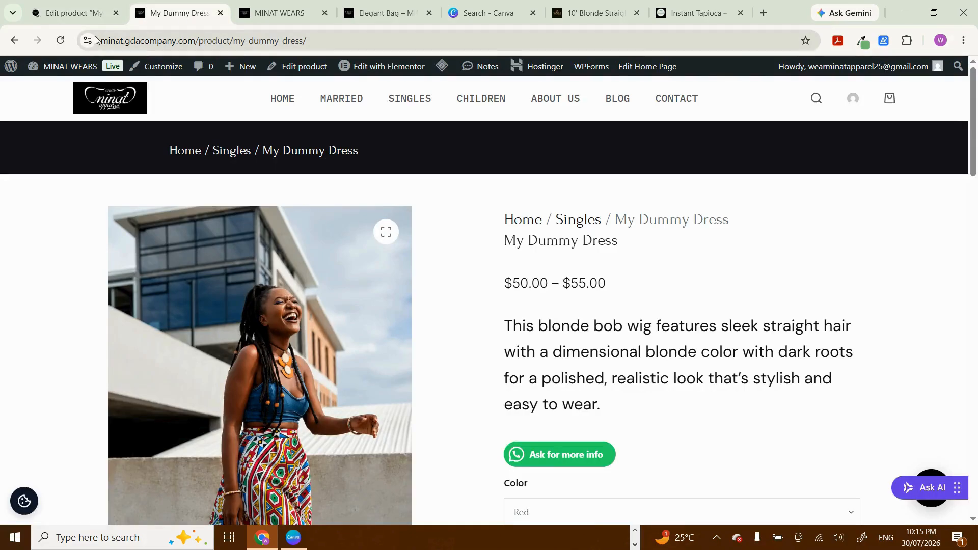
left_click(60, 39)
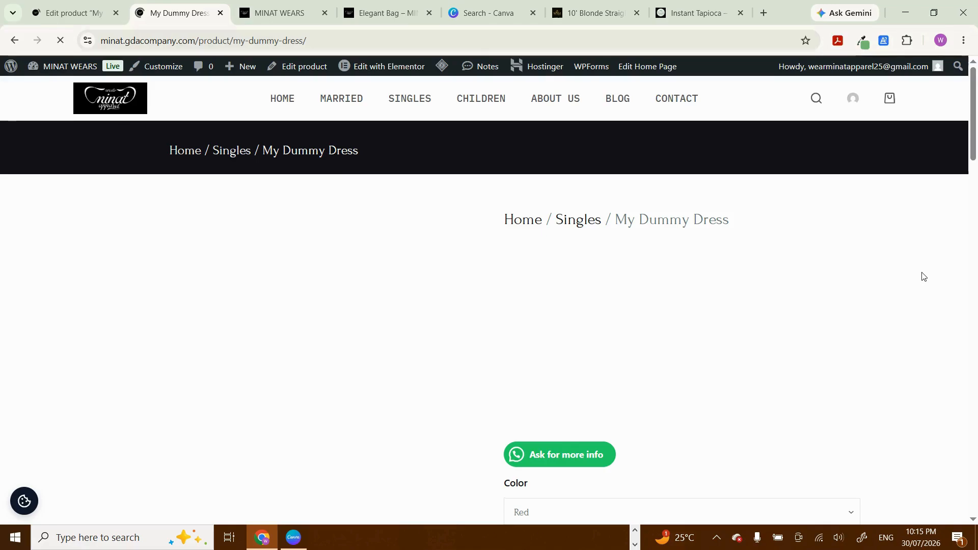
scroll(923, 277, "down", 5)
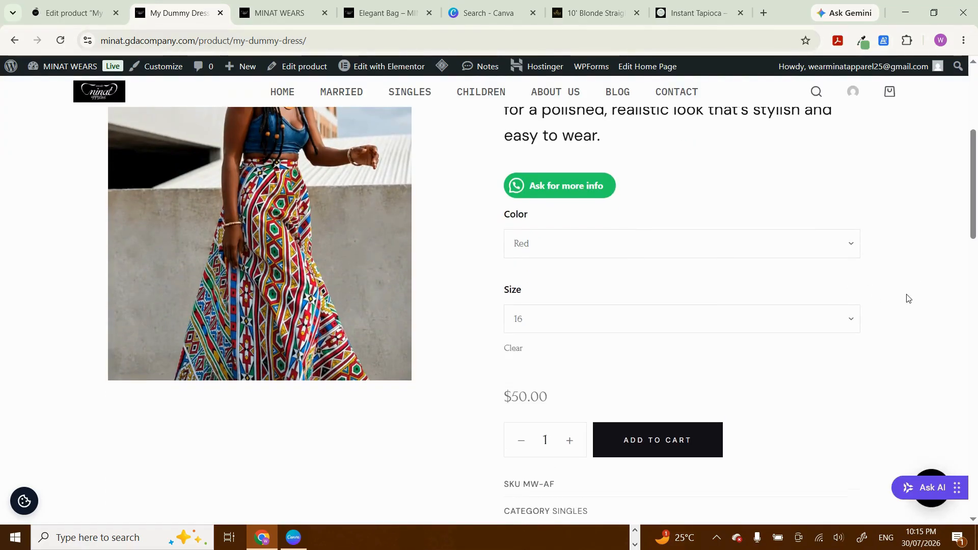
key("ctrl+a")
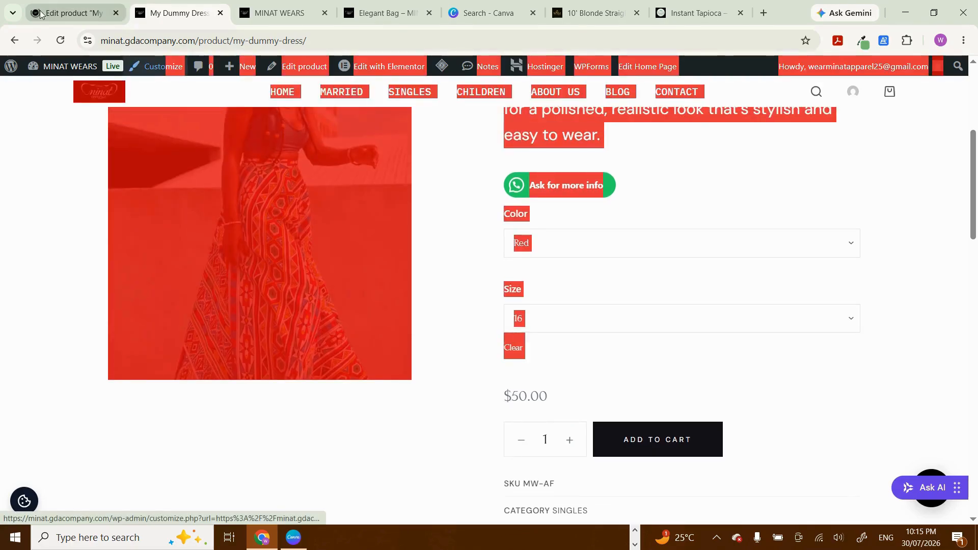
left_click(12, 177)
Step: Return to the My Dummy Dress product editor and open its list of variations
left_click(71, 14)
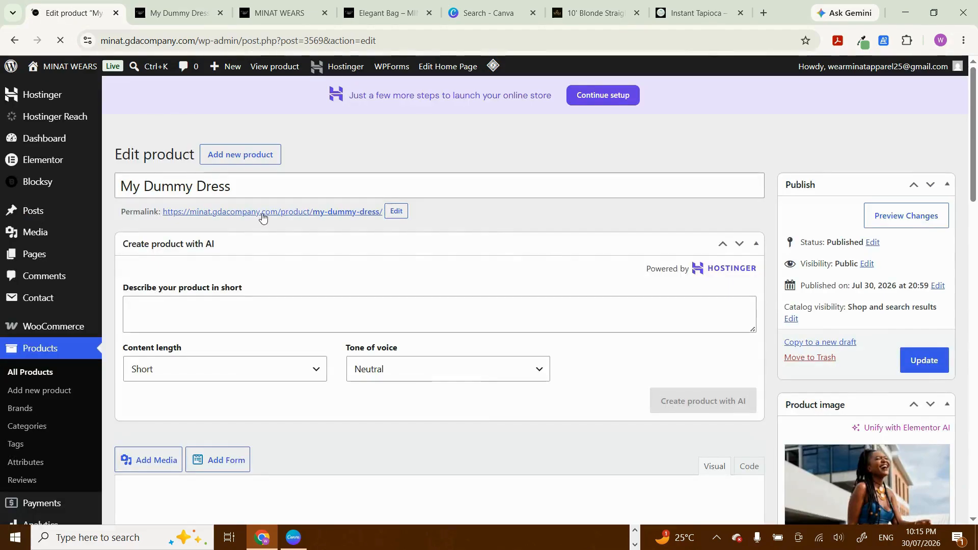
scroll(326, 270, "down", 20)
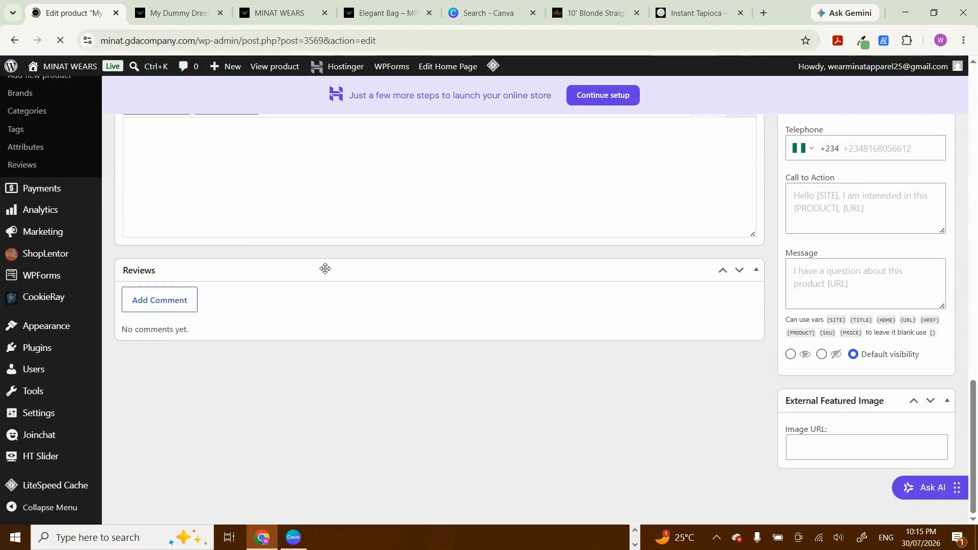
scroll(325, 269, "up", 12)
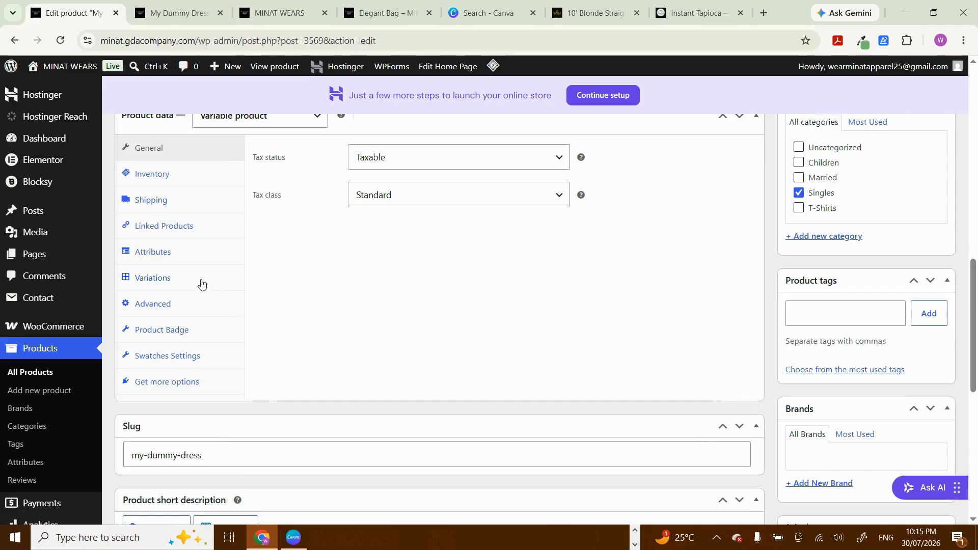
left_click(154, 278)
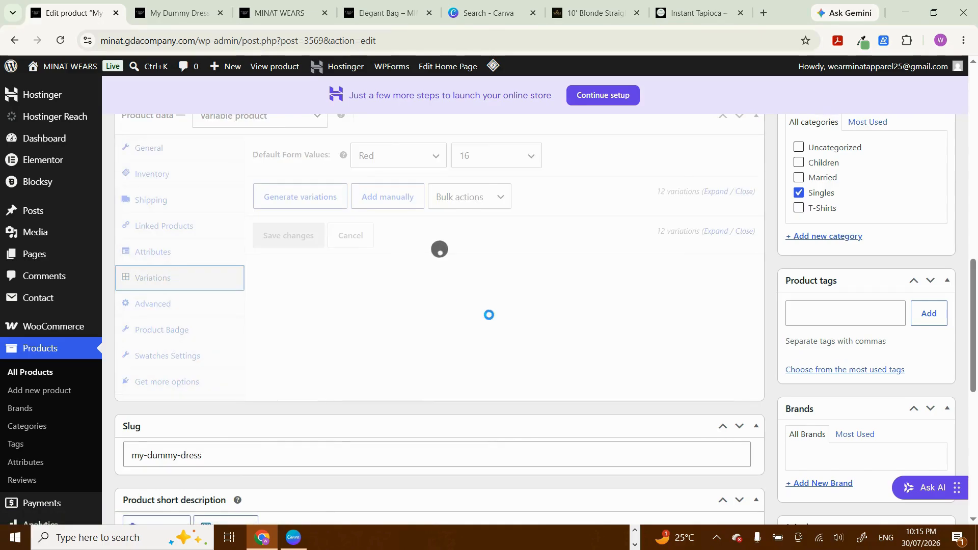
scroll(489, 315, "up", 1)
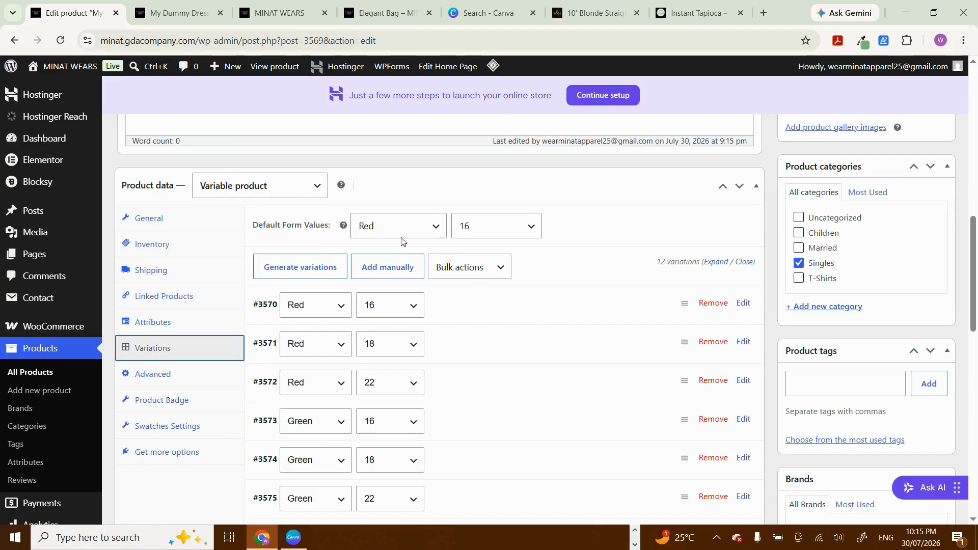
Step: Switch to the My Dummy Dress store page and examine its default Color and Size selections, price and purchase section
left_click(171, 12)
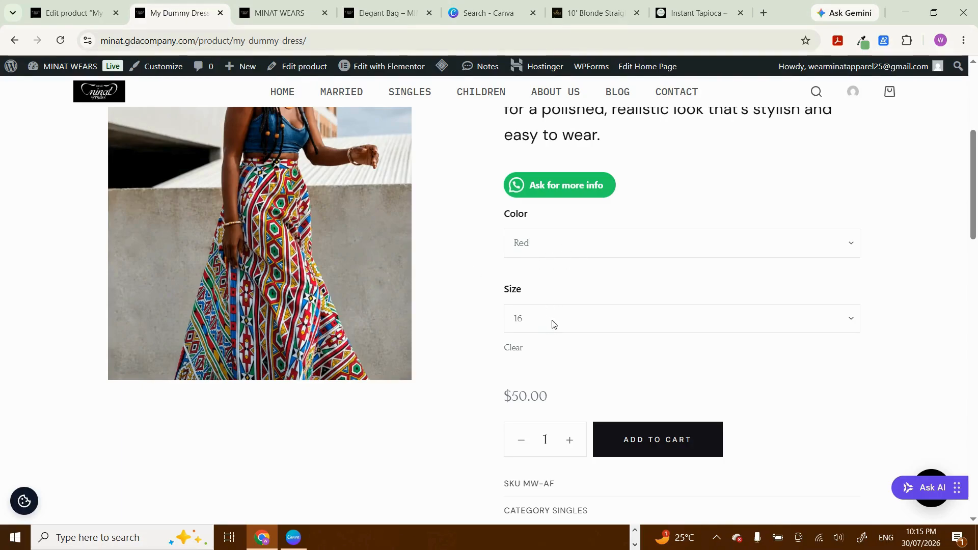
scroll(889, 316, "down", 2)
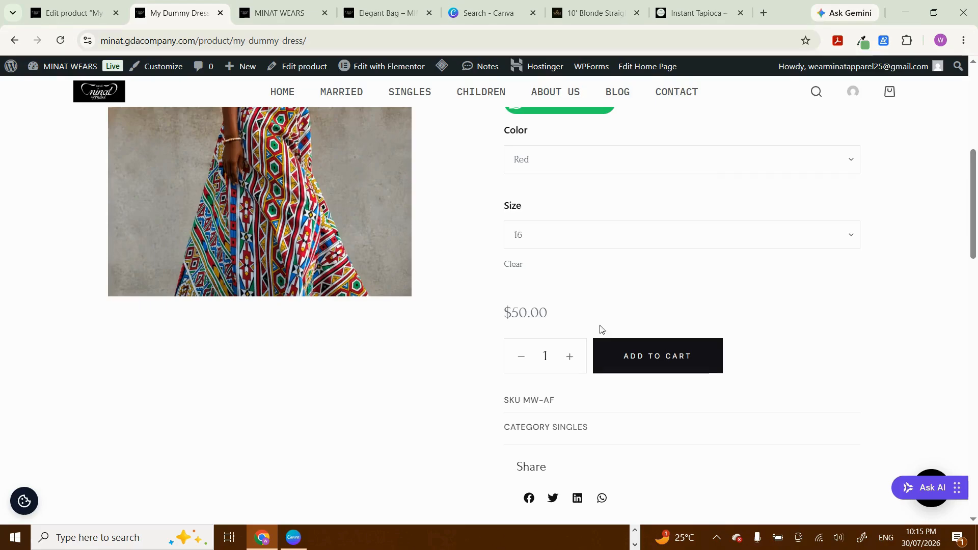
scroll(928, 333, "up", 1)
scroll(931, 332, "down", 3)
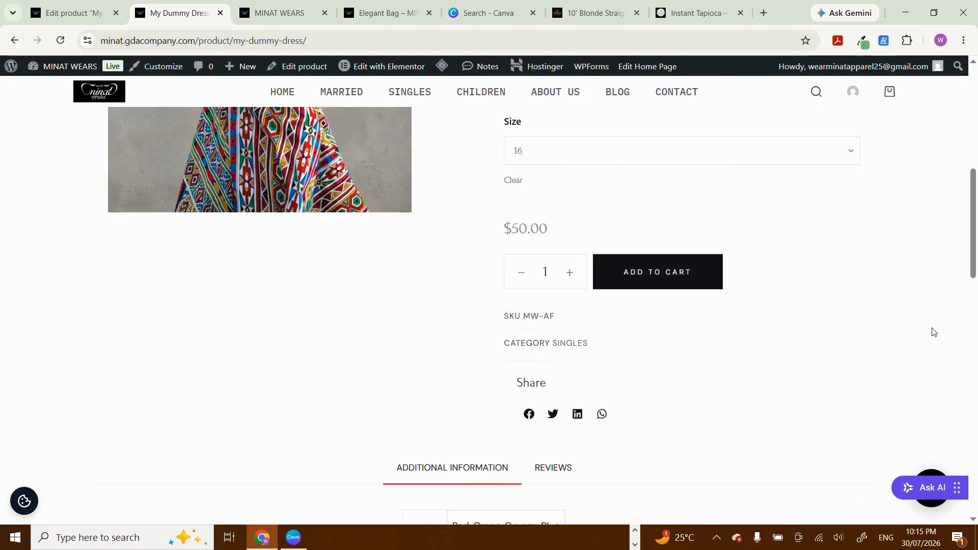
scroll(933, 331, "up", 4)
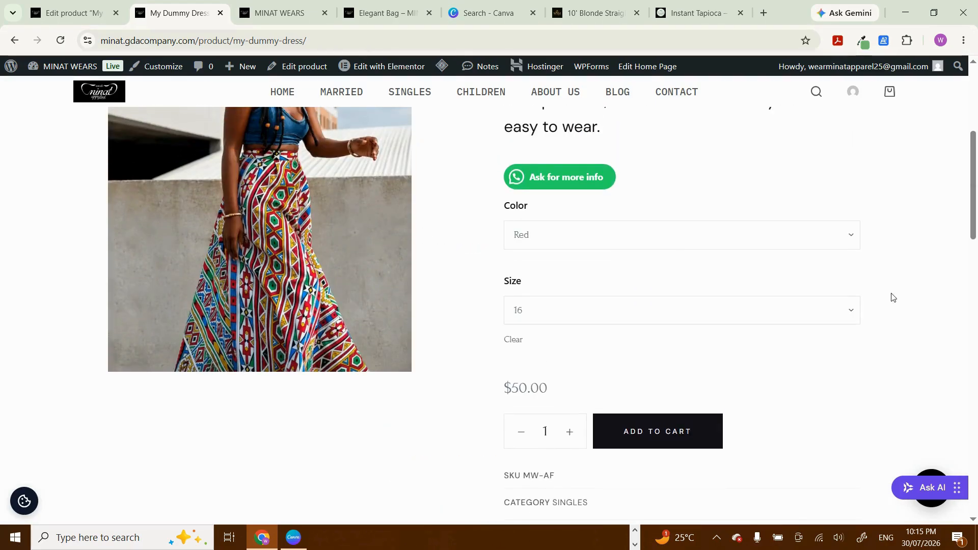
Step: Review the Color choices, and select size 18 and then size 22 in Red to compare the variation prices
left_click(835, 244)
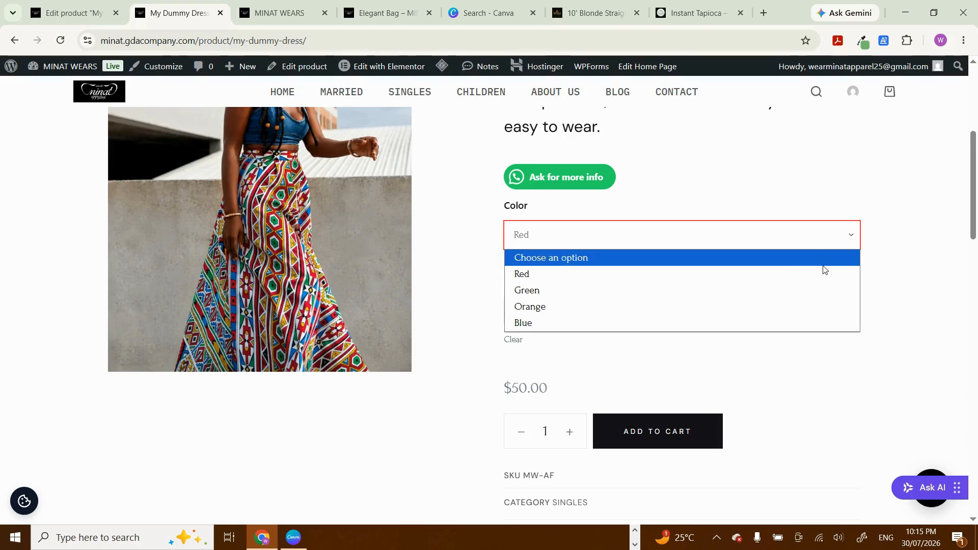
left_click(836, 308)
left_click(830, 310)
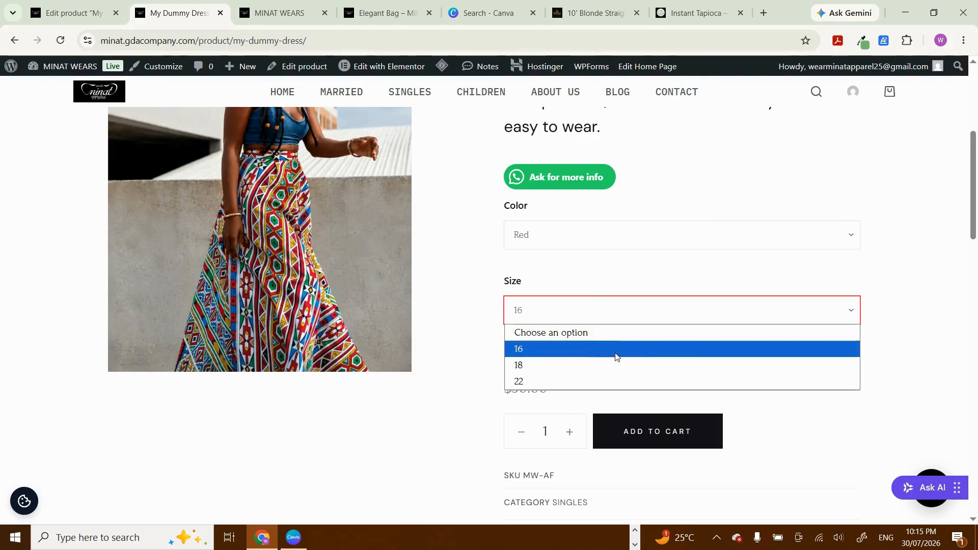
left_click(548, 363)
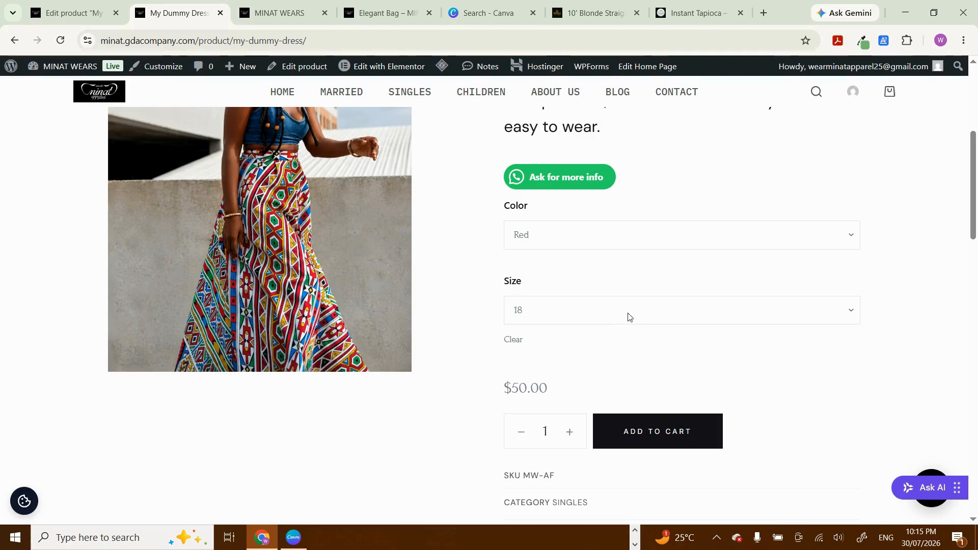
left_click(569, 317)
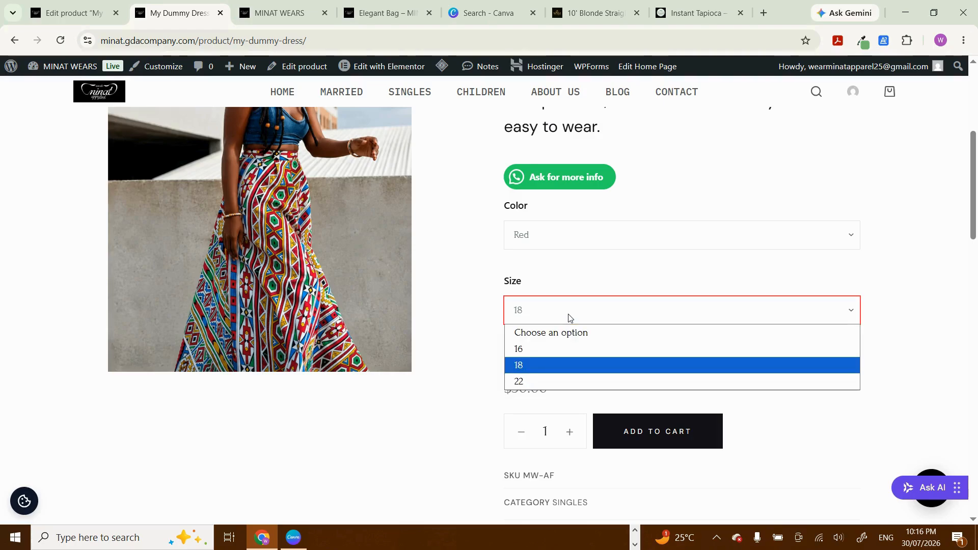
left_click(547, 386)
left_click(584, 364)
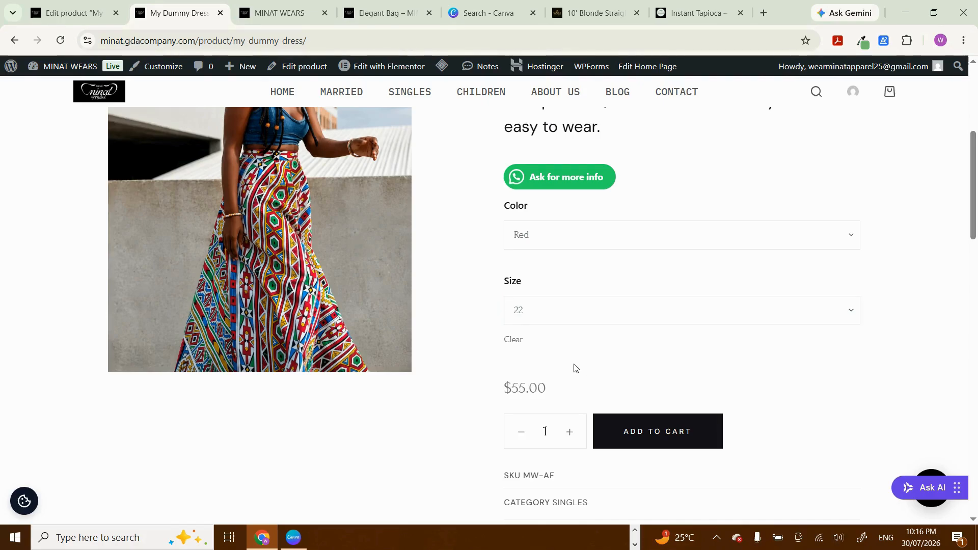
Step: Select the Blue color with size 22 on the store page to check that variation's price
left_click(618, 232)
left_click(542, 323)
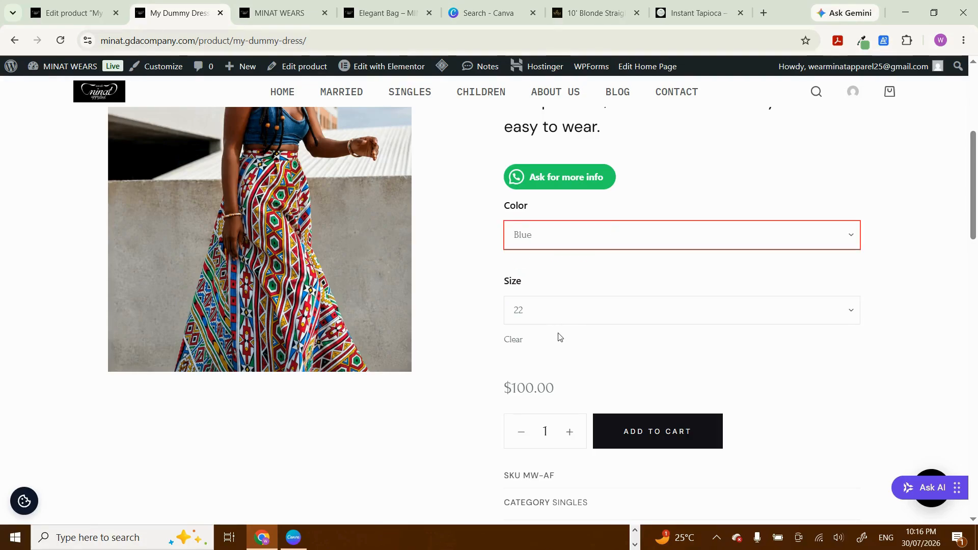
left_click(646, 360)
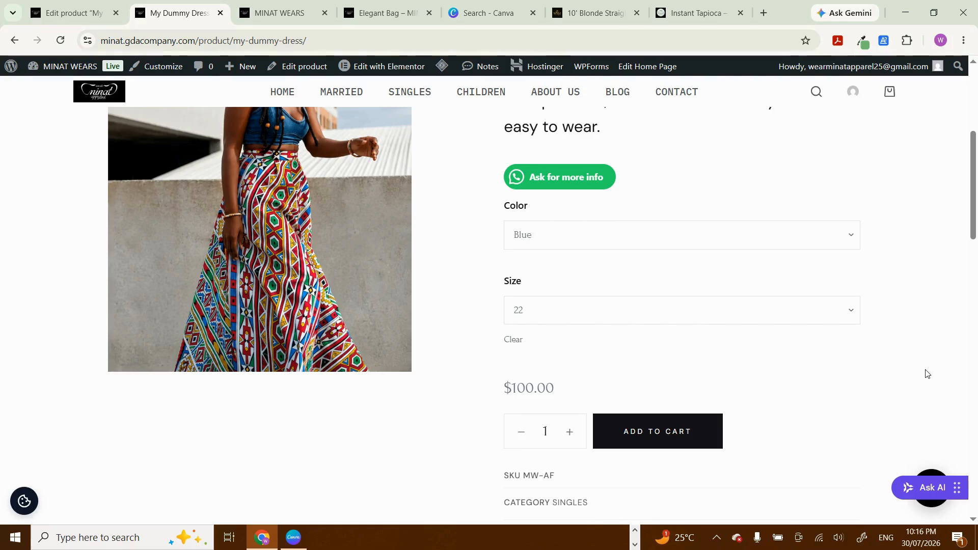
scroll(927, 374, "up", 5)
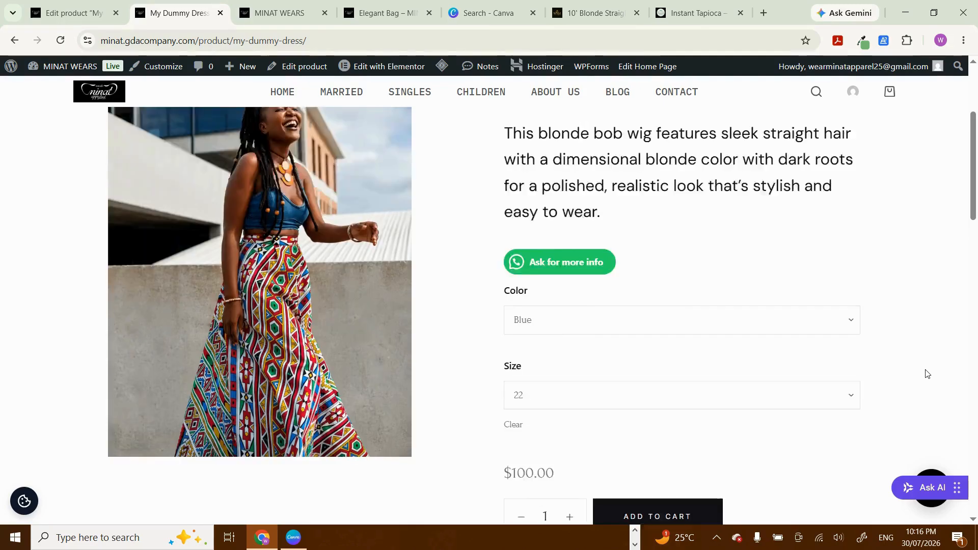